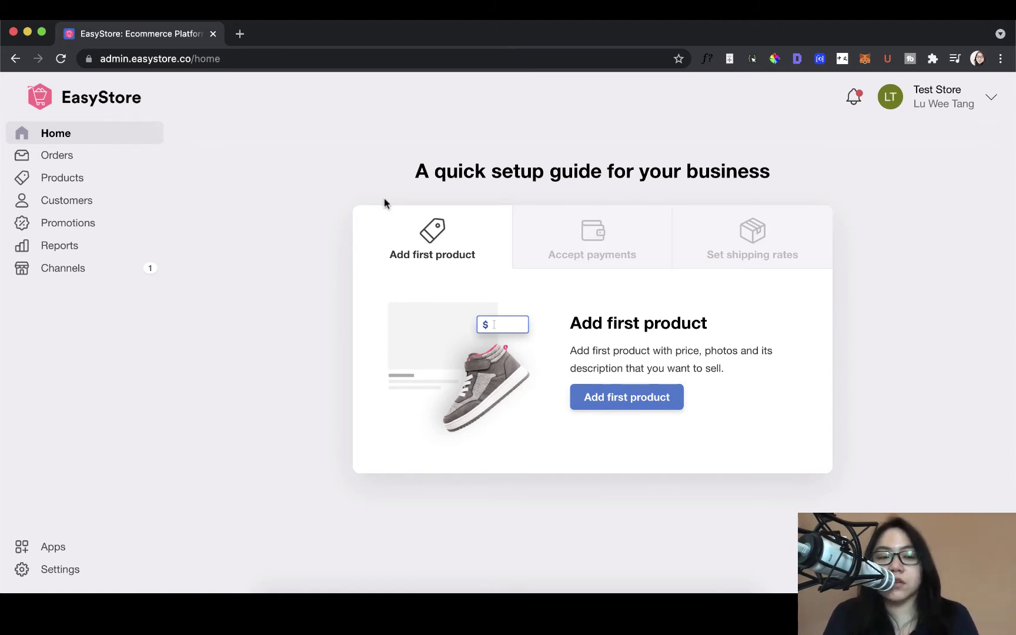
# Step: Go to the Products page to see the still-empty product catalogue
pyautogui.click(121, 181)
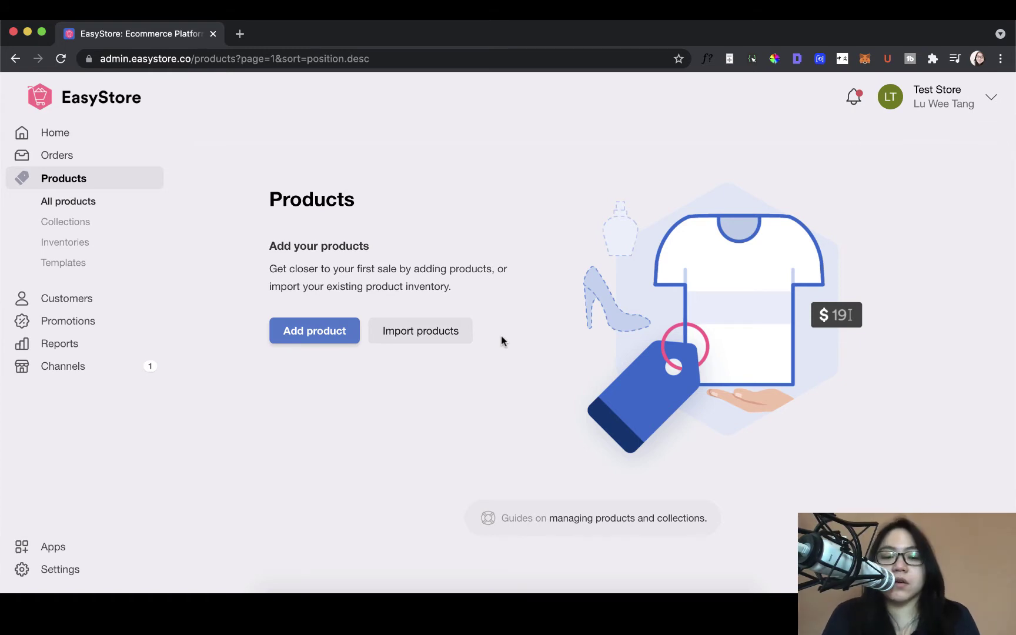
# Step: Add a new product and enter the title 'Brand Sports Shoes Model'
pyautogui.click(328, 346)
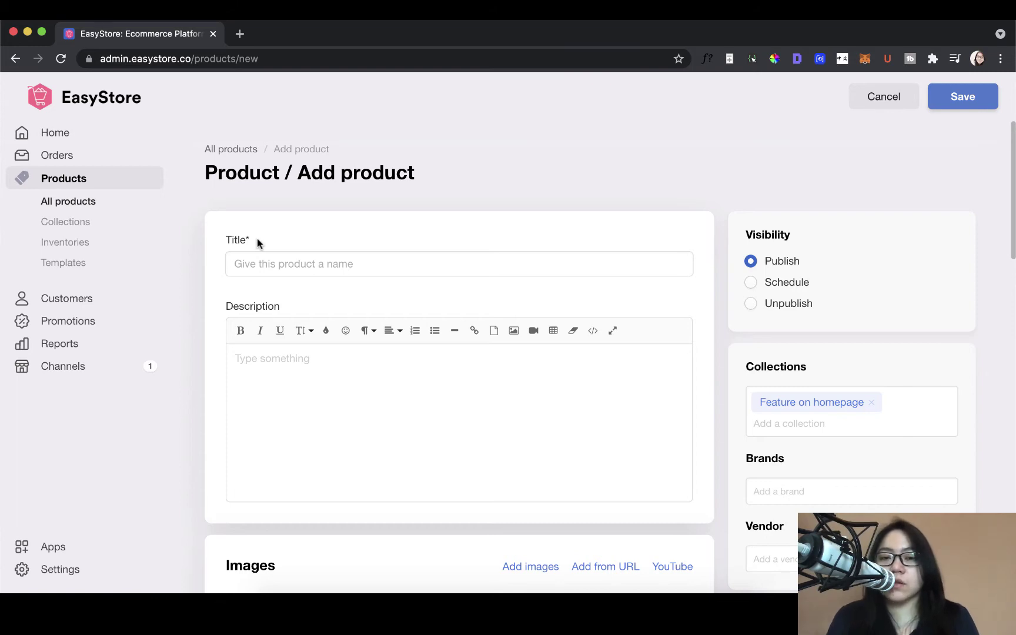
pyautogui.scroll(-1, 257, 238)
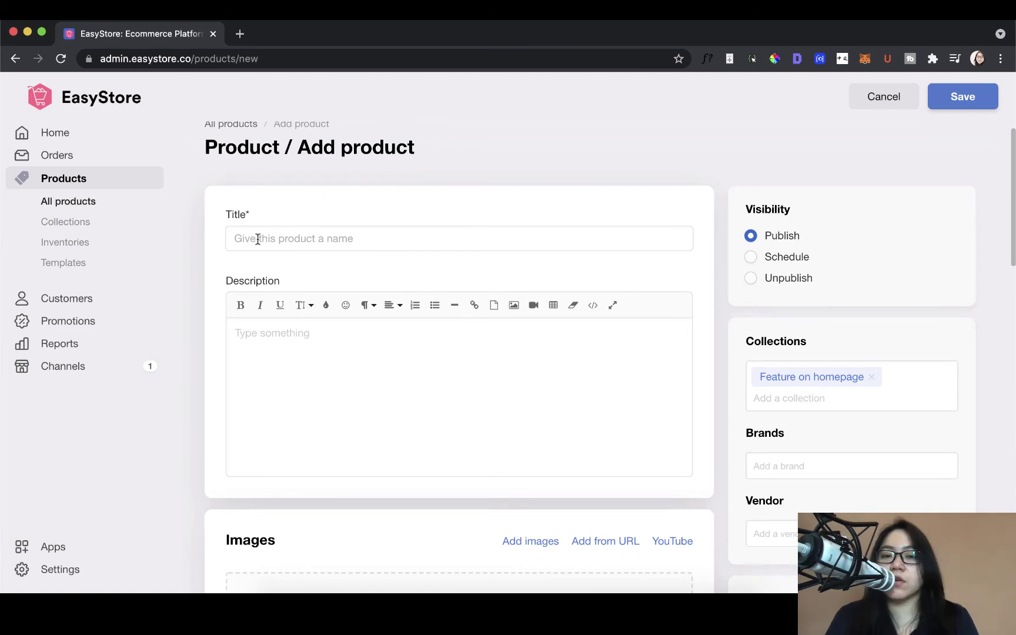
pyautogui.click(257, 239)
pyautogui.write('Brand')
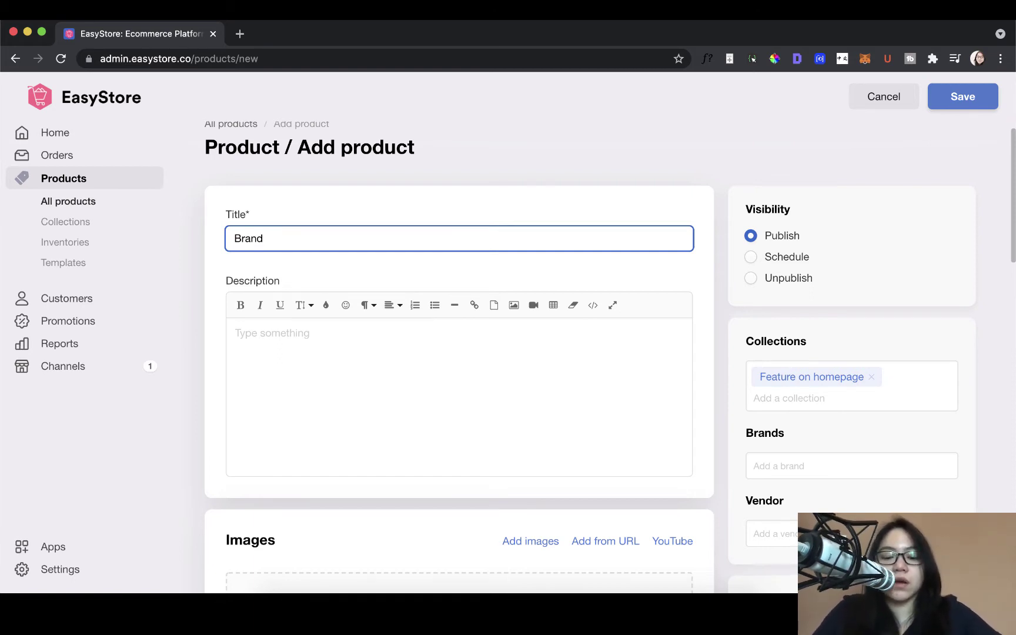
pyautogui.write('Spot')
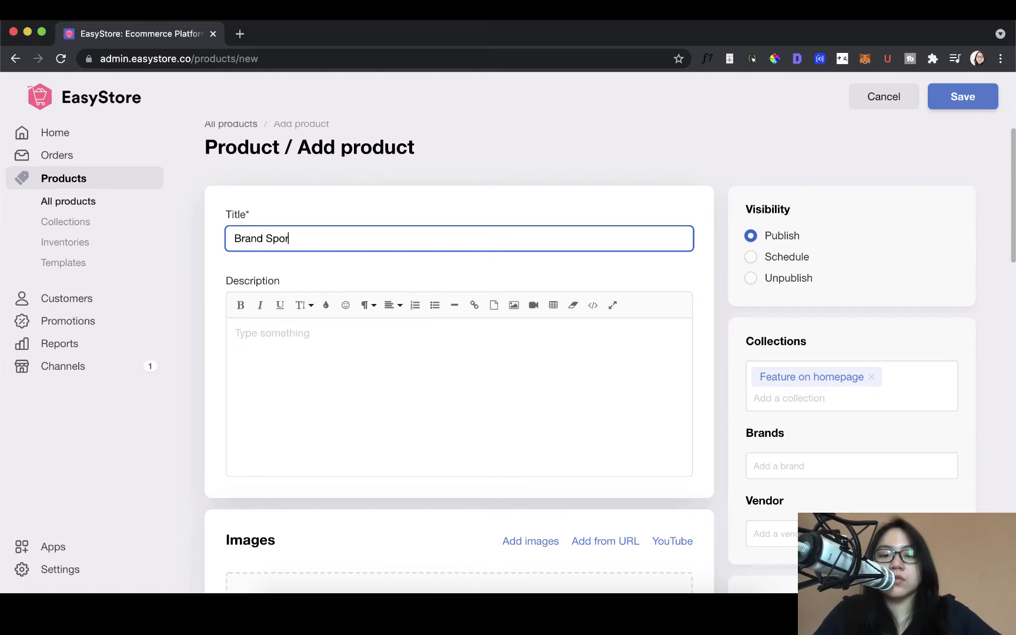
pyautogui.write('ts Shoes ')
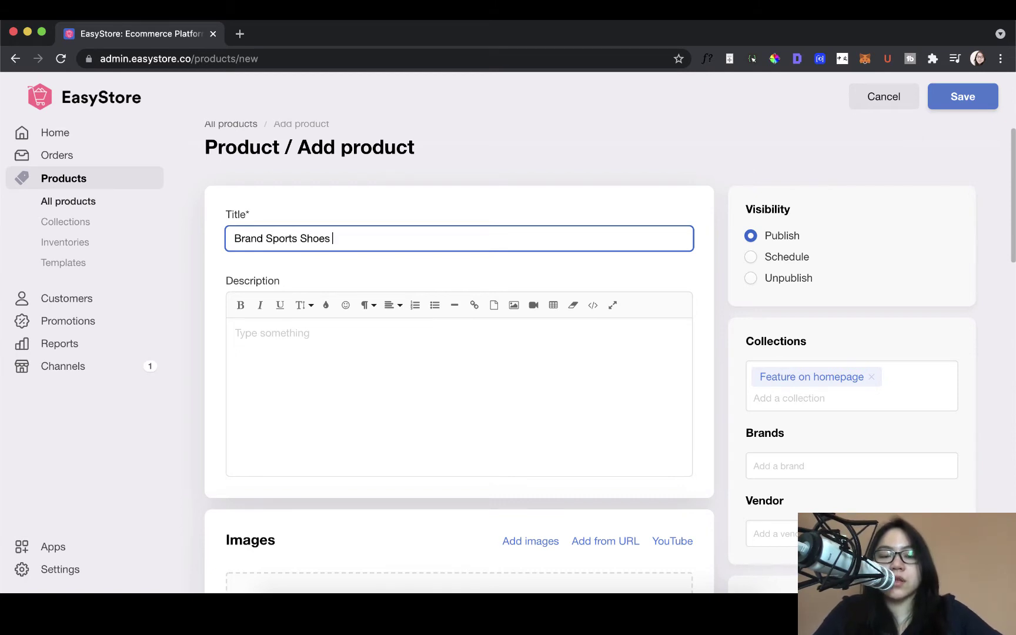
pyautogui.write('Model')
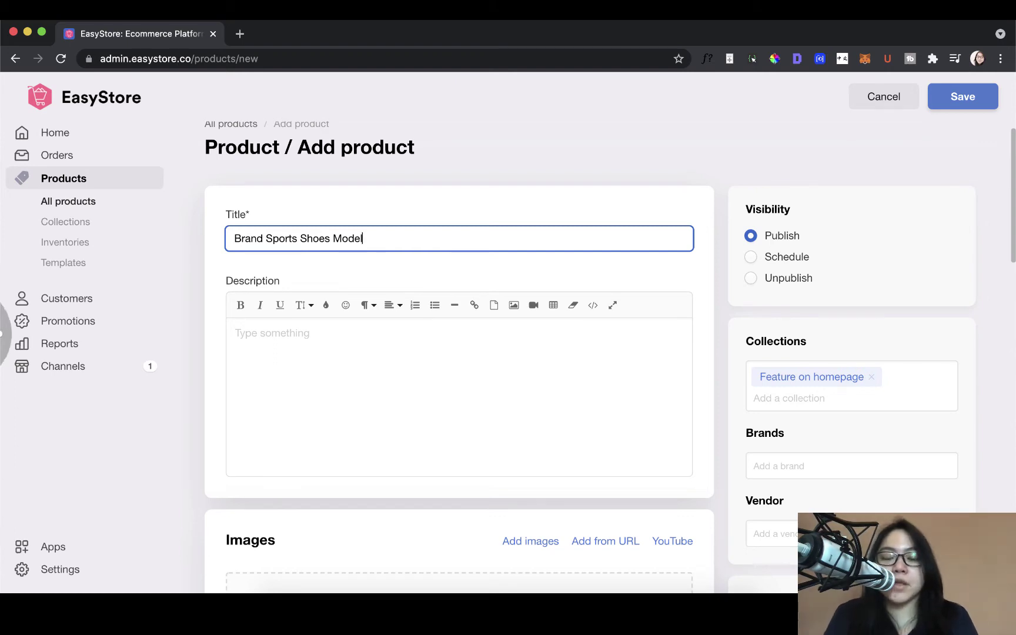
pyautogui.scroll(-2, 276, 330)
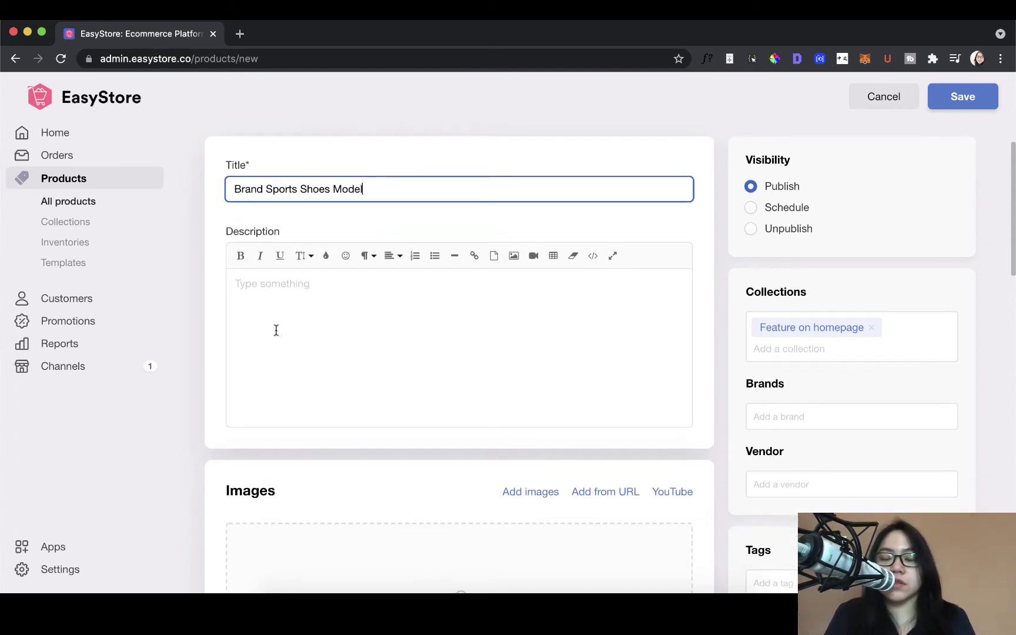
# Step: Write a description of comfortable, airy running shoes for casual athletes, outings and weekly sports
pyautogui.click(276, 330)
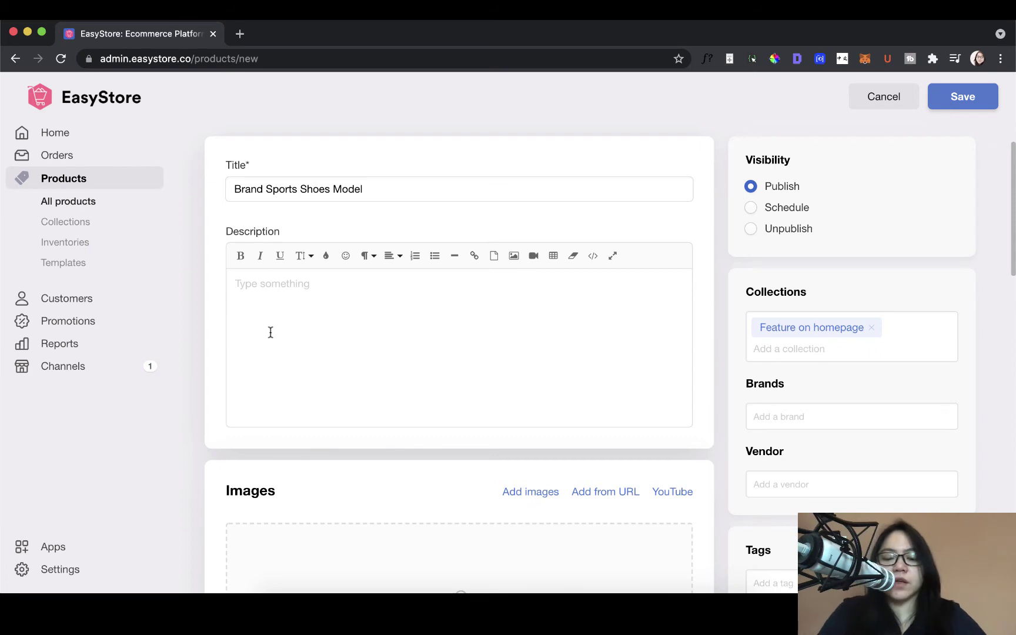
pyautogui.write('Running shoes designed for the casual ')
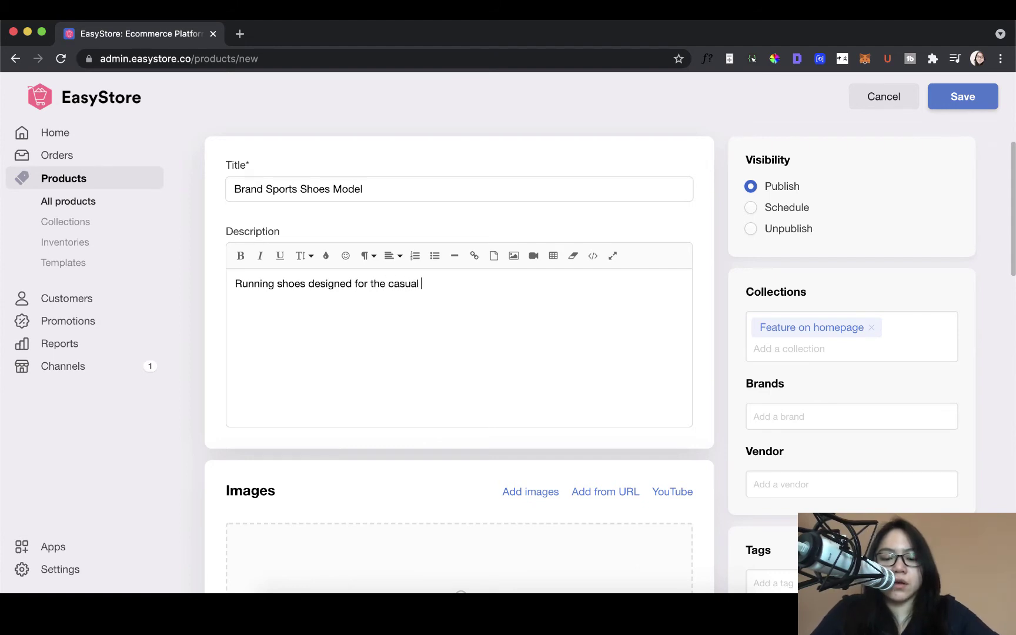
pyautogui.write('athlete. ')
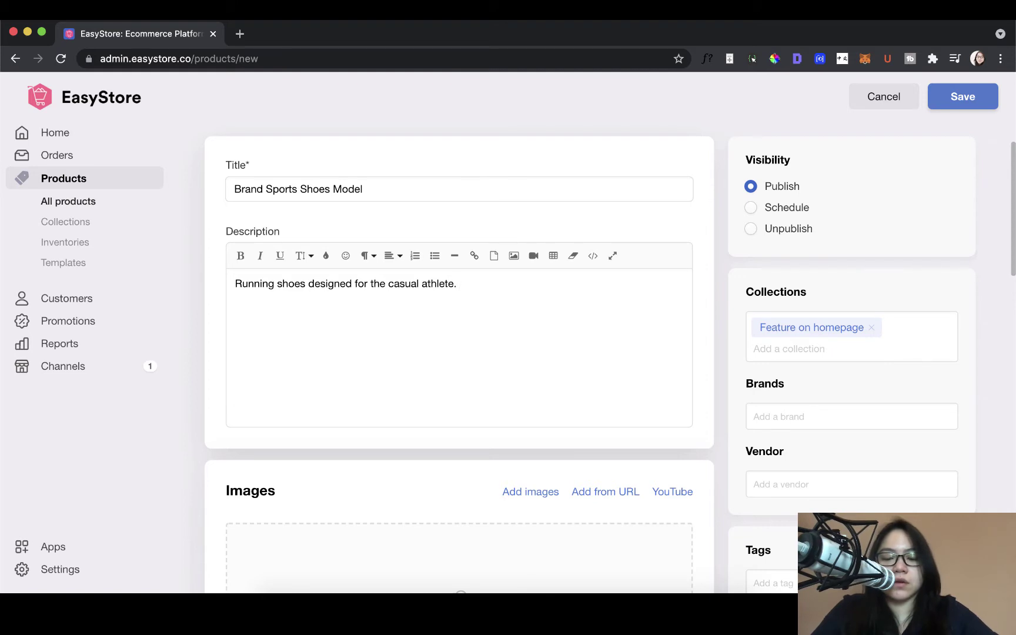
pyautogui.write('Comfortable and airy,')
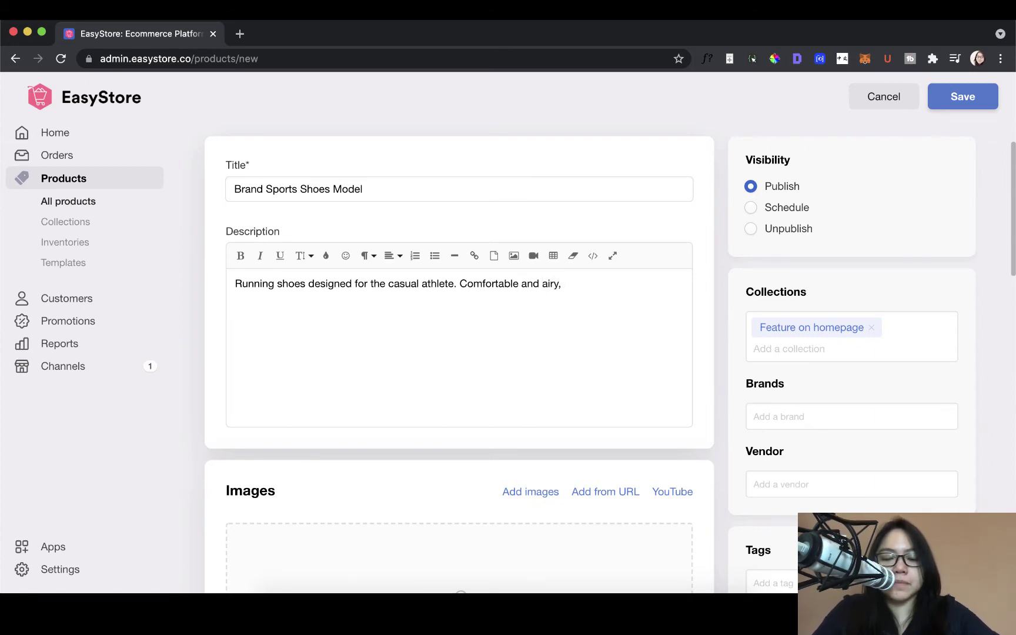
pyautogui.write(" it's suitable for casual outings a")
pyautogui.press('BackSpace')
pyautogui.press('BackSpace')
pyautogui.write('as well as your weekly sports.')
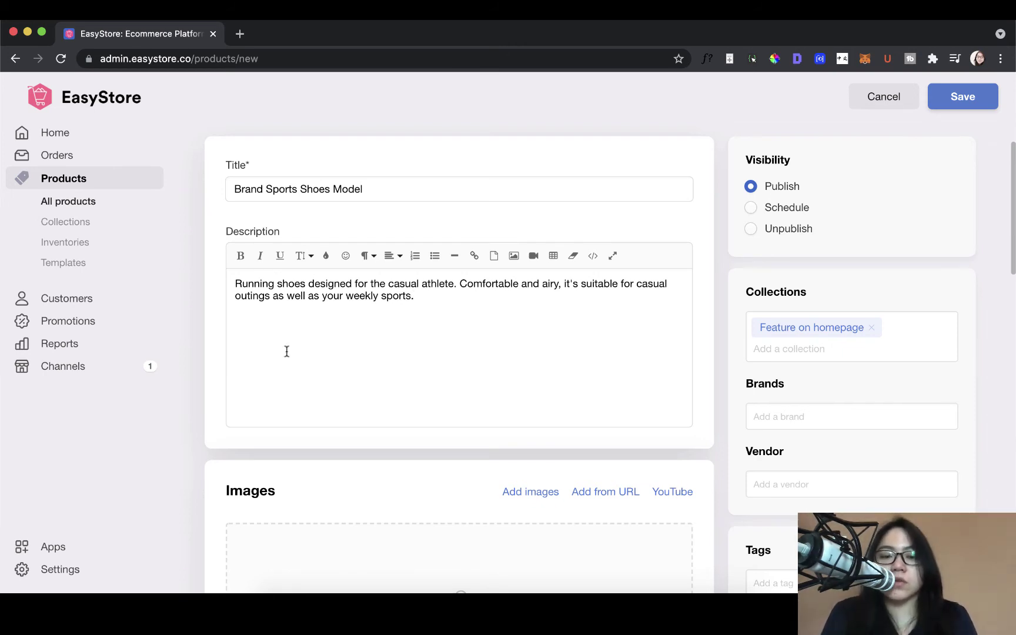
# Step: Upload the shoe image from the Downloads folder into the product's Images
pyautogui.scroll(-3, 286, 351)
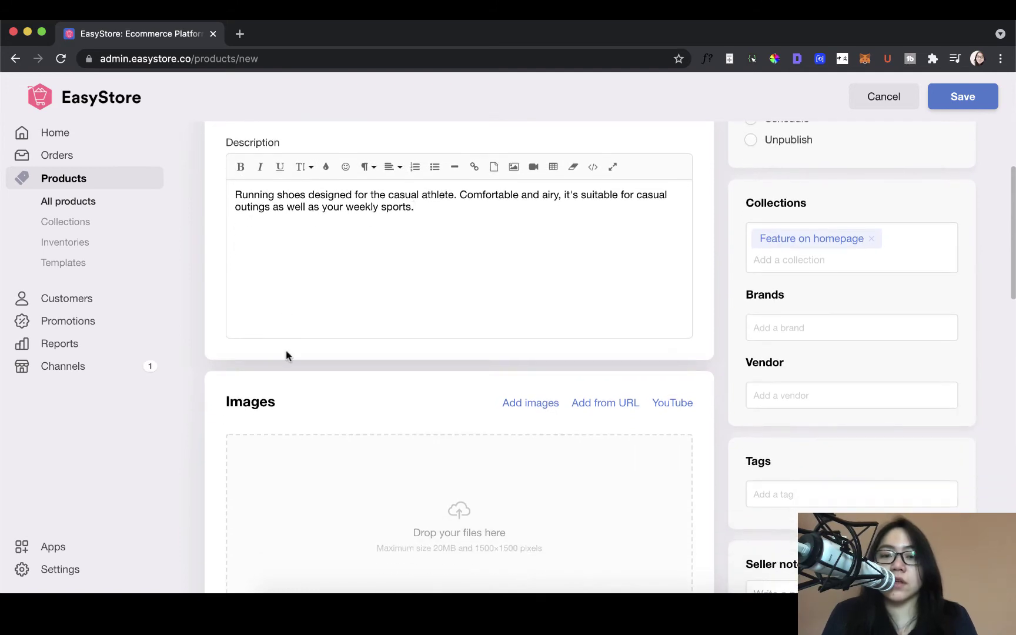
pyautogui.scroll(-5, 285, 351)
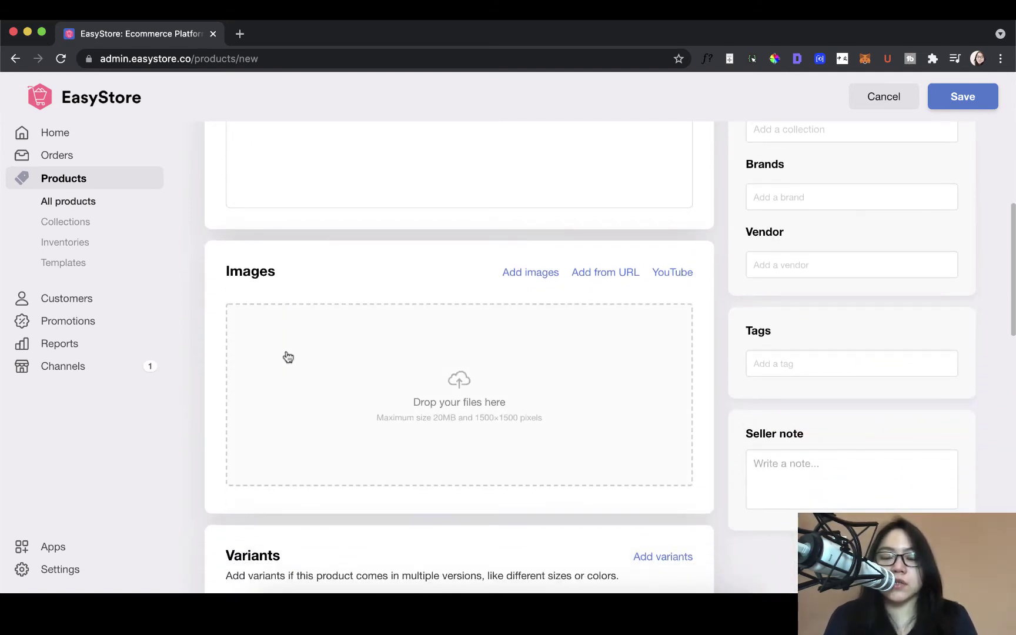
pyautogui.scroll(-1, 288, 357)
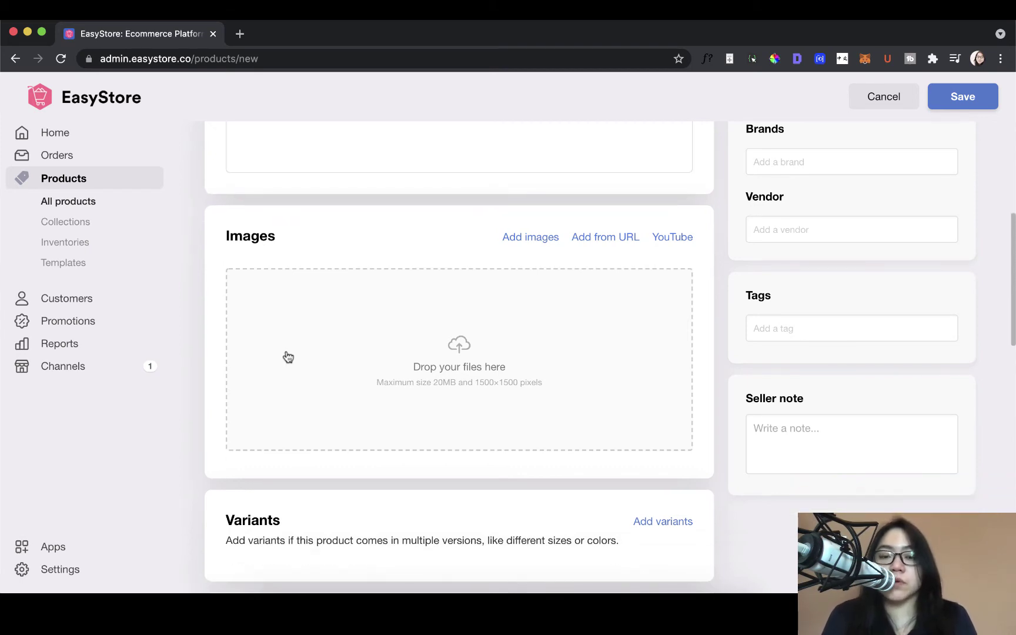
pyautogui.click(288, 357)
pyautogui.click(331, 152)
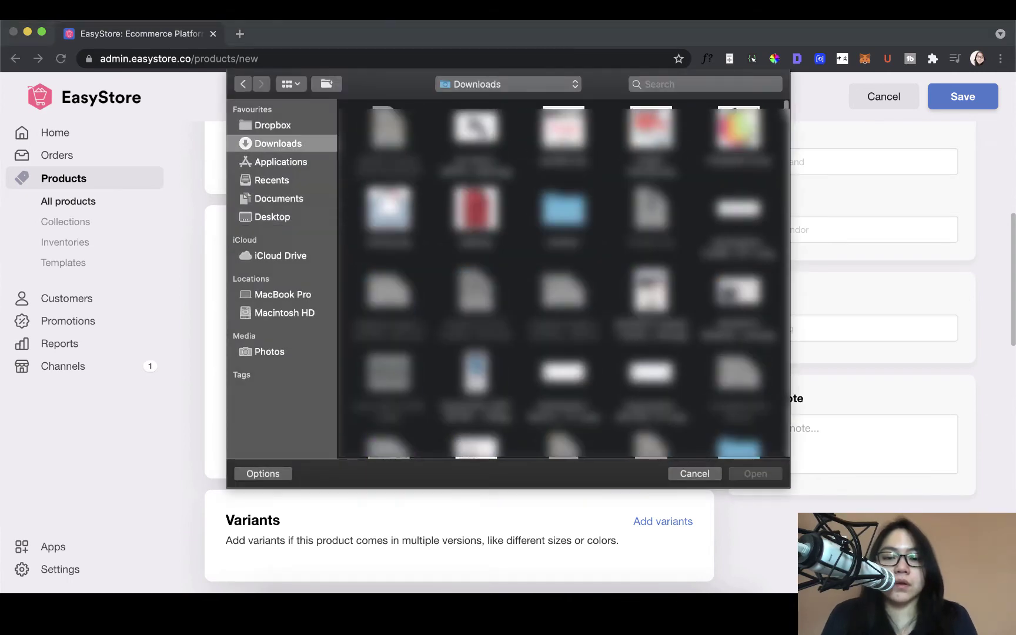
pyautogui.doubleClick(478, 130)
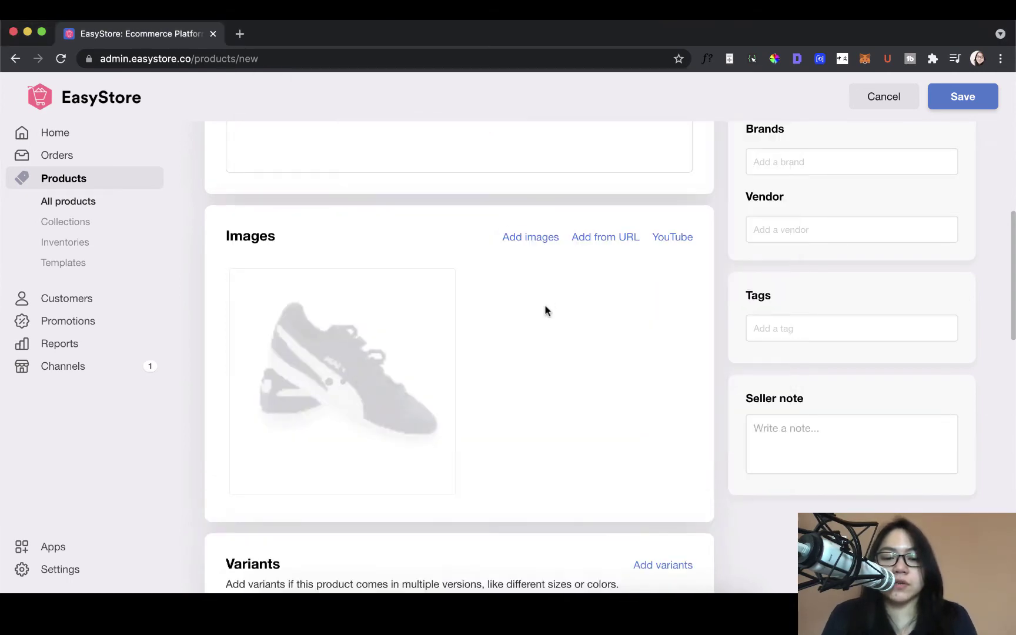
pyautogui.scroll(-2, 544, 310)
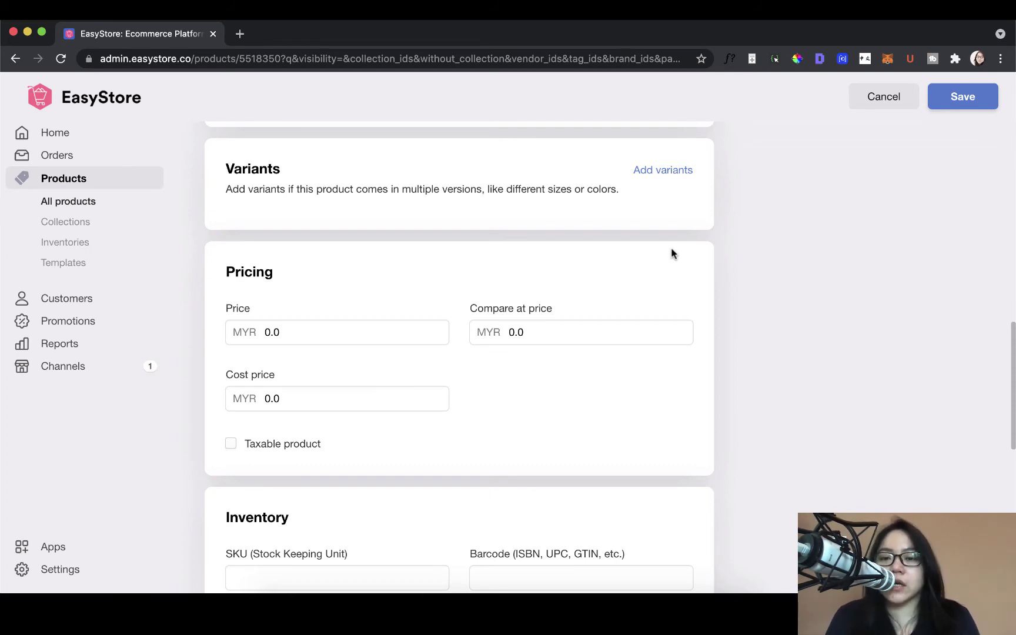
# Step: Enable variants with two option types, renaming the first option to Size
pyautogui.scroll(-1, 671, 251)
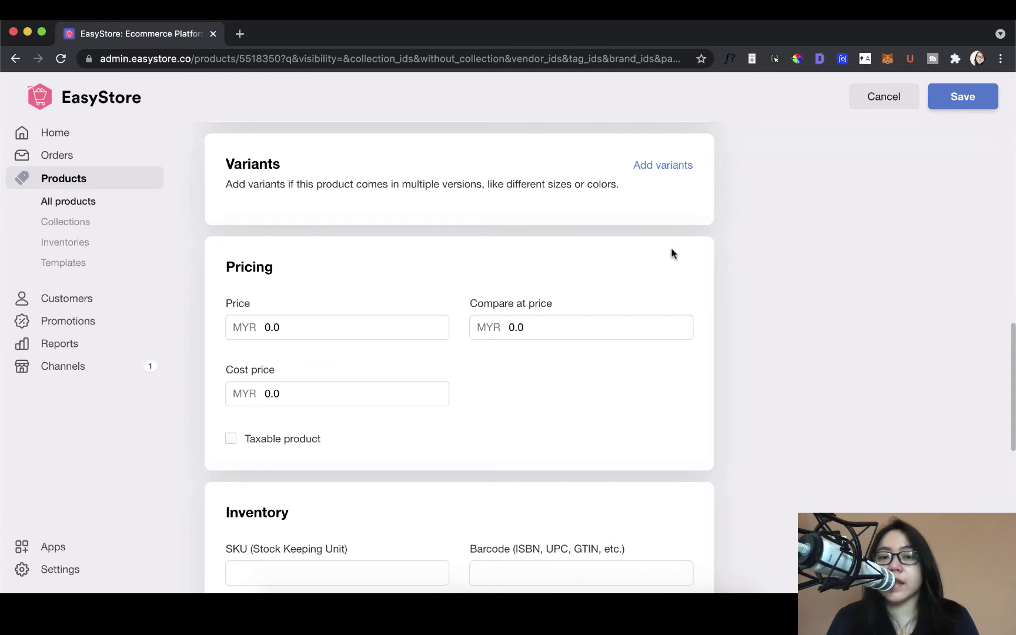
pyautogui.click(672, 168)
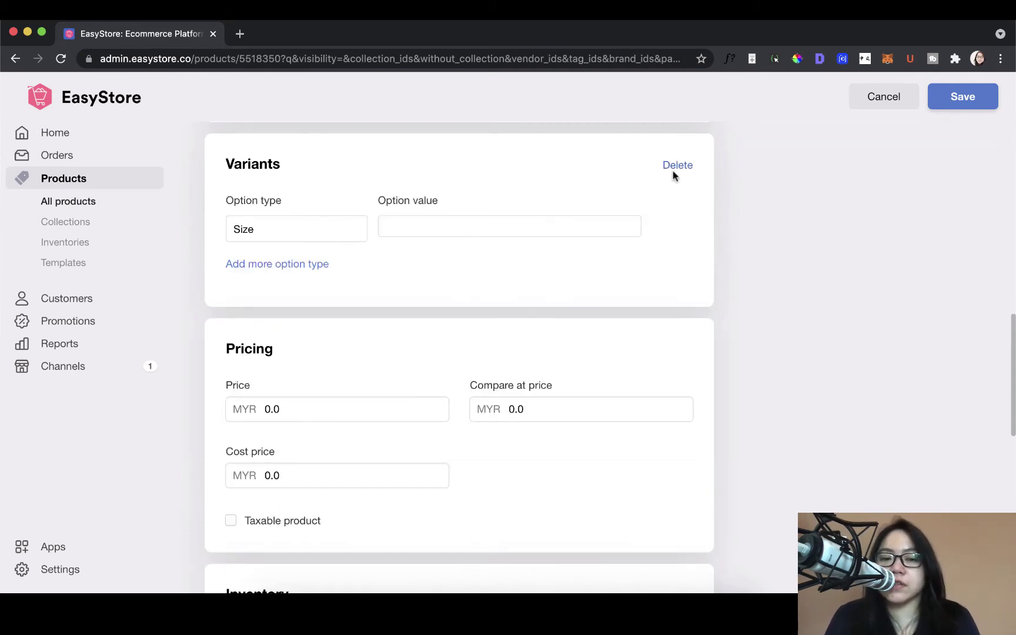
pyautogui.click(315, 264)
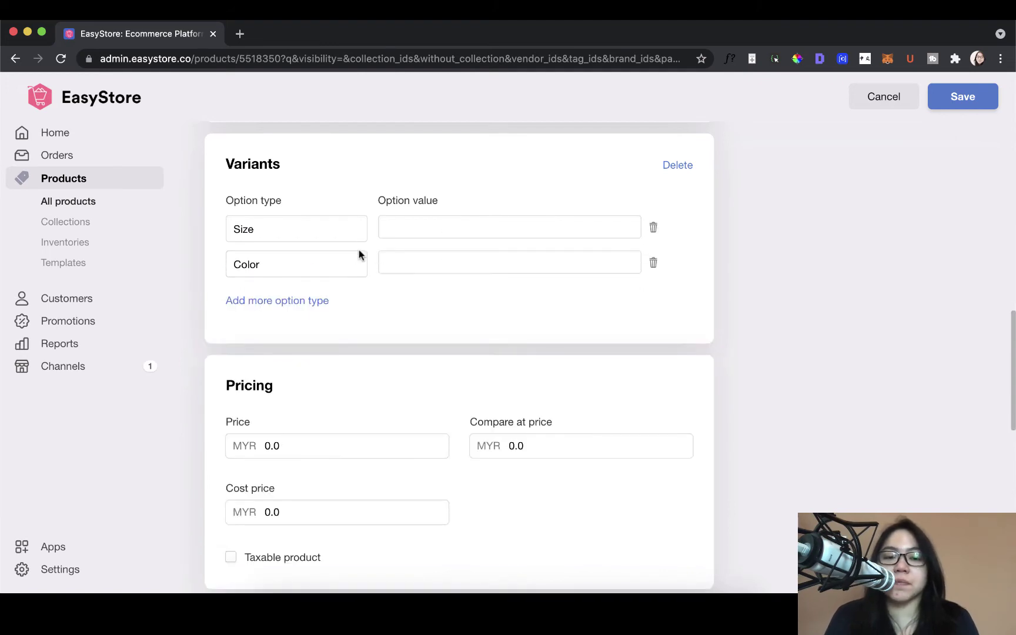
pyautogui.click(276, 224)
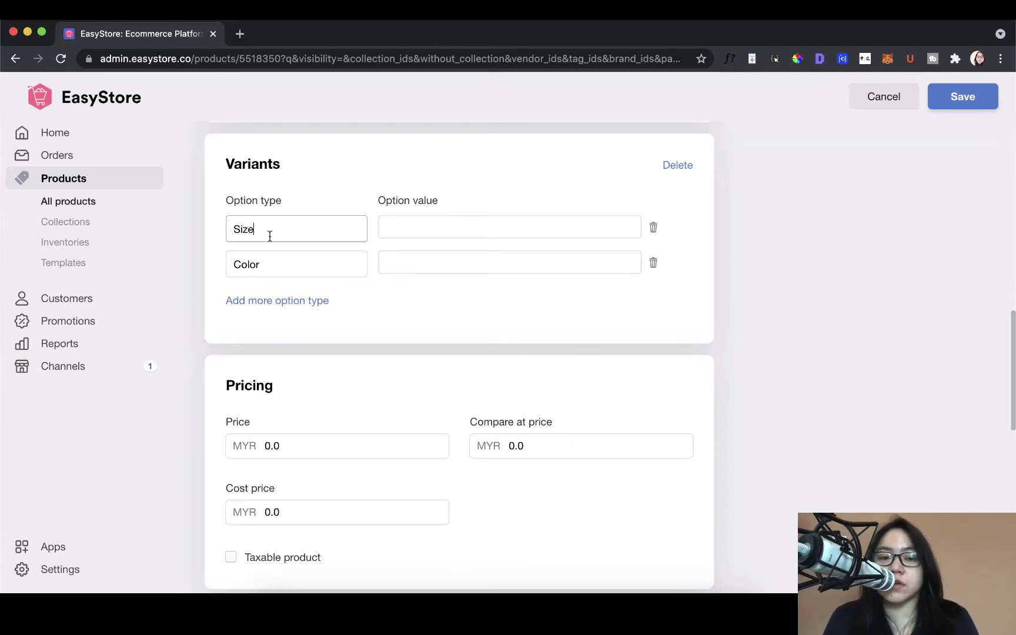
pyautogui.press('BackSpace')
pyautogui.press('BackSpace')
pyautogui.press('BackSpace')
pyautogui.press('BackSpace')
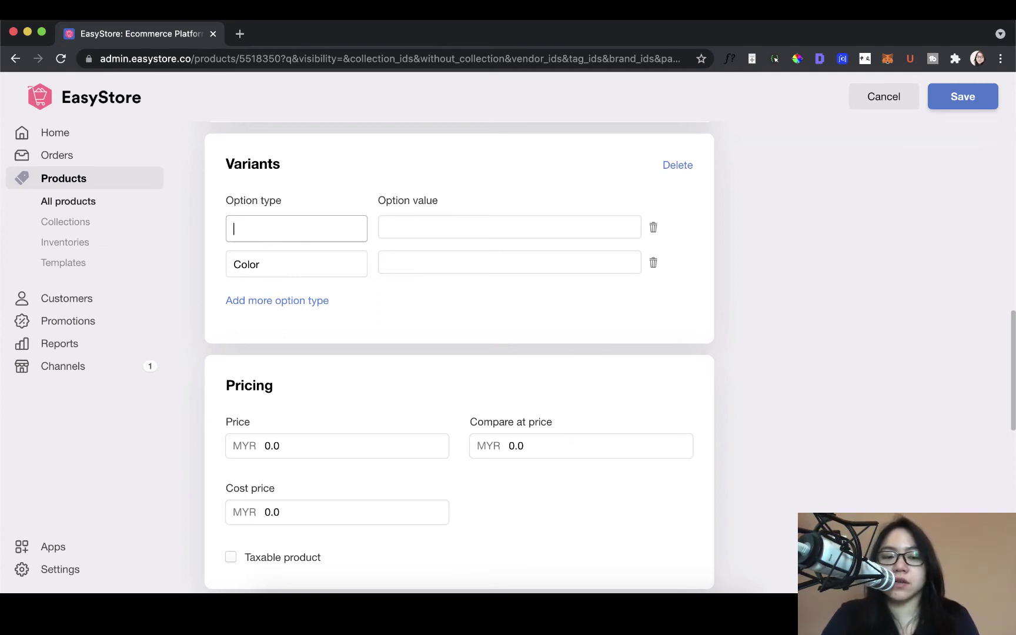
pyautogui.write('Size')
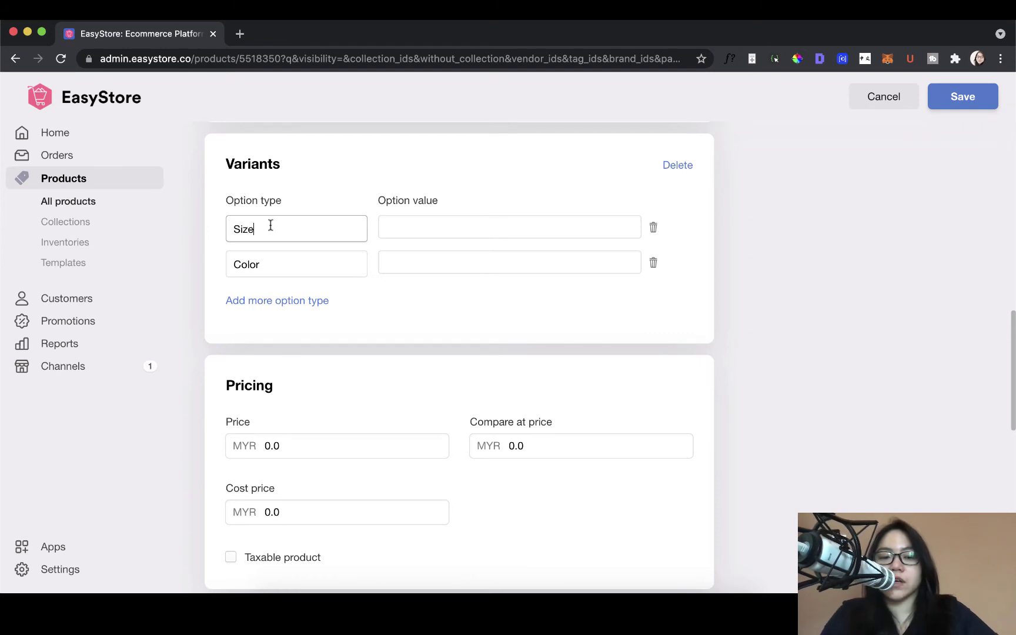
pyautogui.click(428, 228)
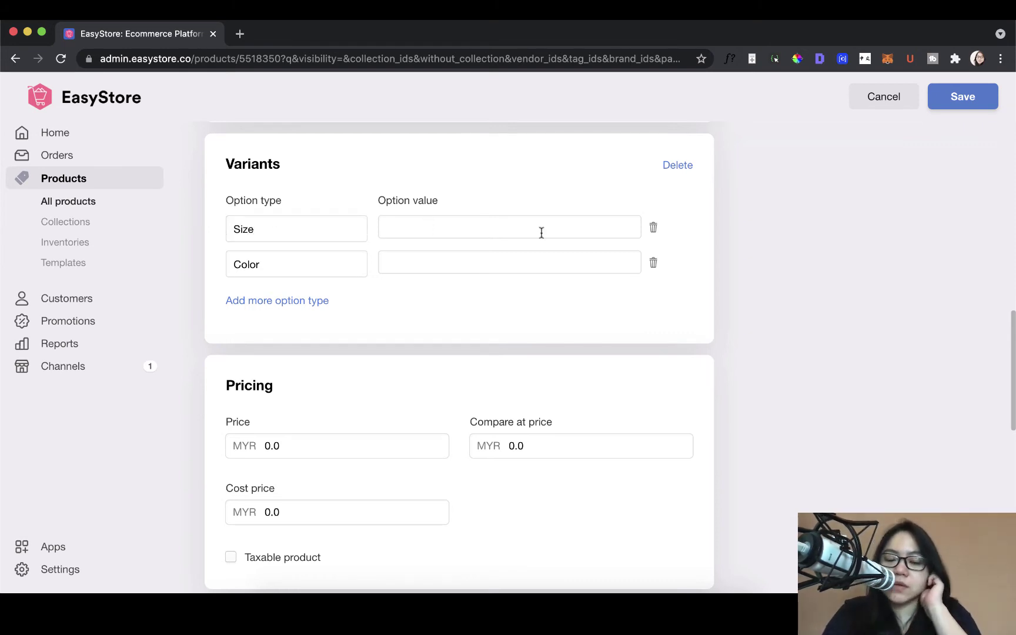
# Step: Add size values 34, 35, 36, 37, 38, 39 and 40 to the Size option
pyautogui.write('34')
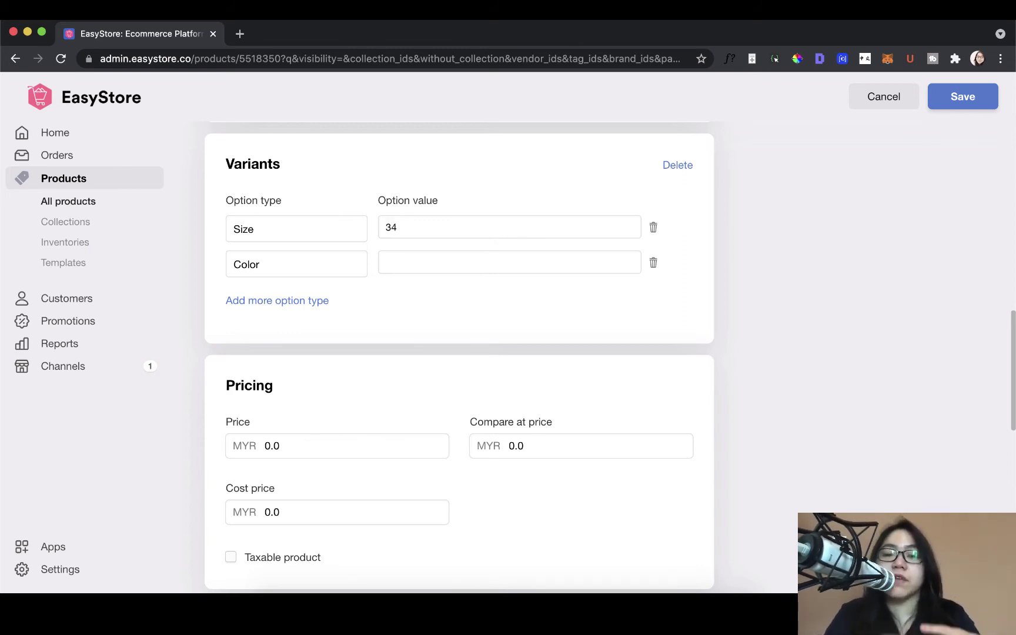
pyautogui.press('Return')
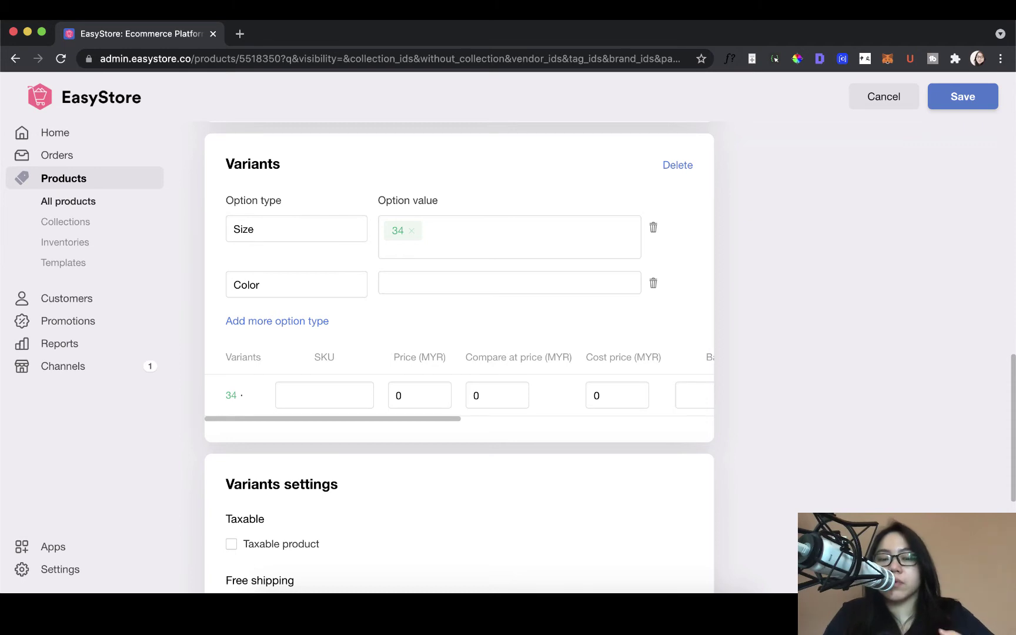
pyautogui.press('Return')
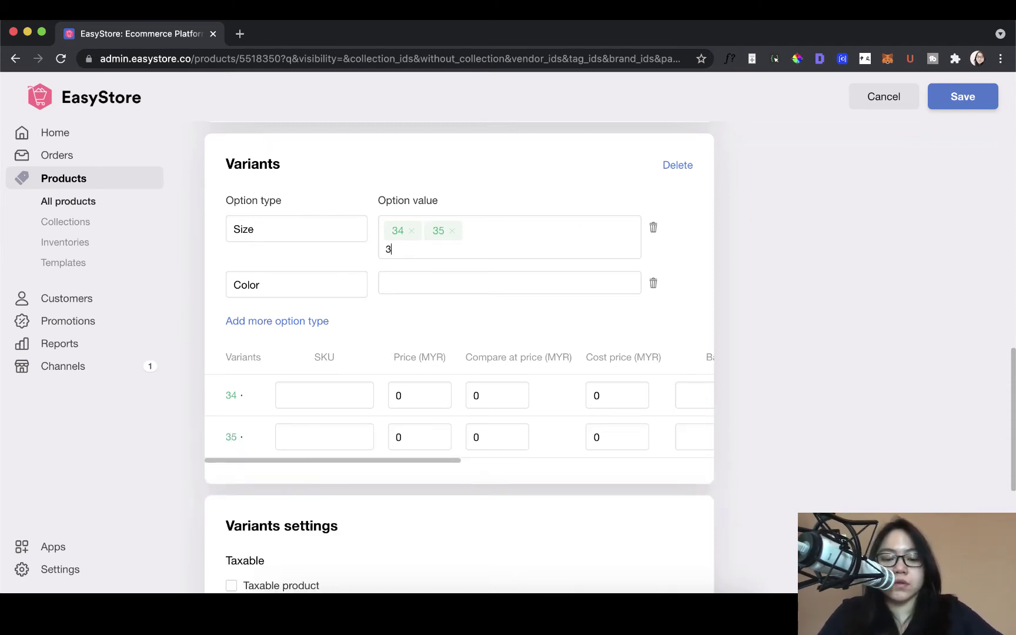
pyautogui.write('36')
pyautogui.press('Return')
pyautogui.write('37')
pyautogui.press('Return')
pyautogui.write('38')
pyautogui.press('Return')
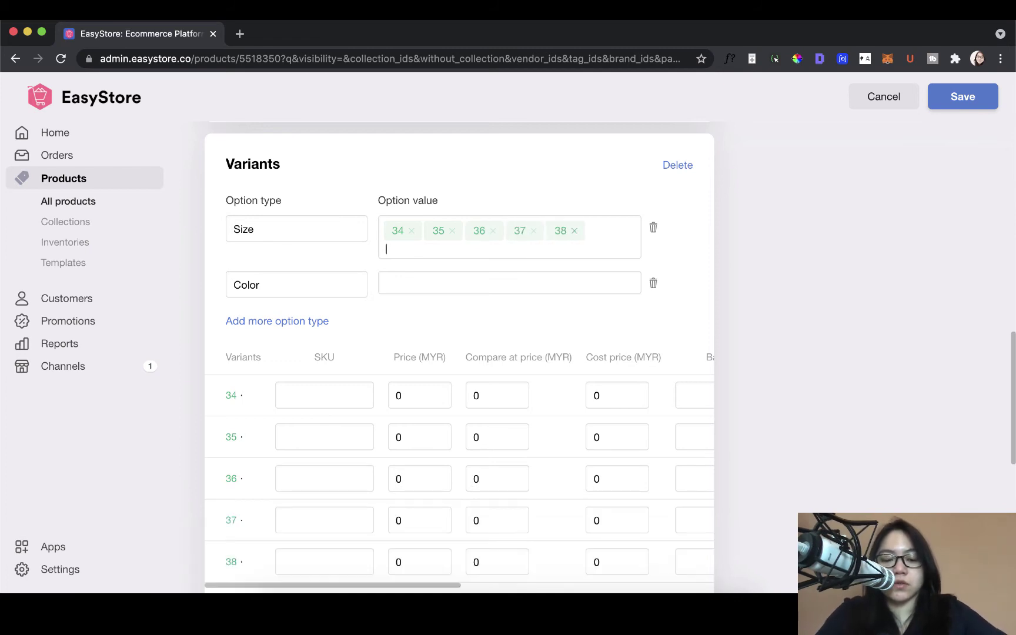
pyautogui.write('39')
pyautogui.press('Return')
pyautogui.write('40')
pyautogui.press('Return')
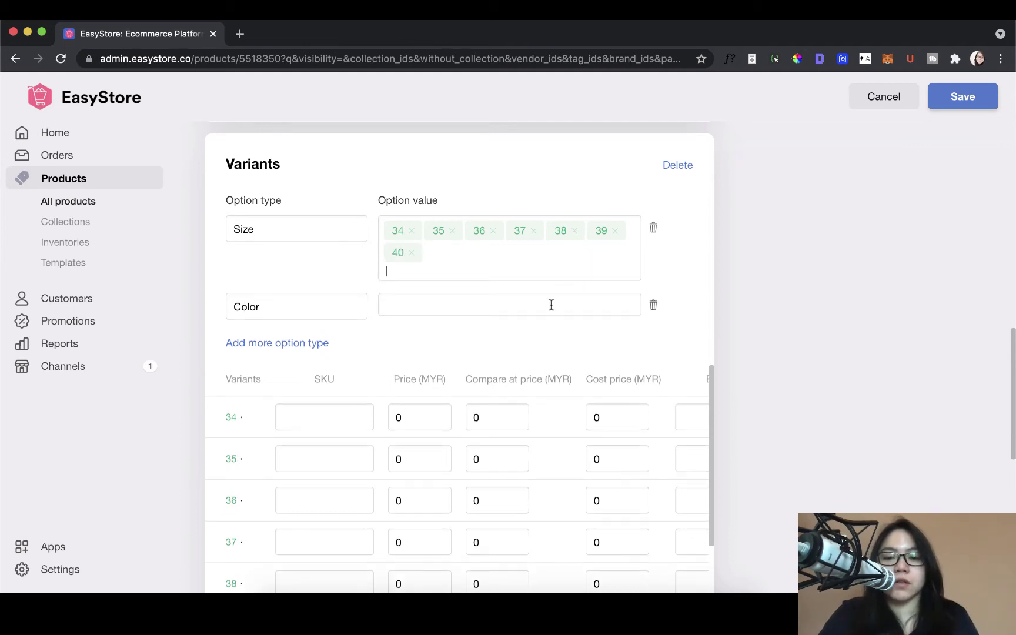
# Step: Add Black and White as values of the Color option
pyautogui.scroll(-2, 551, 304)
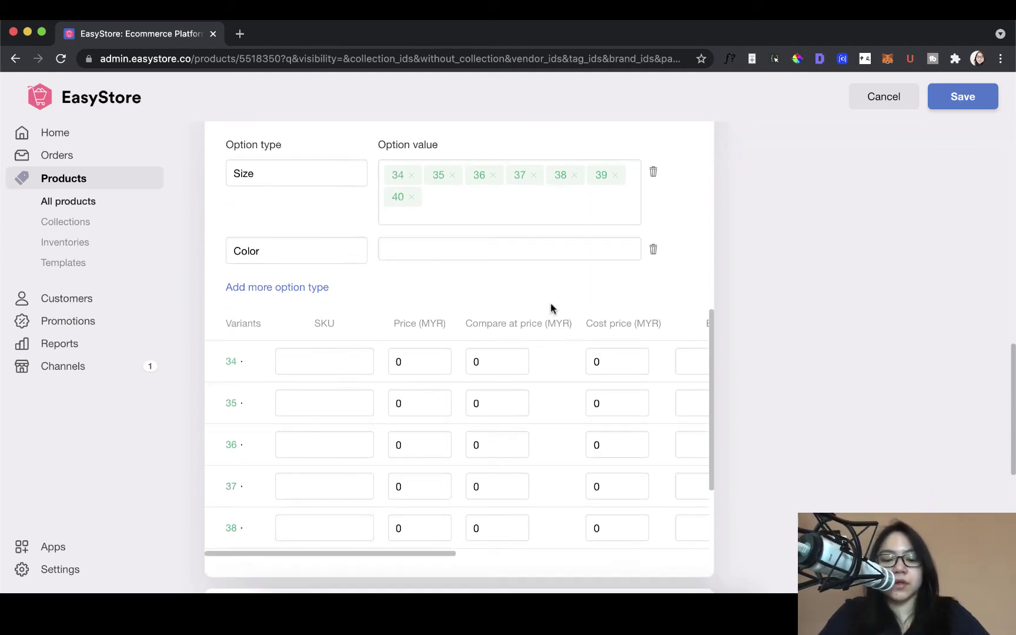
pyautogui.write('b')
pyautogui.press('BackSpace')
pyautogui.write('Black')
pyautogui.press('Return')
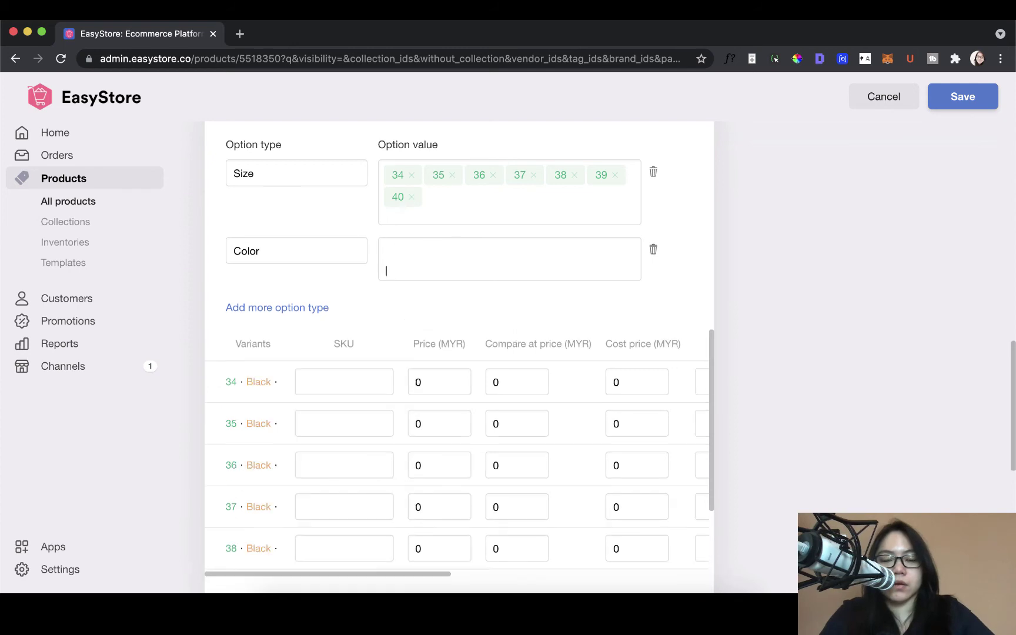
pyautogui.write('White')
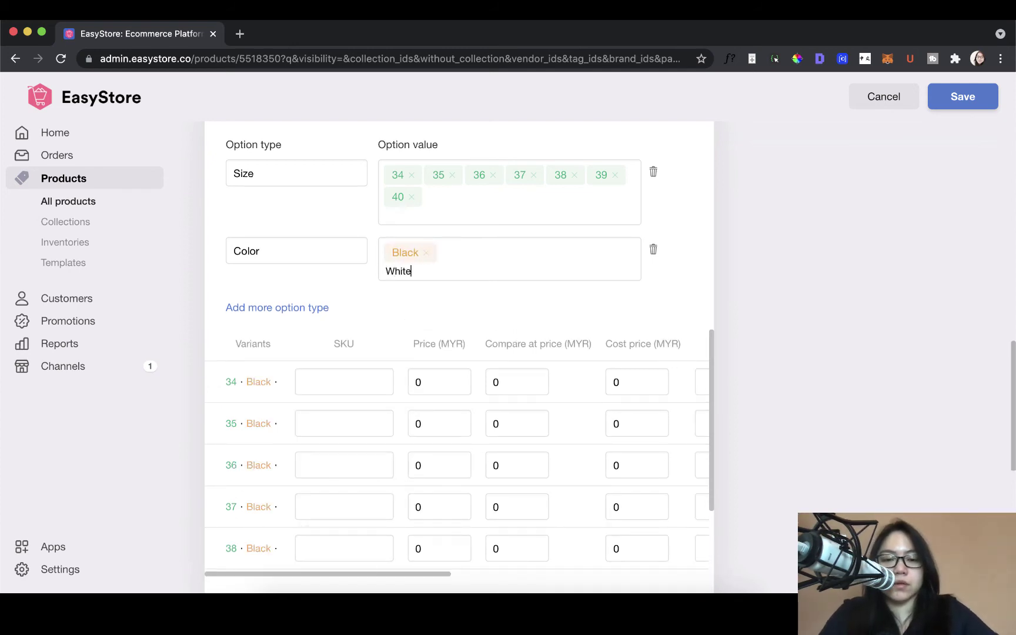
pyautogui.press('Return')
# Step: Review the size–colour variant table and select the first variant's price field
pyautogui.scroll(-4, 662, 410)
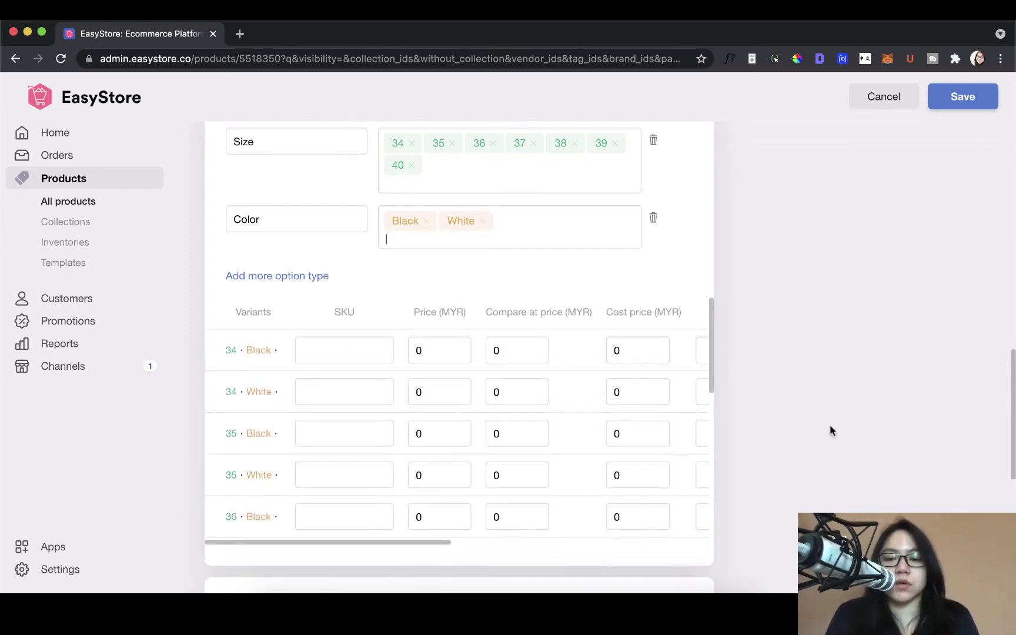
pyautogui.scroll(-7, 674, 438)
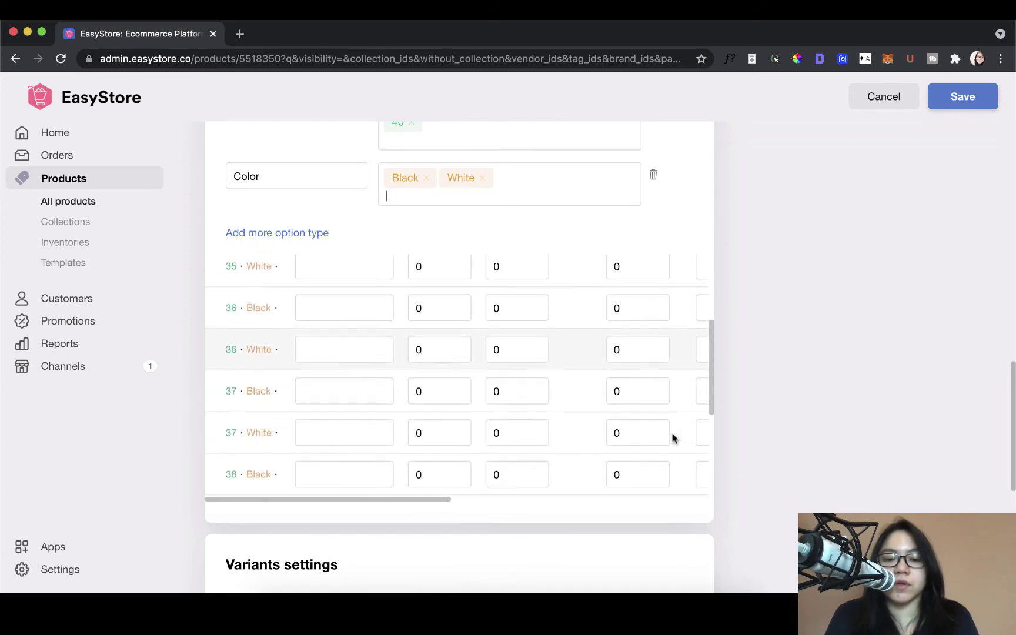
pyautogui.scroll(-2, 673, 438)
pyautogui.hscroll(5, 673, 438)
pyautogui.hscroll(5, 673, 438)
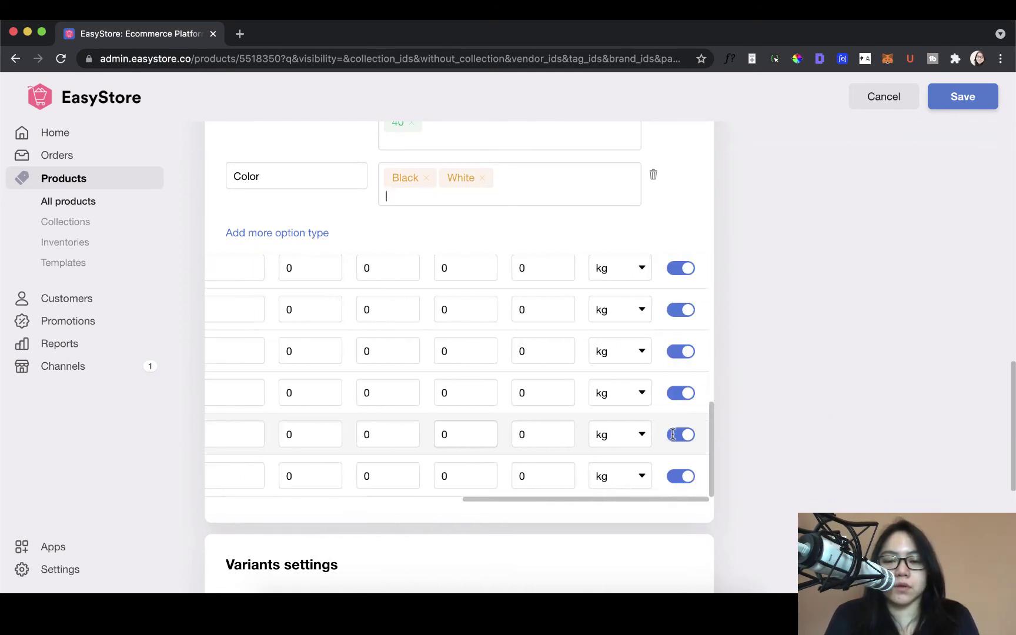
pyautogui.hscroll(-10, 674, 436)
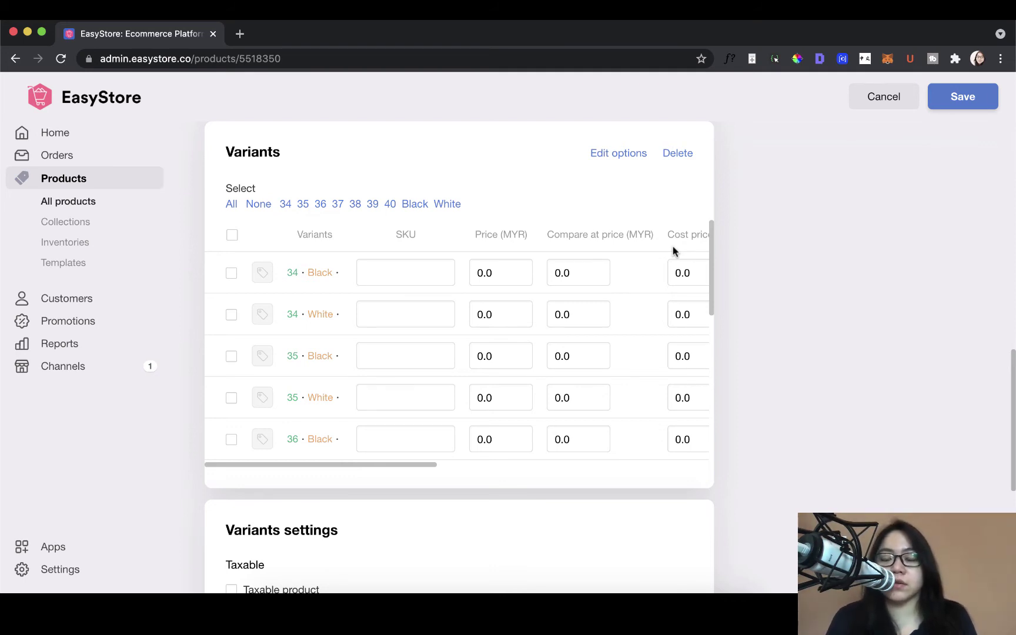
pyautogui.scroll(-1, 741, 252)
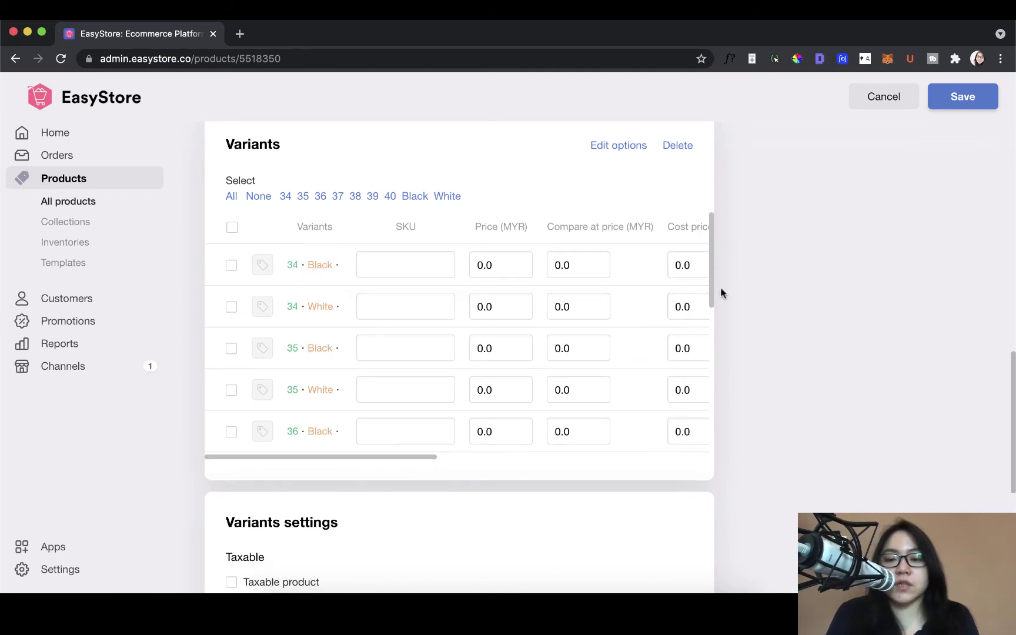
pyautogui.moveTo(712, 291); pyautogui.dragTo(709, 253)
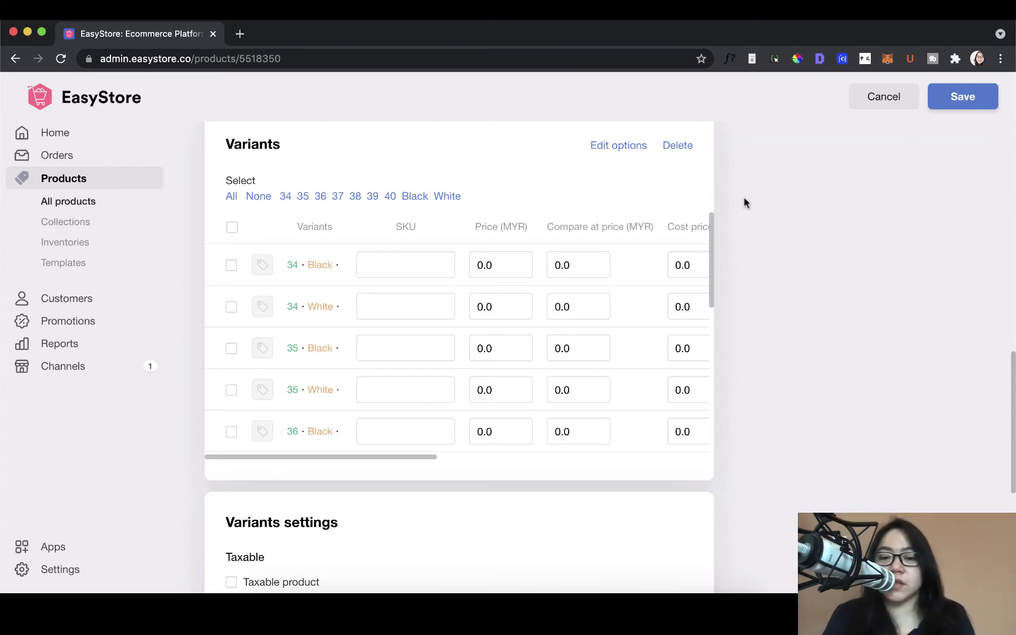
pyautogui.scroll(-1, 752, 217)
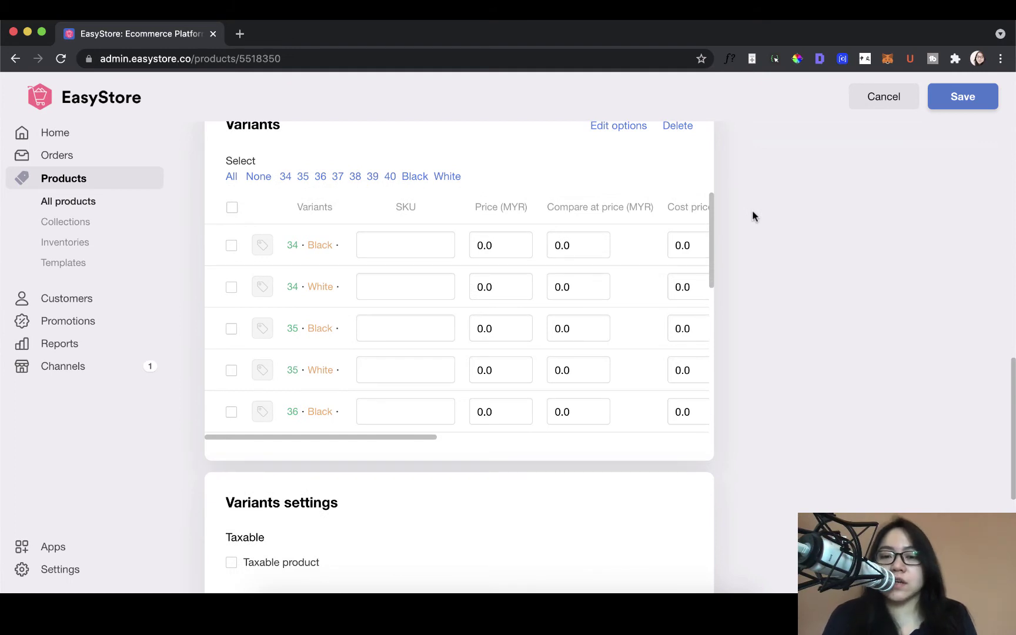
pyautogui.click(501, 251)
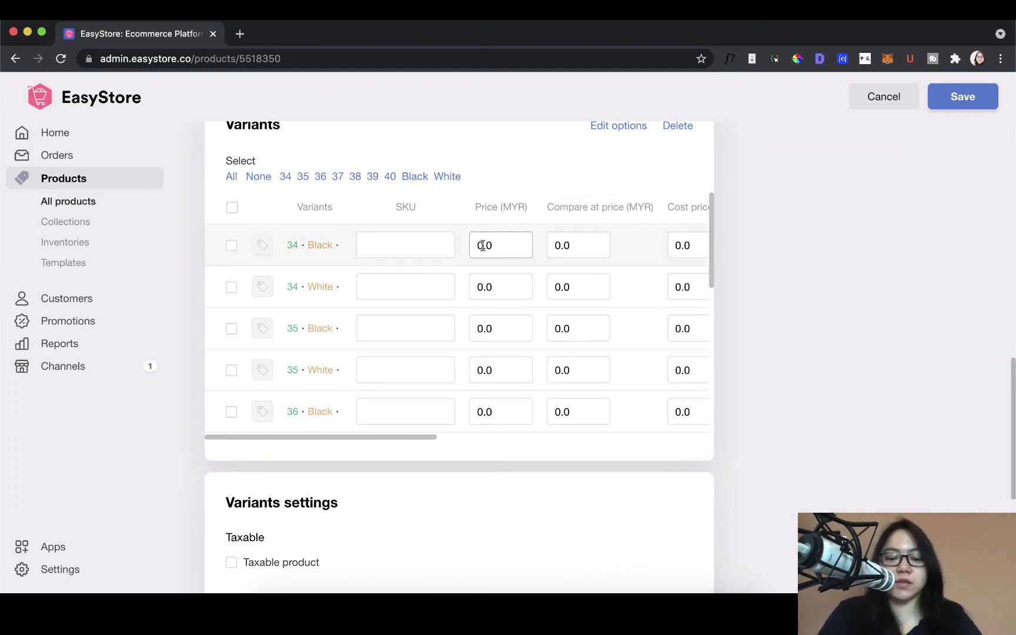
# Step: Price every variant at 199.00, then briefly change the 34 · White price to 219
pyautogui.write('199')
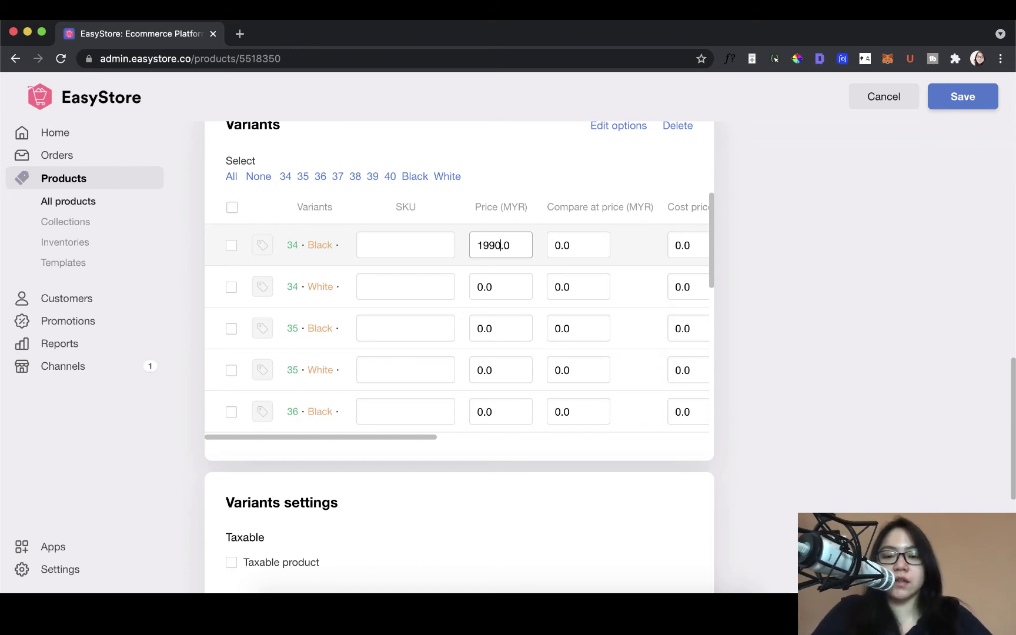
pyautogui.press('Delete')
pyautogui.click(512, 274)
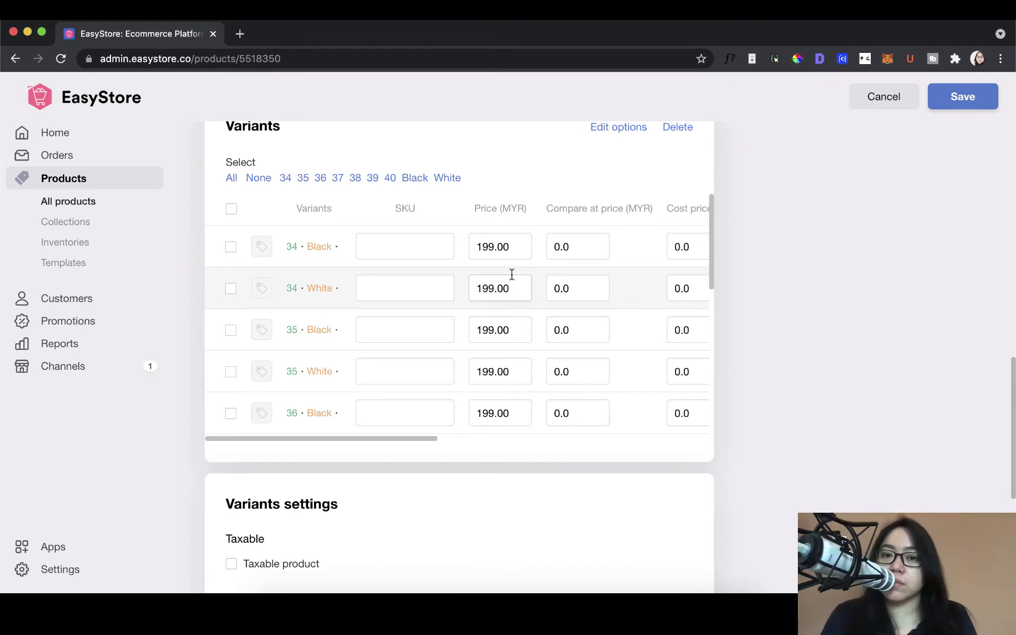
pyautogui.scroll(-1, 511, 275)
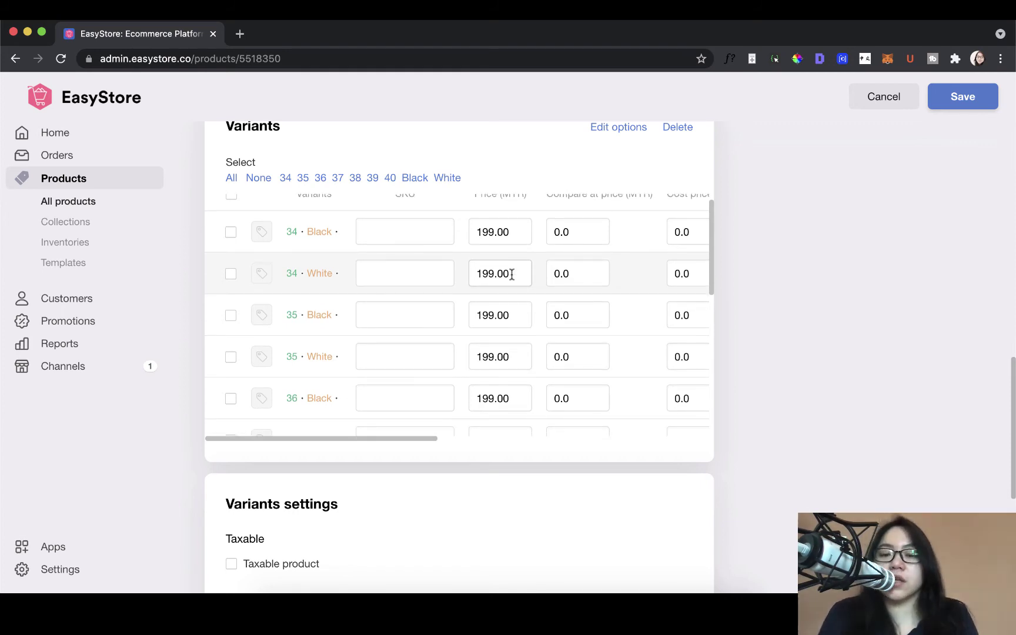
pyautogui.moveTo(511, 275); pyautogui.dragTo(470, 276)
pyautogui.write('219')
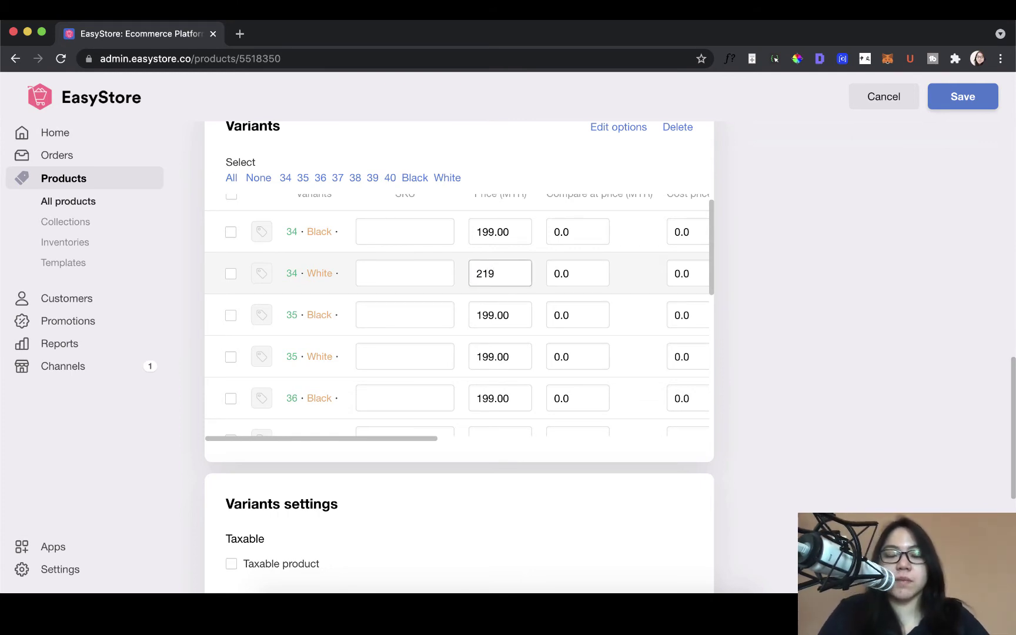
pyautogui.click(515, 302)
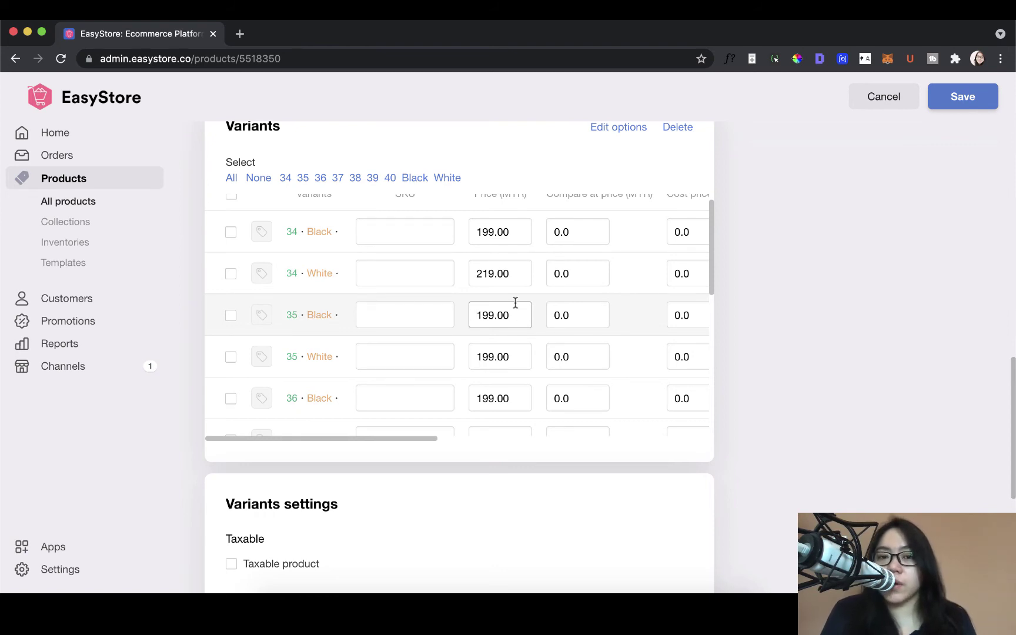
pyautogui.doubleClick(496, 272)
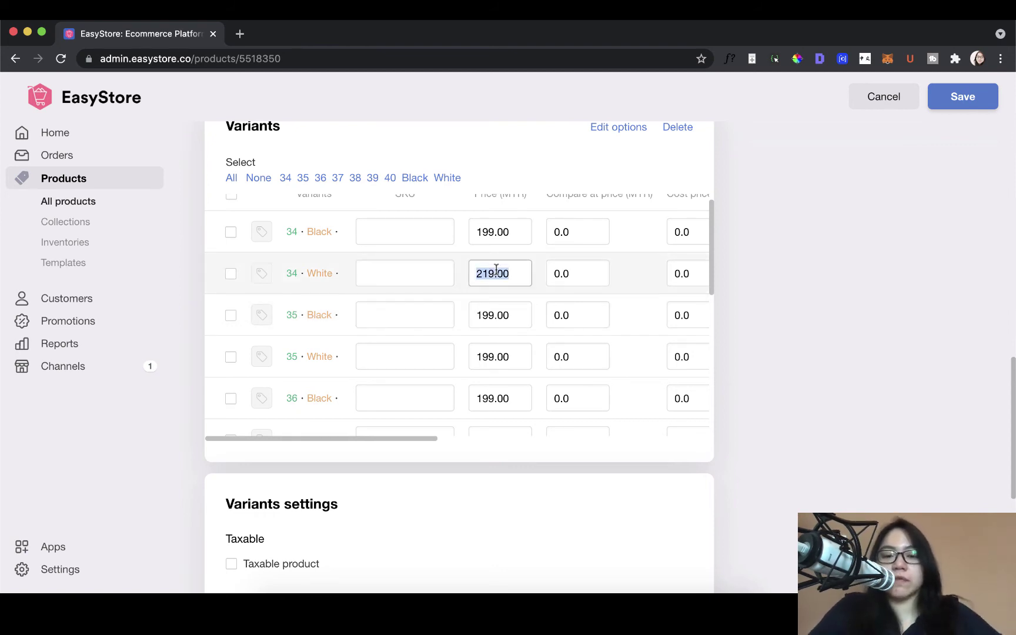
# Step: Restore 34 · White to 199 and give every variant a 299.00 compare-at price
pyautogui.write('199')
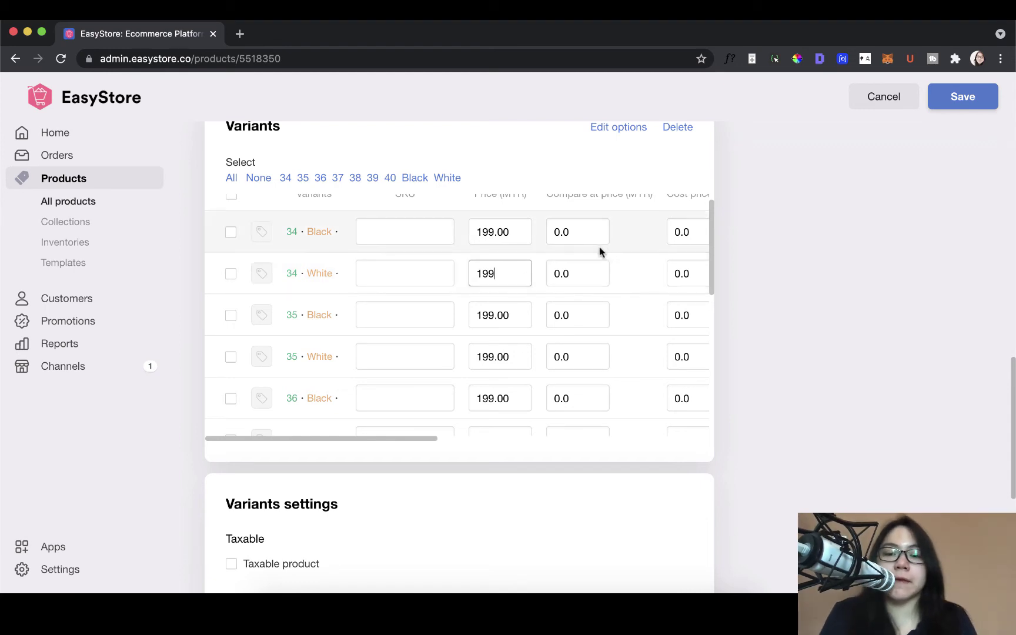
pyautogui.click(624, 242)
pyautogui.scroll(1, 624, 242)
pyautogui.click(577, 246)
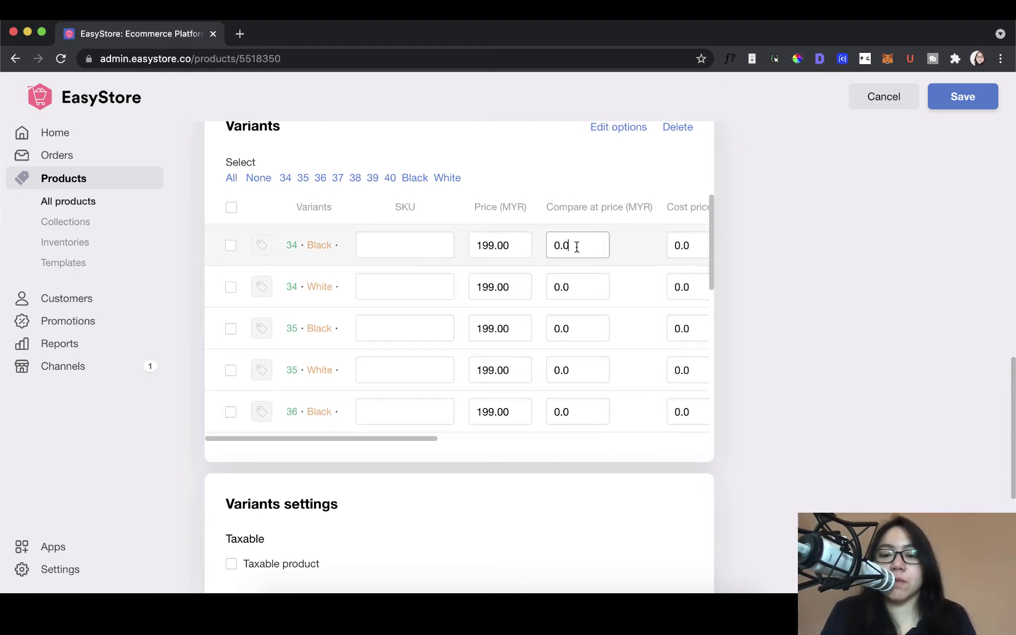
pyautogui.press('BackSpace')
pyautogui.press('BackSpace')
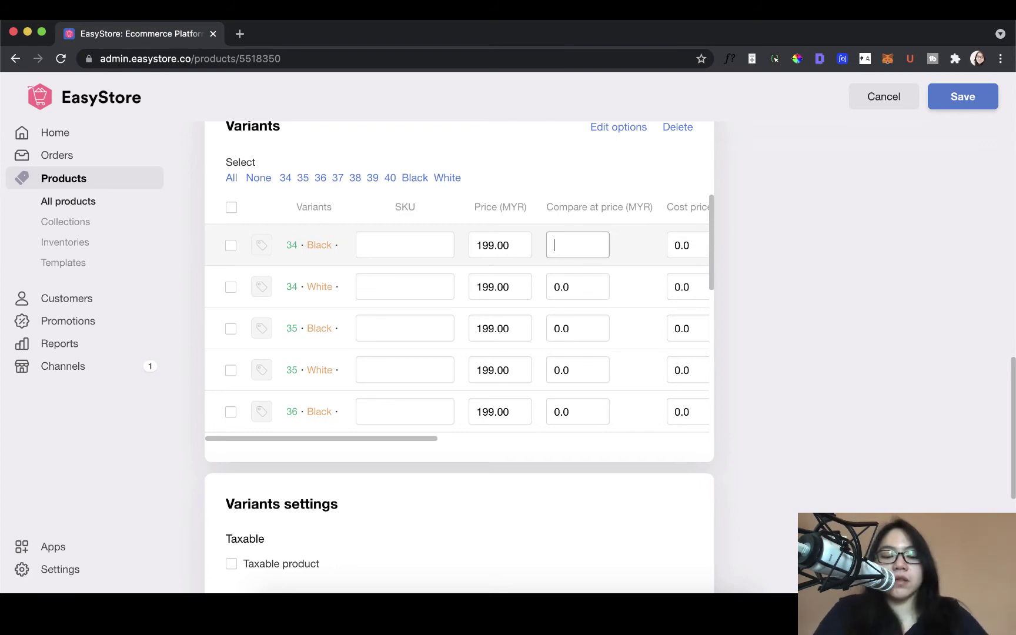
pyautogui.write('299')
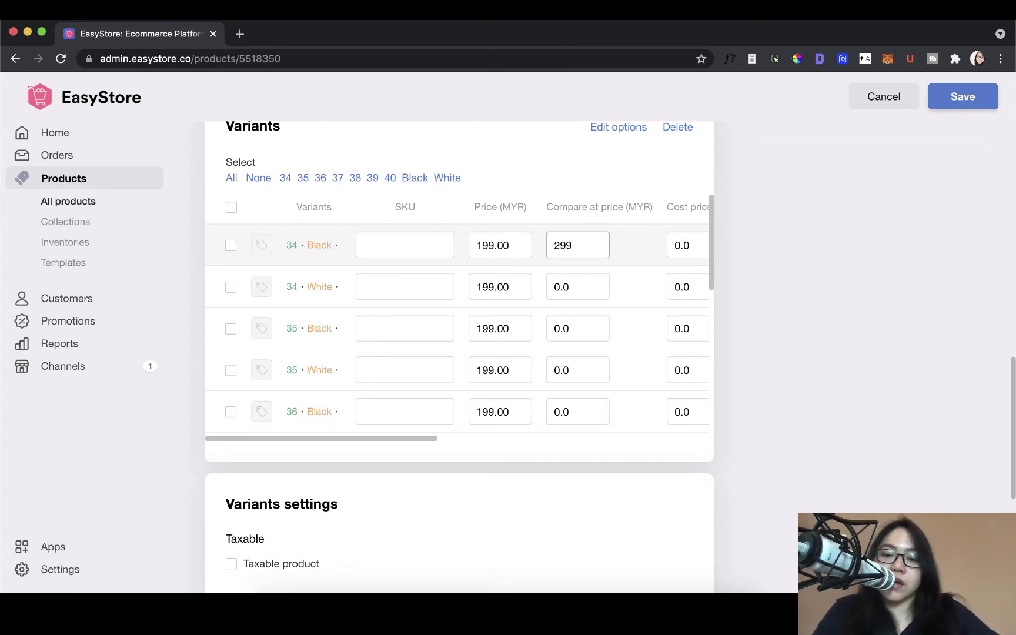
pyautogui.click(591, 286)
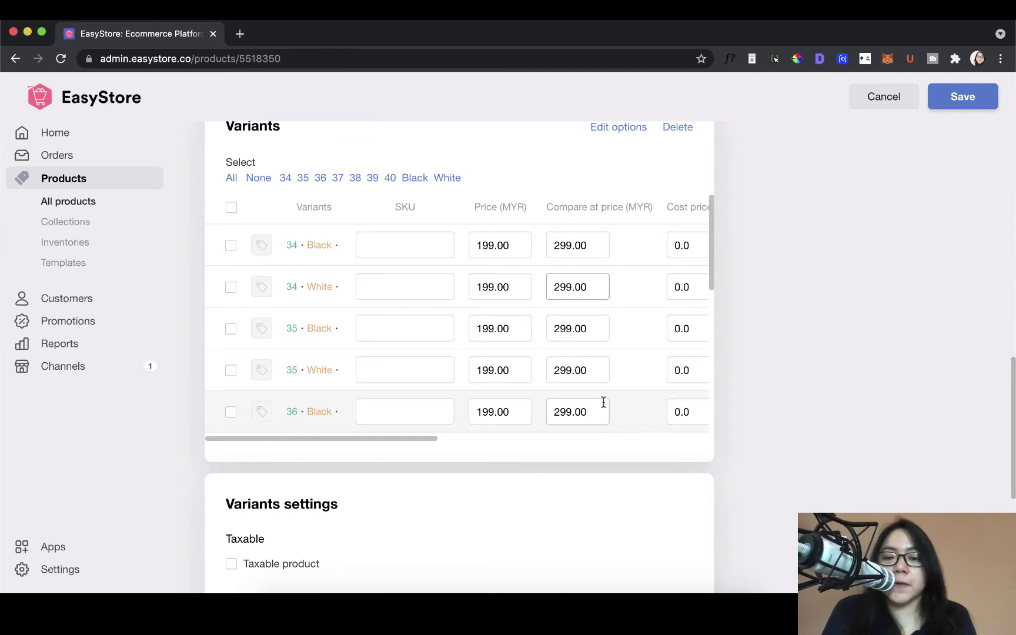
pyautogui.hscroll(1, 603, 404)
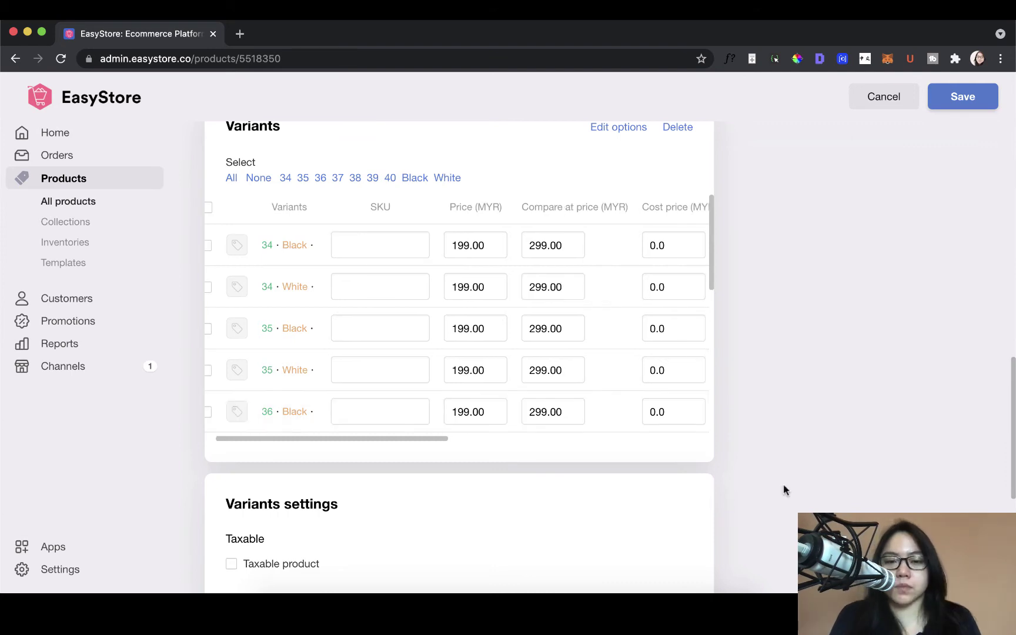
pyautogui.click(401, 238)
pyautogui.click(405, 288)
pyautogui.click(404, 321)
pyautogui.scroll(-1, 404, 322)
pyautogui.click(404, 321)
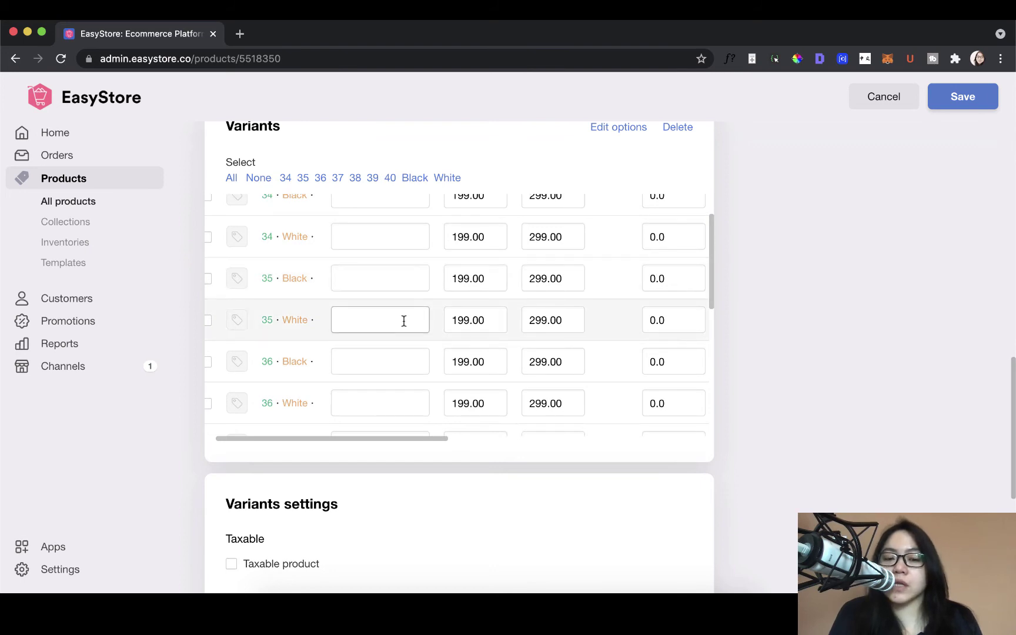
pyautogui.scroll(-1, 404, 321)
pyautogui.click(404, 323)
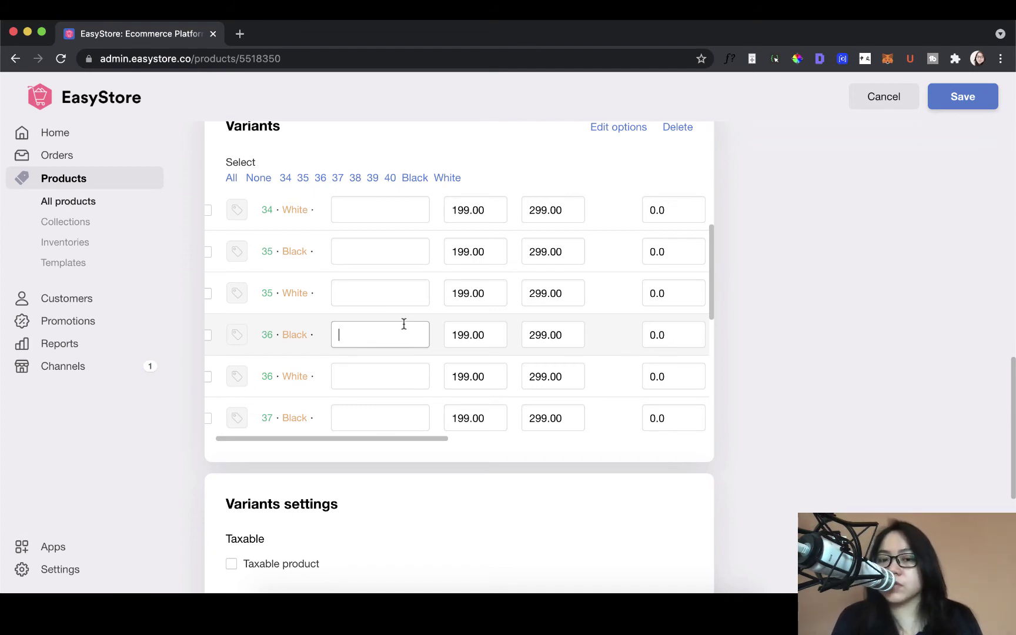
pyautogui.scroll(2, 404, 323)
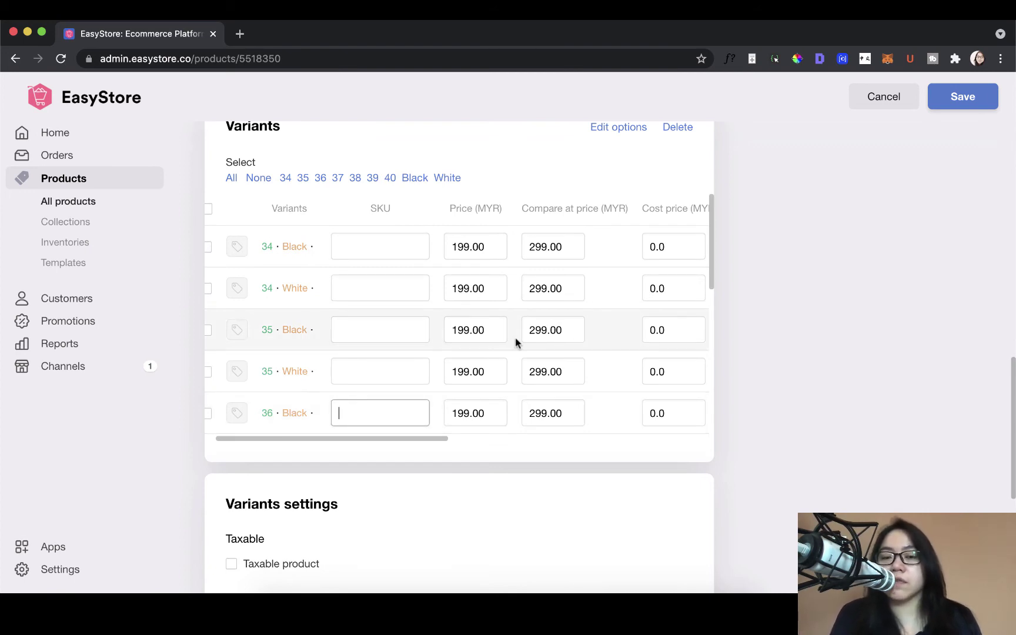
pyautogui.hscroll(5, 515, 342)
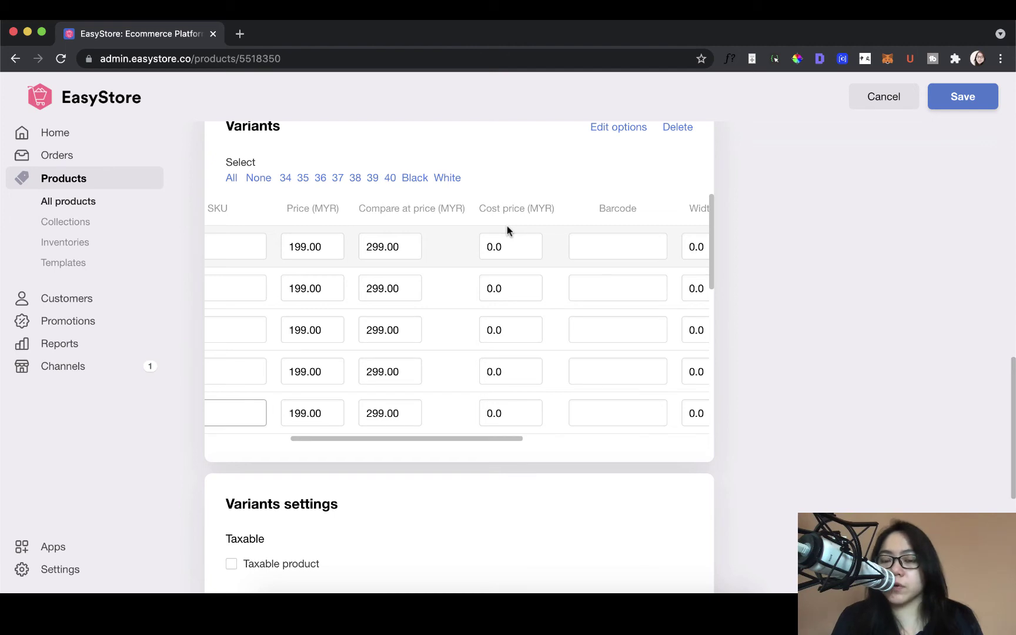
pyautogui.hscroll(2, 509, 231)
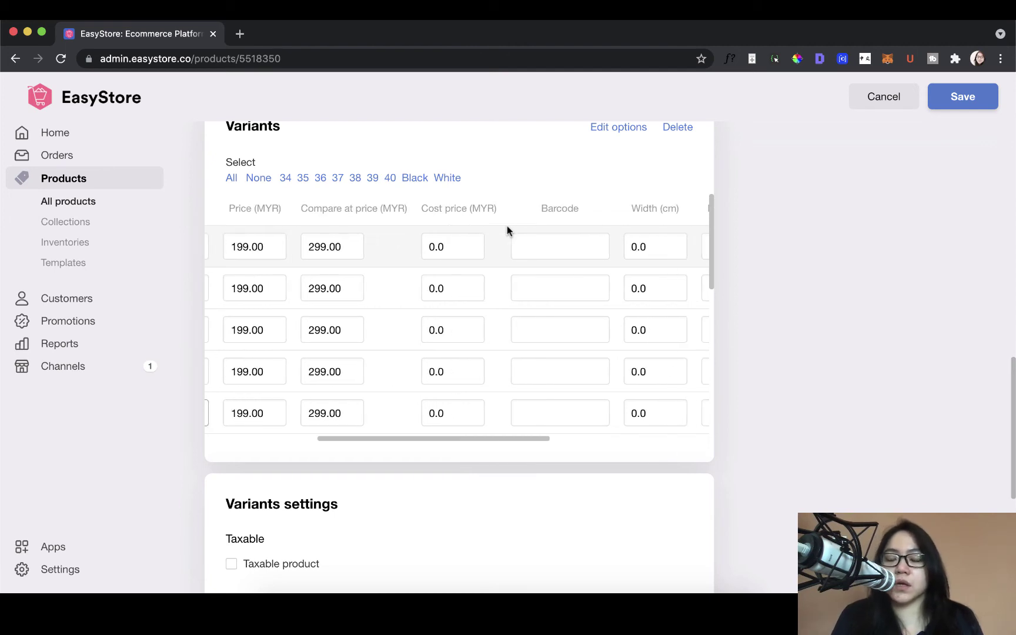
pyautogui.hscroll(3, 507, 229)
pyautogui.hscroll(2, 508, 230)
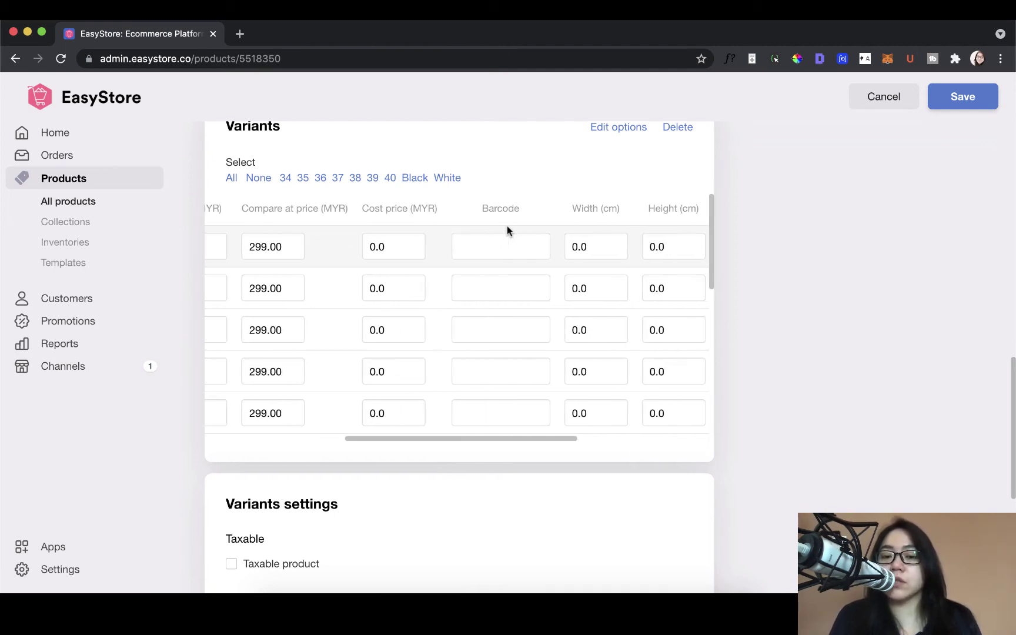
pyautogui.hscroll(2, 507, 230)
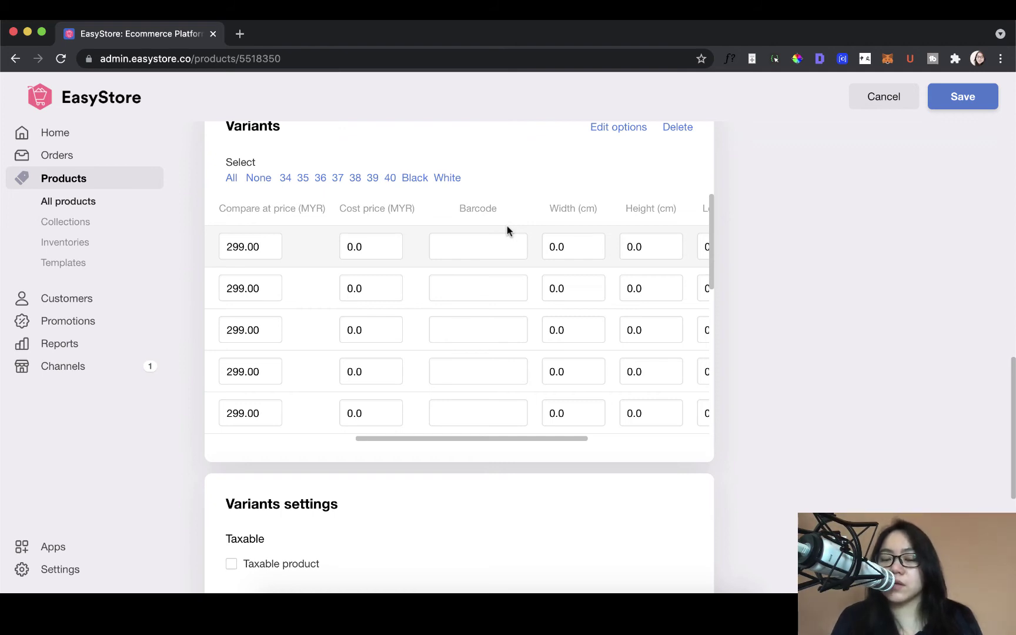
pyautogui.hscroll(2, 507, 231)
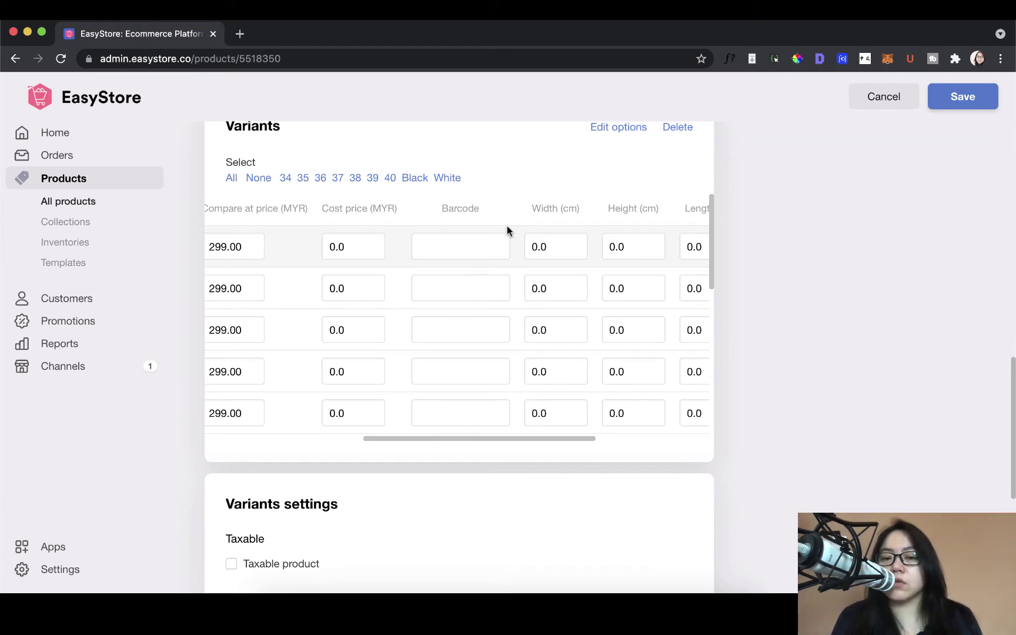
pyautogui.hscroll(6, 507, 230)
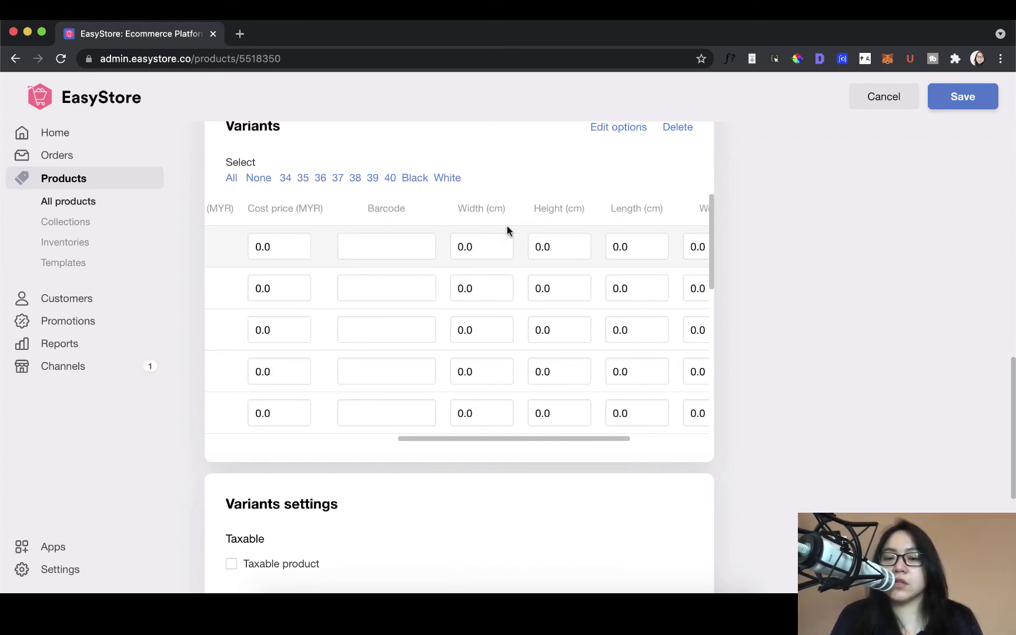
pyautogui.hscroll(8, 507, 231)
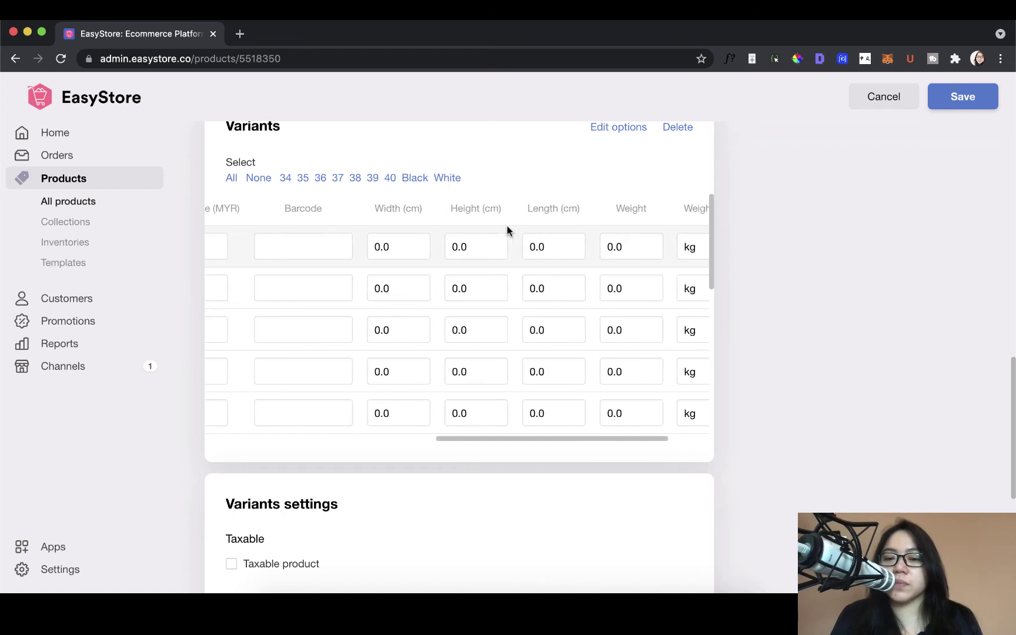
pyautogui.hscroll(2, 507, 230)
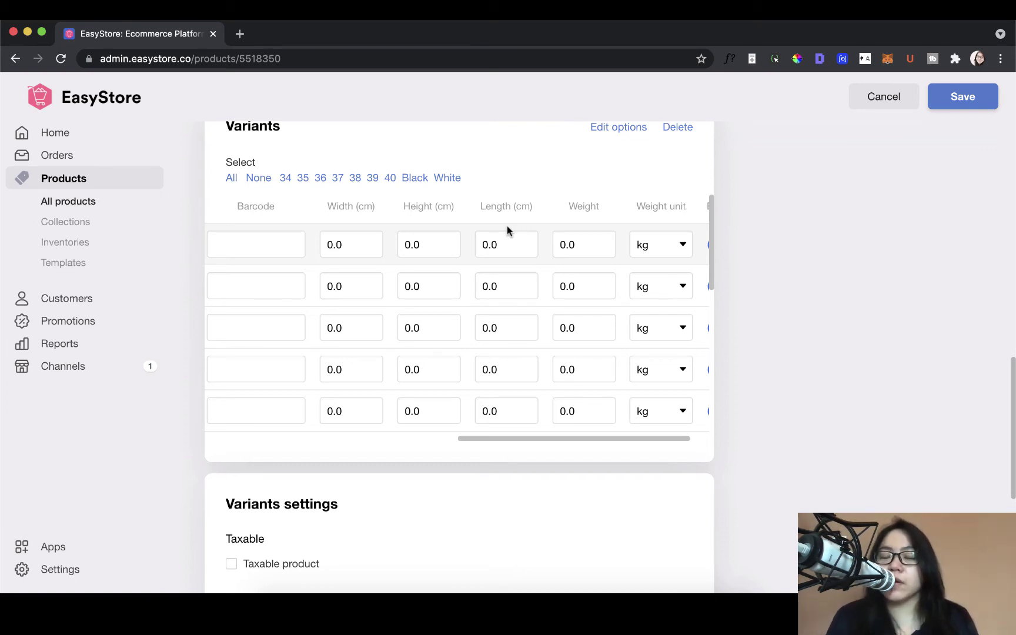
# Step: Fill all variants with width 20, height 50, length 20 cm and weight 0.5 kg
pyautogui.click(328, 245)
pyautogui.write('2')
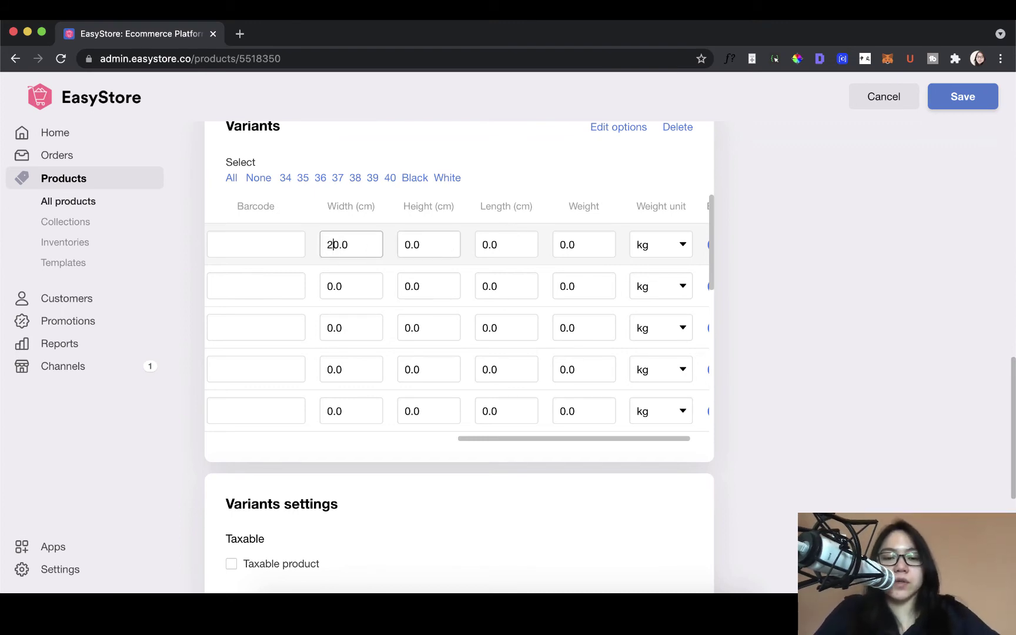
pyautogui.click(408, 245)
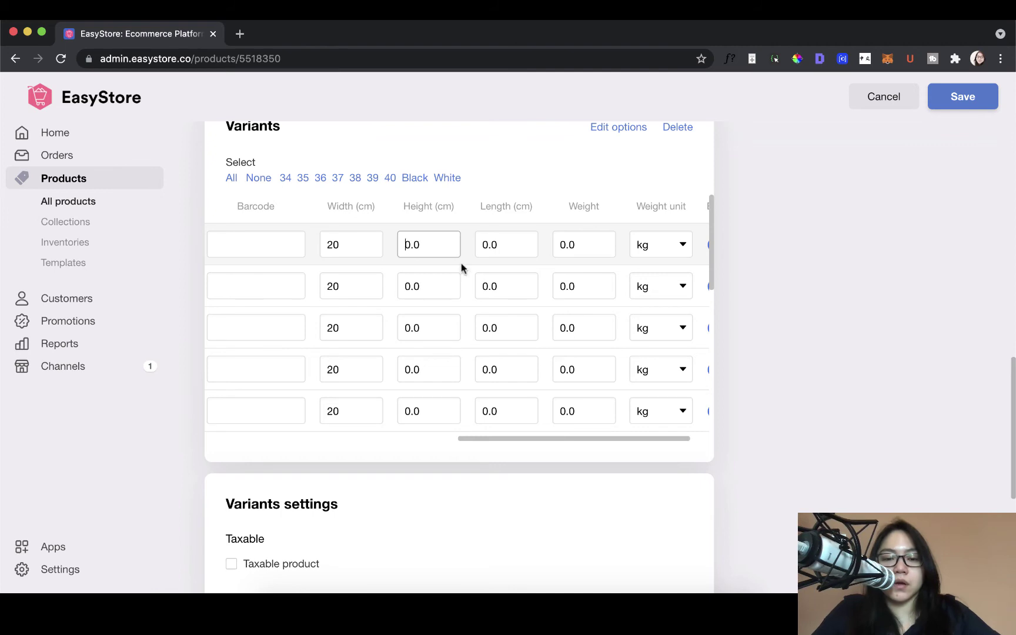
pyautogui.write('5')
pyautogui.click(481, 246)
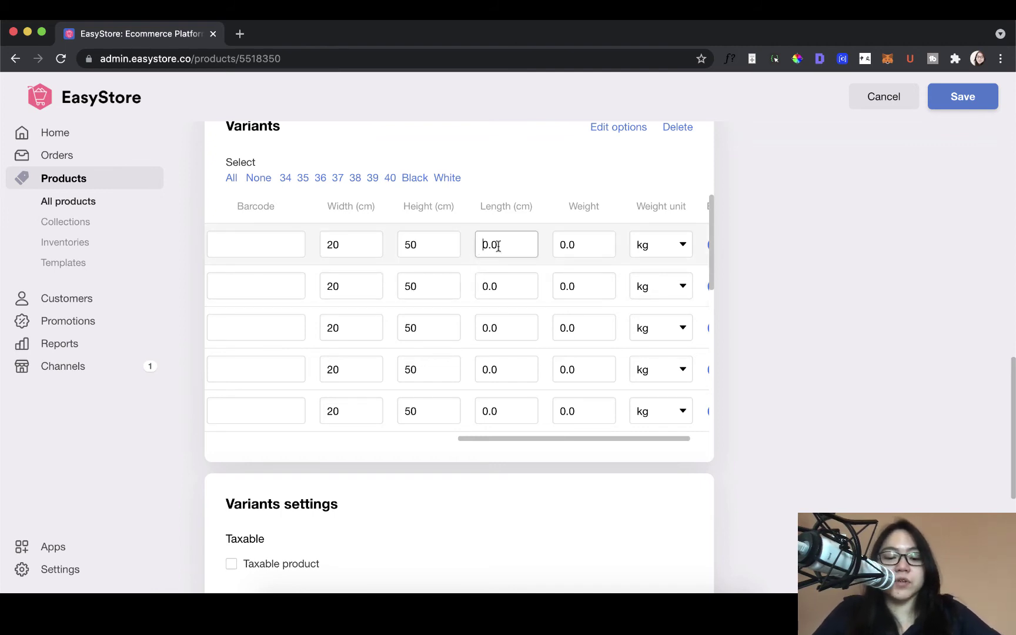
pyautogui.write('2')
pyautogui.click(557, 244)
pyautogui.click(586, 244)
pyautogui.press('BackSpace')
pyautogui.write('5')
pyautogui.click(606, 283)
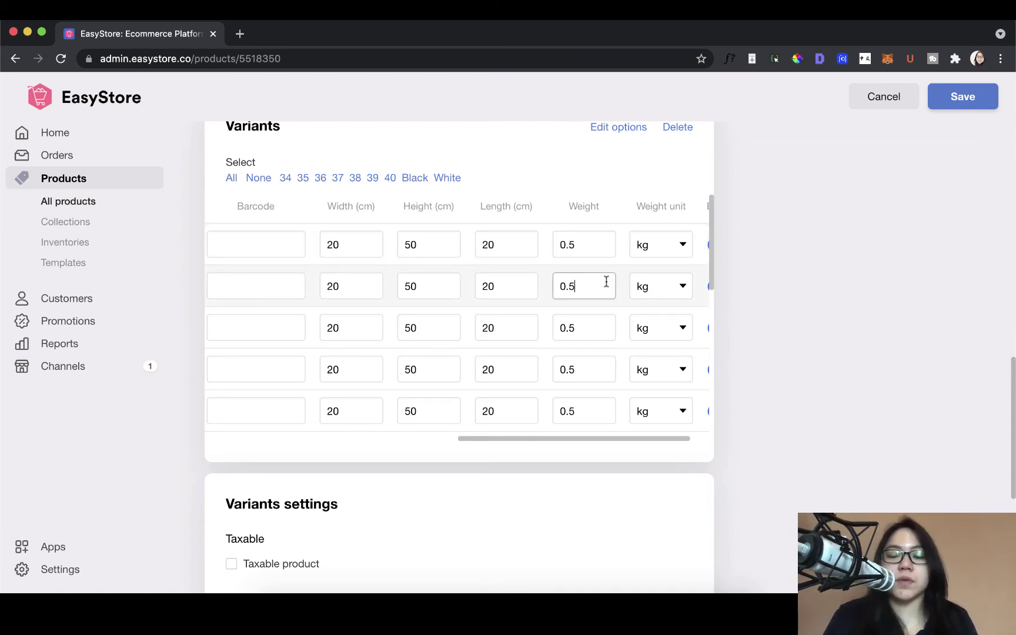
pyautogui.hscroll(2, 606, 284)
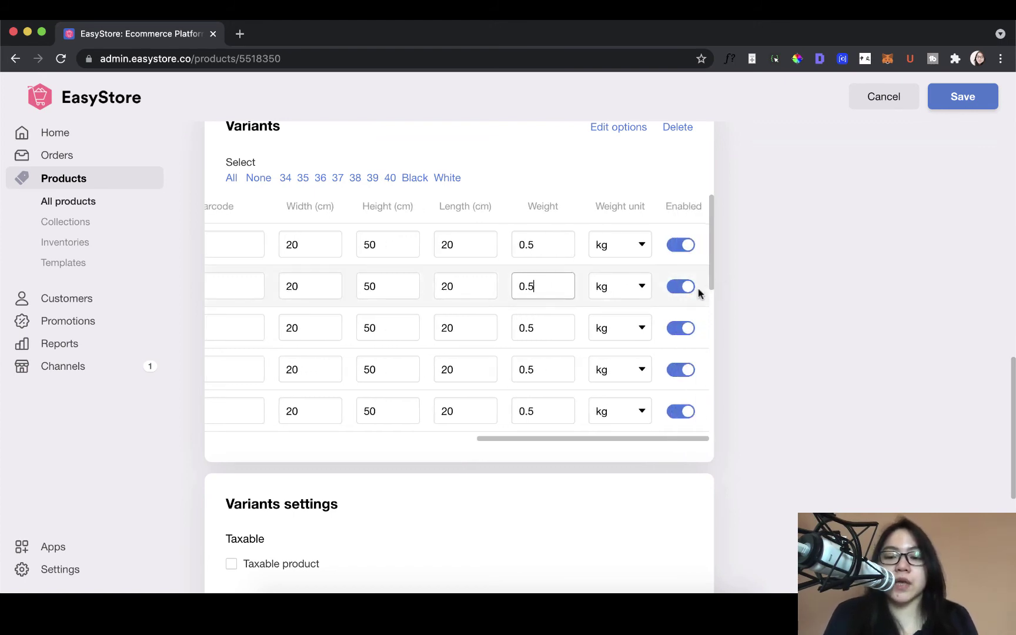
pyautogui.moveTo(712, 276); pyautogui.dragTo(714, 242)
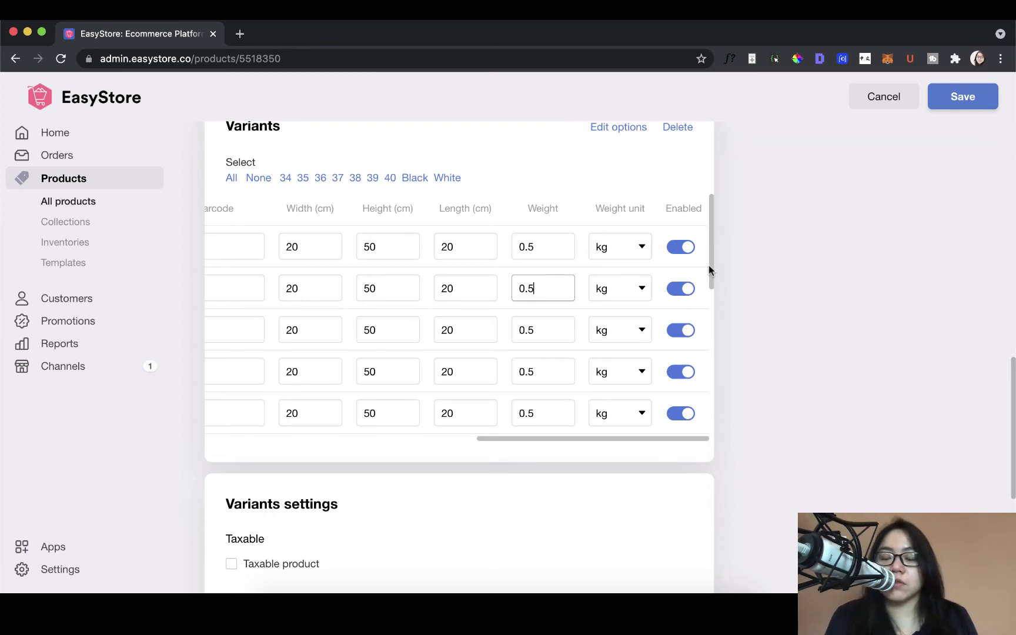
pyautogui.click(689, 251)
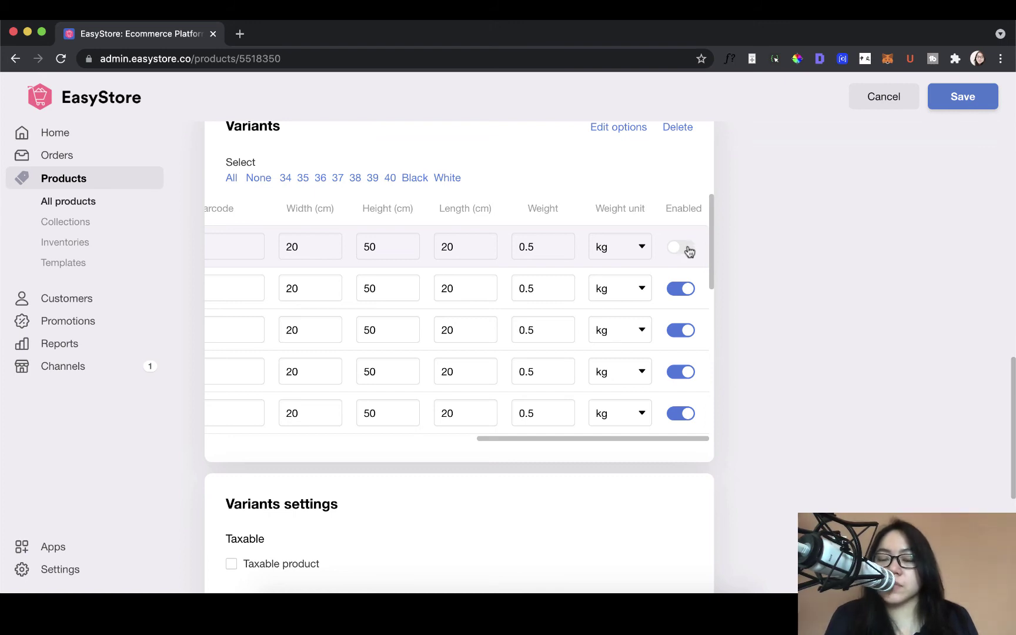
pyautogui.click(687, 251)
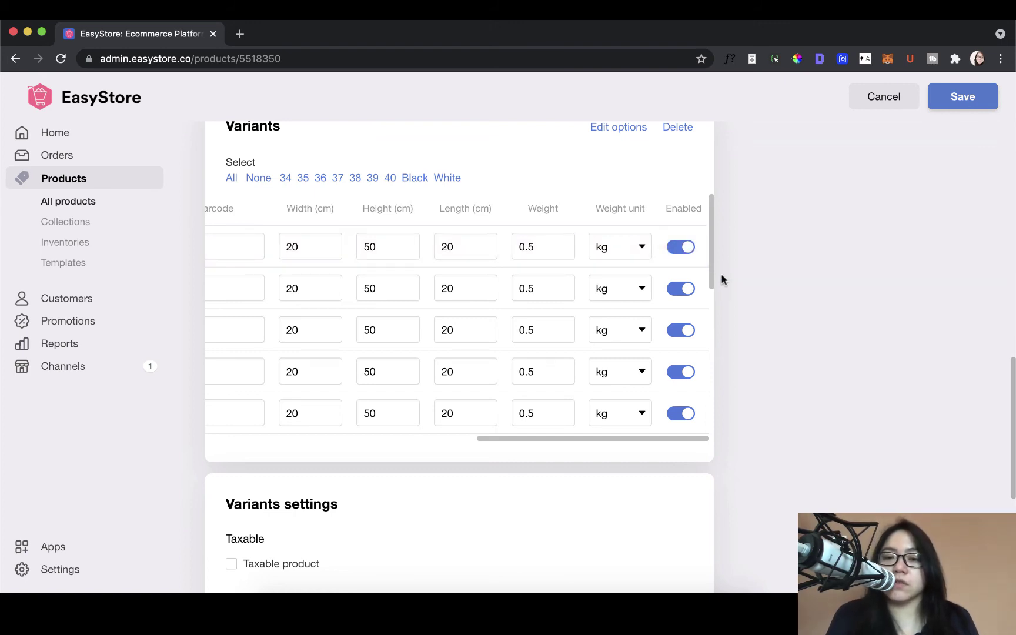
pyautogui.scroll(-2, 688, 297)
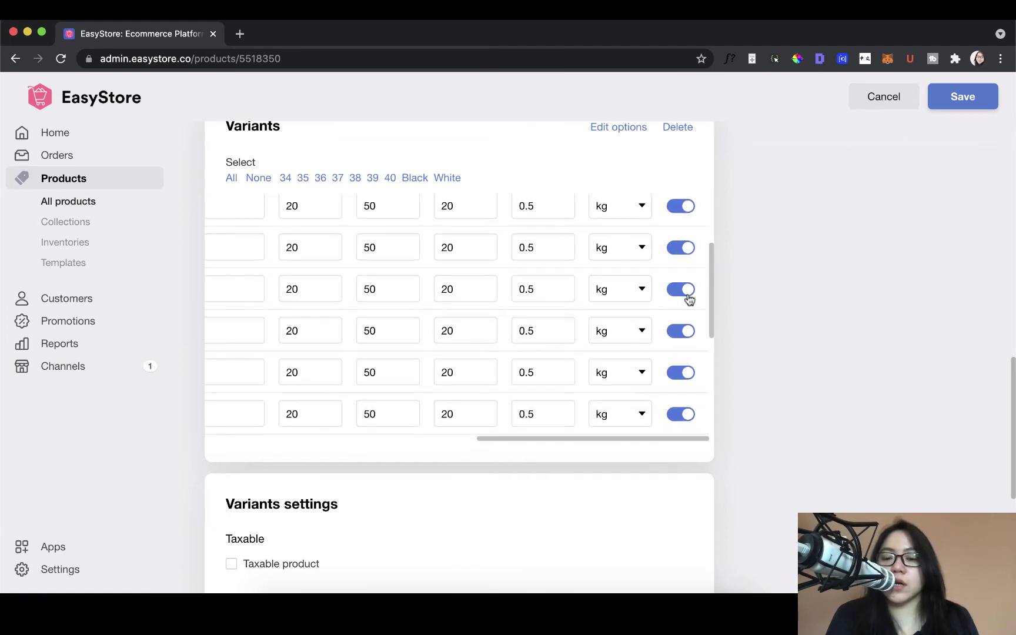
pyautogui.scroll(-5, 689, 300)
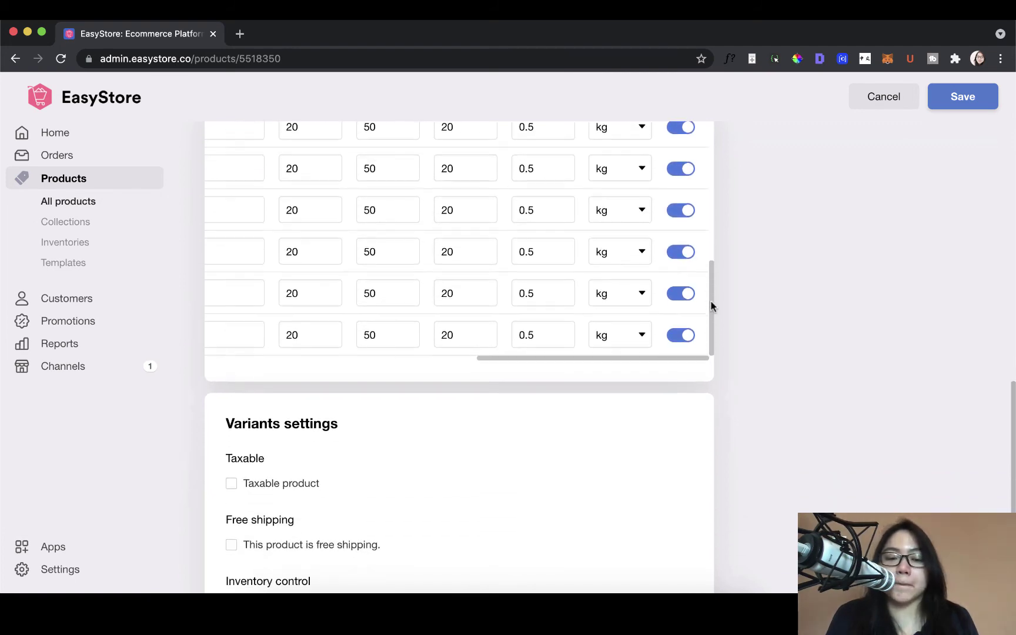
# Step: Set Inventory control to 'EasyStore tracks inventory of this product'
pyautogui.scroll(-3, 711, 301)
pyautogui.scroll(-2, 276, 380)
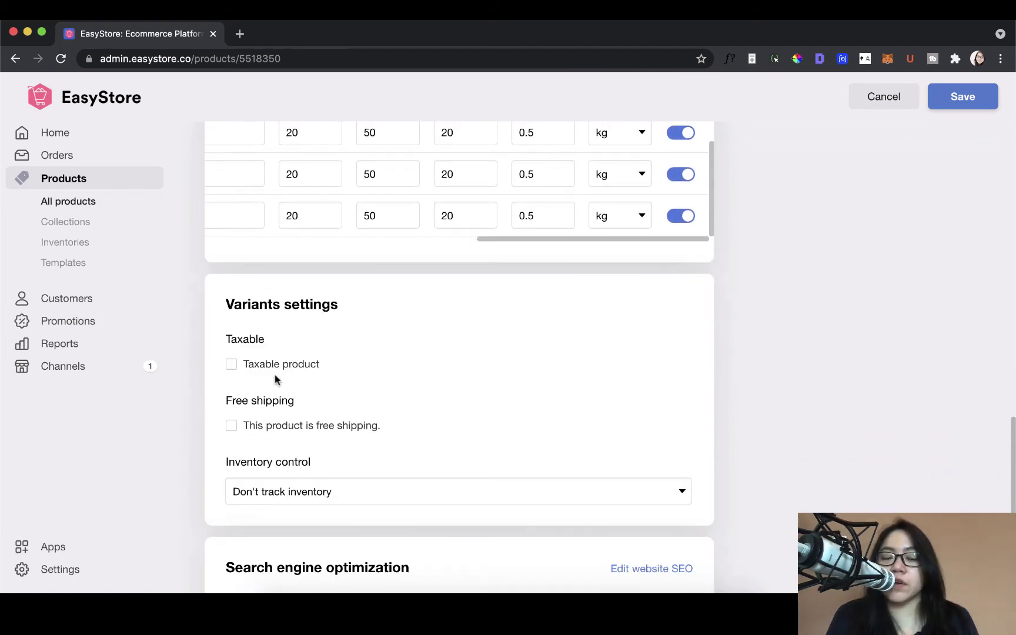
pyautogui.scroll(-1, 271, 379)
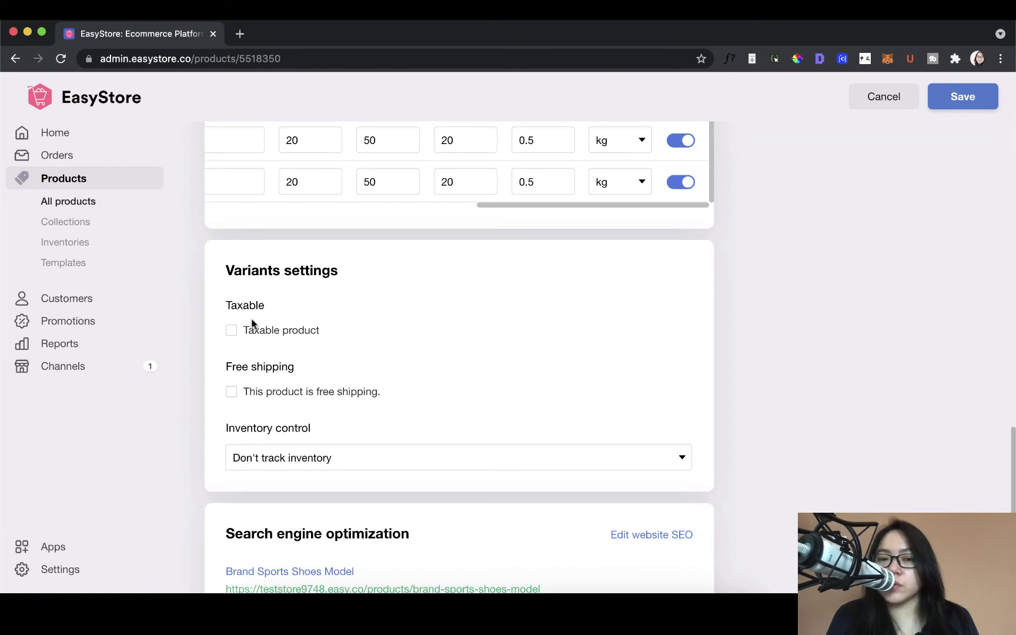
pyautogui.scroll(-1, 251, 324)
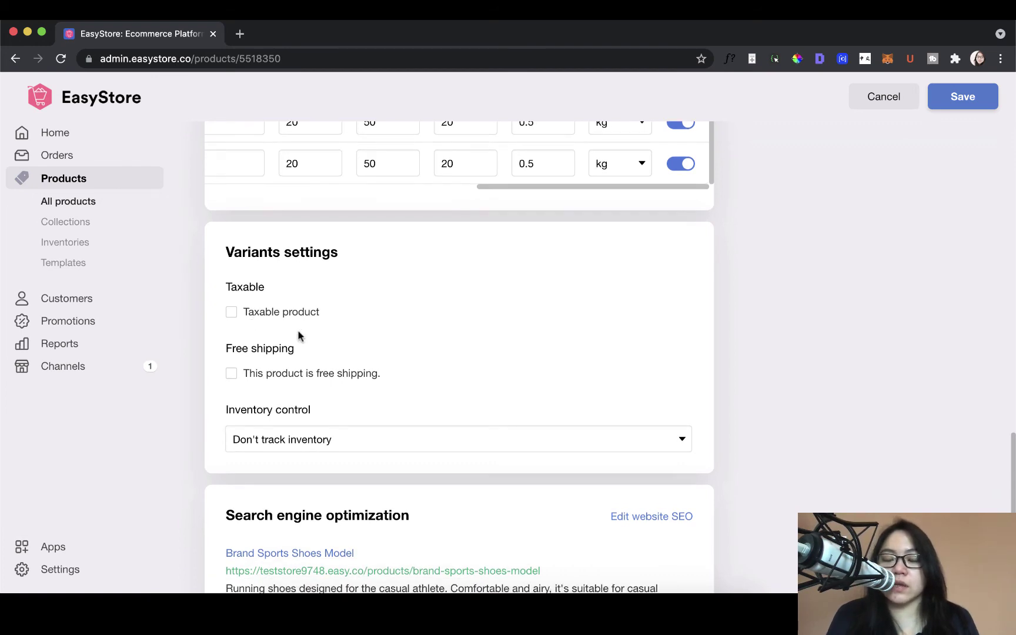
pyautogui.scroll(-1, 297, 329)
pyautogui.moveTo(227, 325); pyautogui.dragTo(360, 336)
pyautogui.click(360, 336)
pyautogui.scroll(-1, 360, 341)
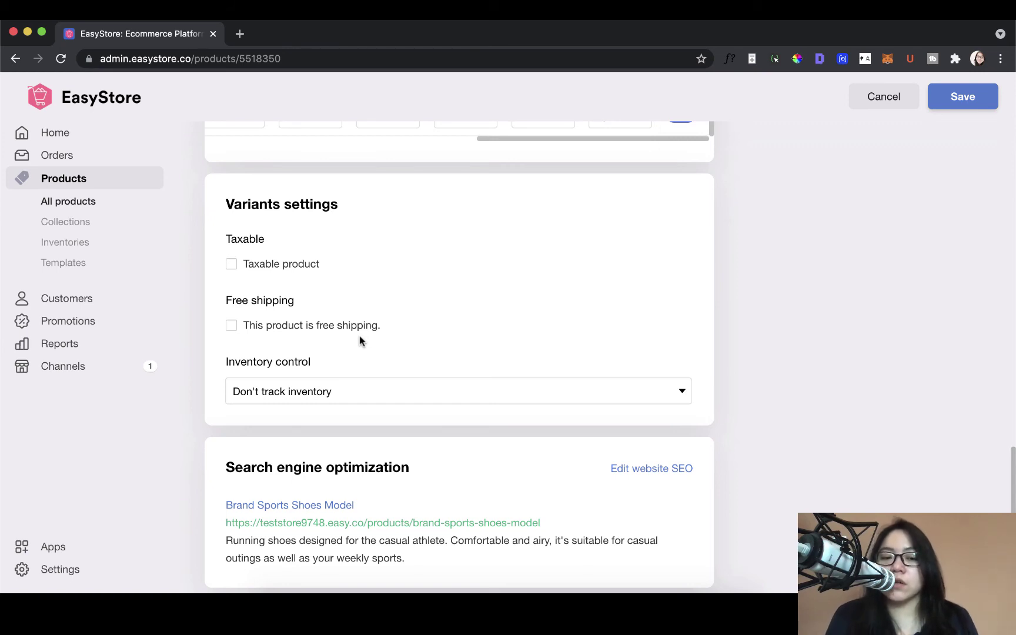
pyautogui.scroll(-1, 360, 339)
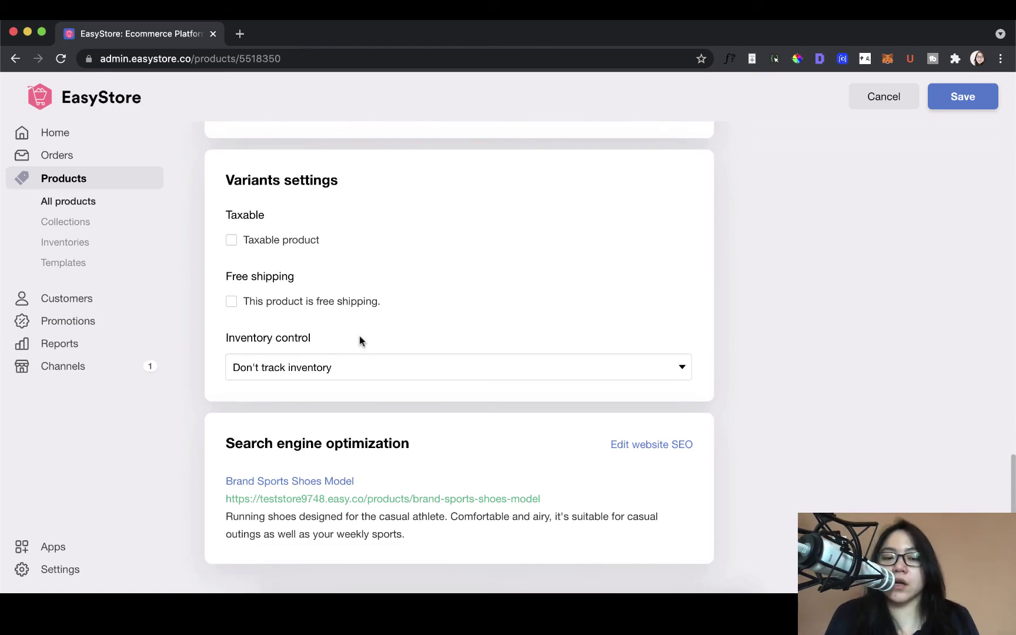
pyautogui.click(305, 365)
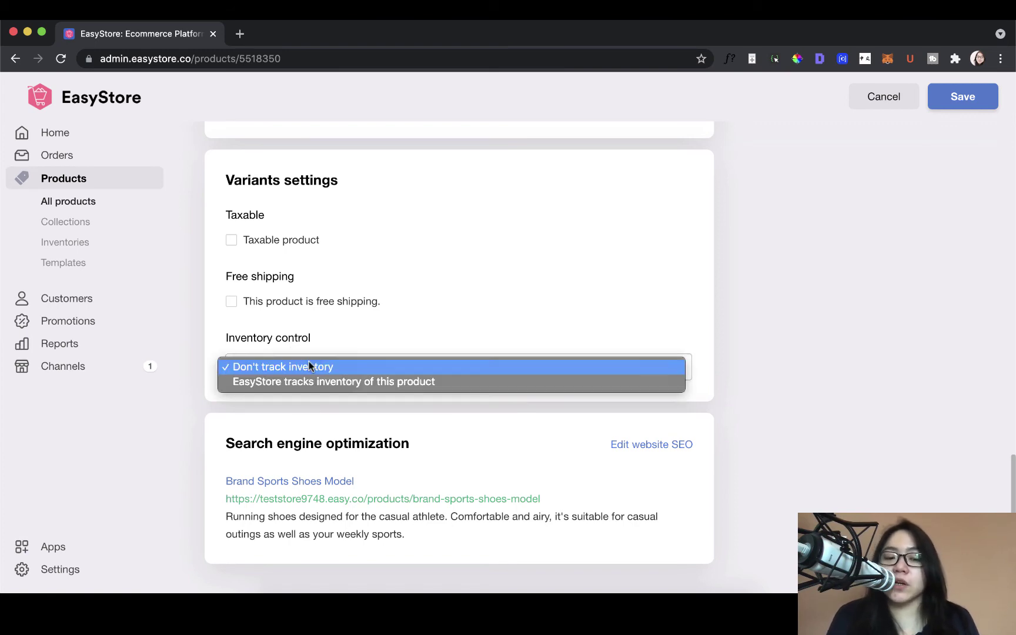
pyautogui.click(347, 382)
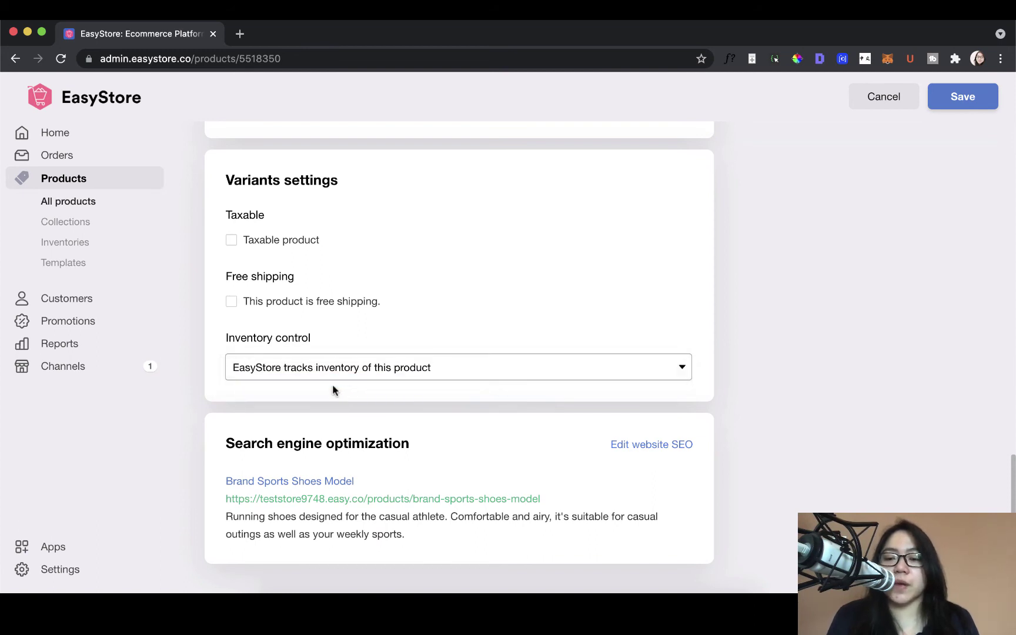
pyautogui.scroll(1, 332, 384)
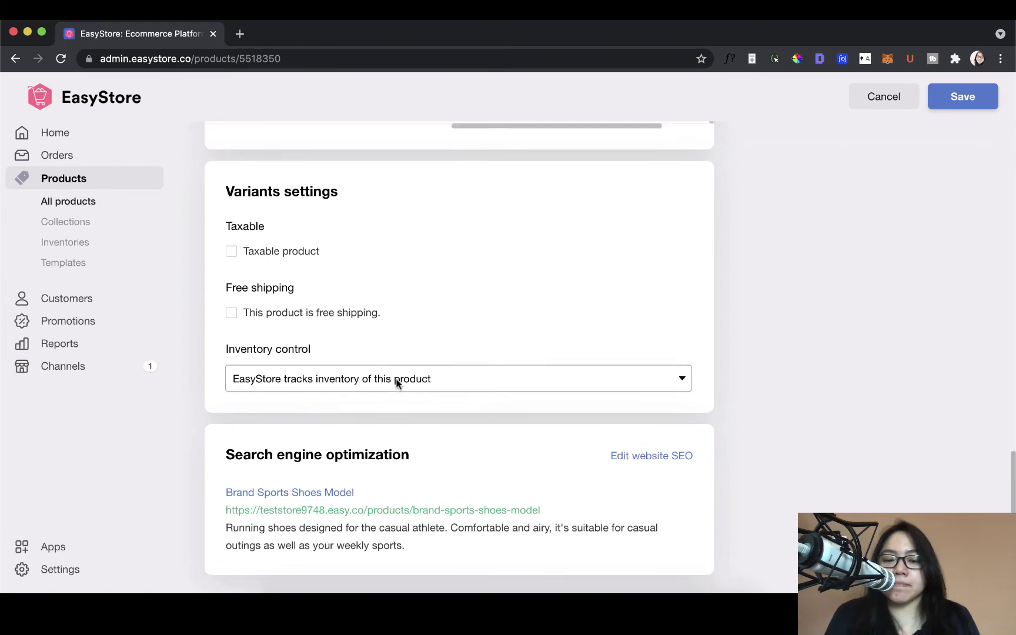
pyautogui.scroll(-1, 397, 382)
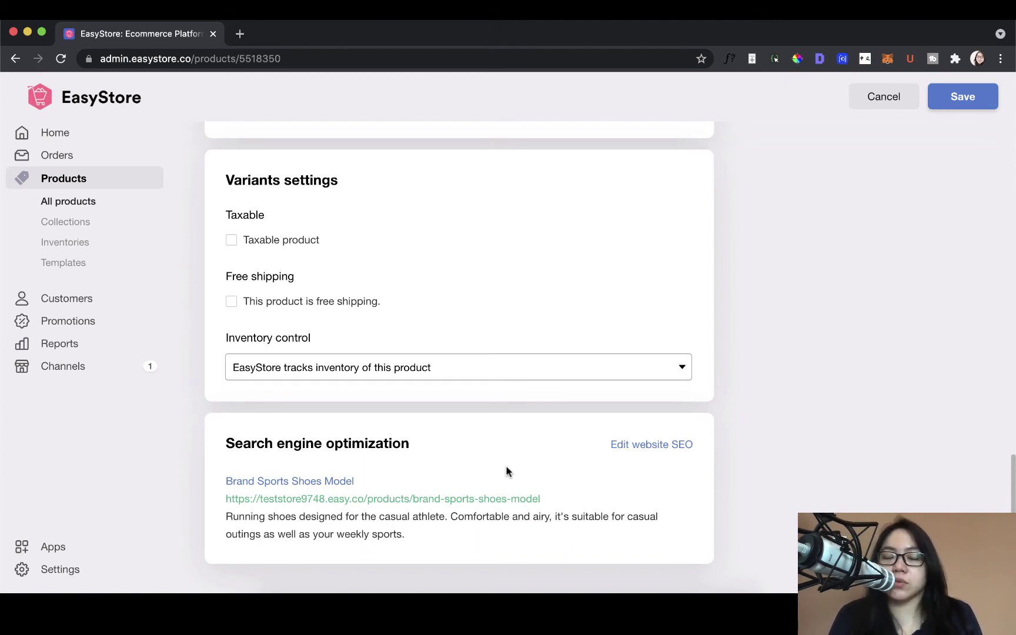
pyautogui.click(646, 448)
pyautogui.scroll(-3, 646, 451)
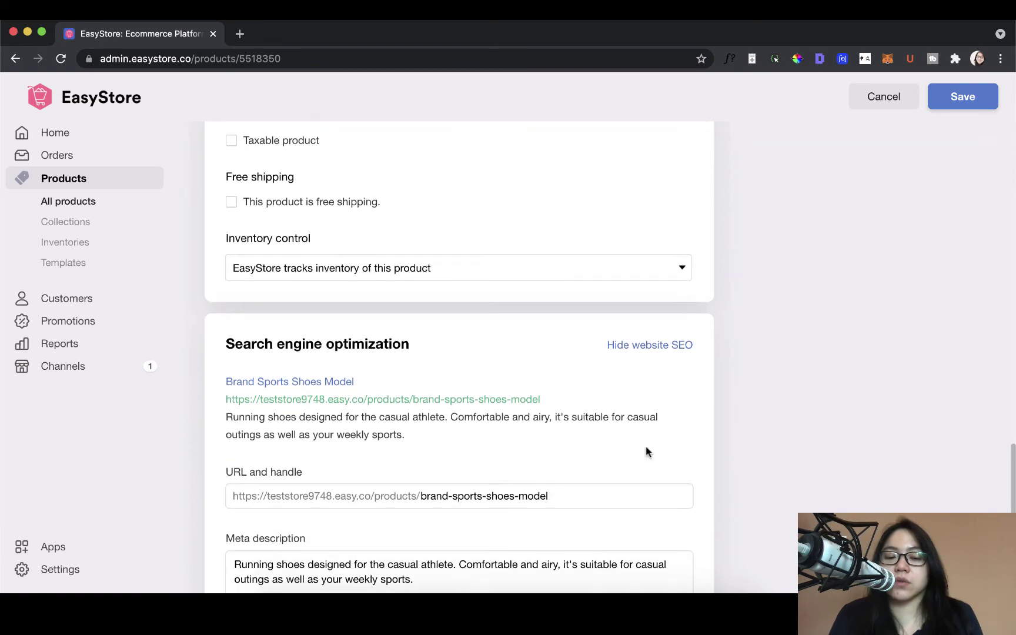
pyautogui.scroll(-2, 645, 451)
pyautogui.doubleClick(412, 467)
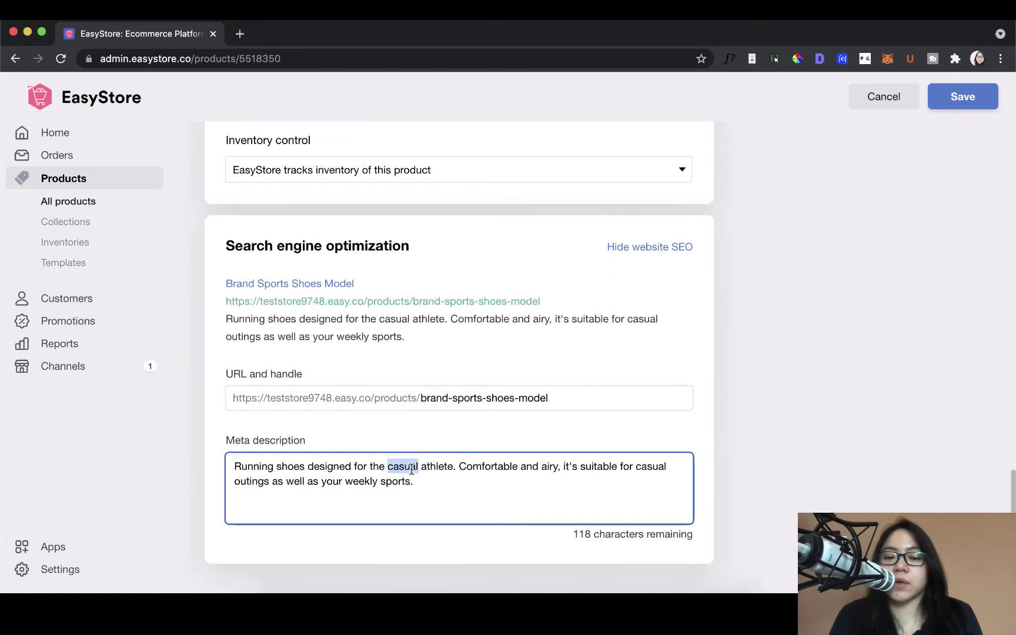
pyautogui.tripleClick(412, 467)
pyautogui.click(573, 400)
pyautogui.click(485, 481)
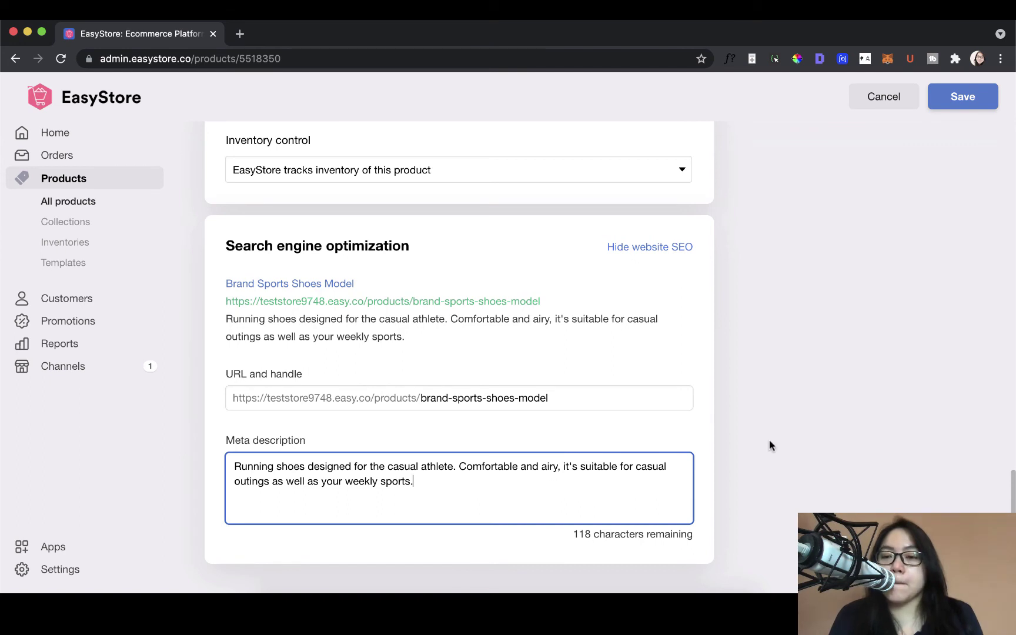
pyautogui.scroll(1, 768, 445)
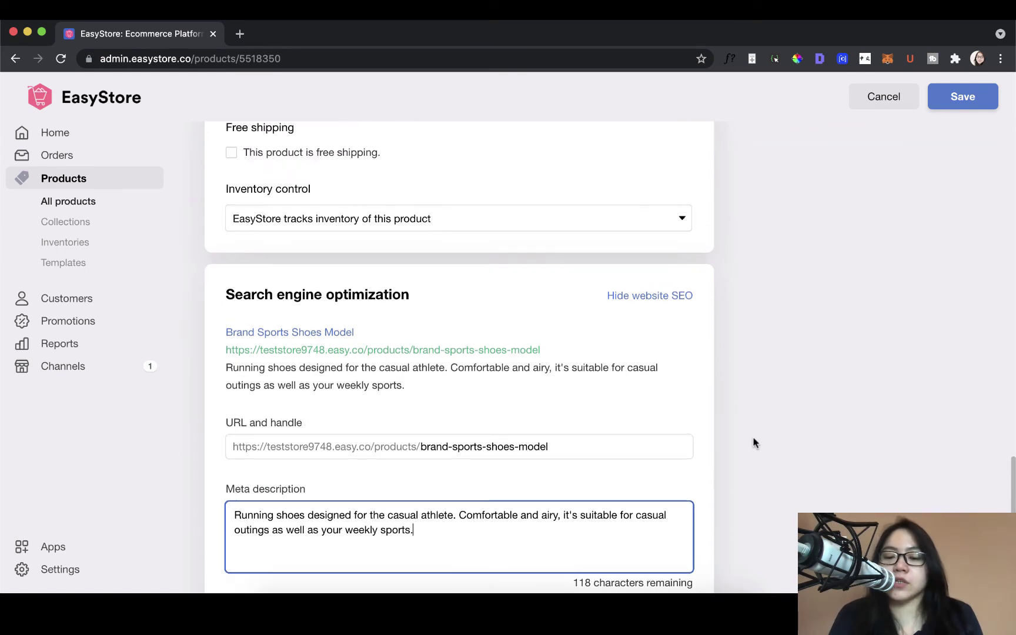
pyautogui.scroll(10, 755, 442)
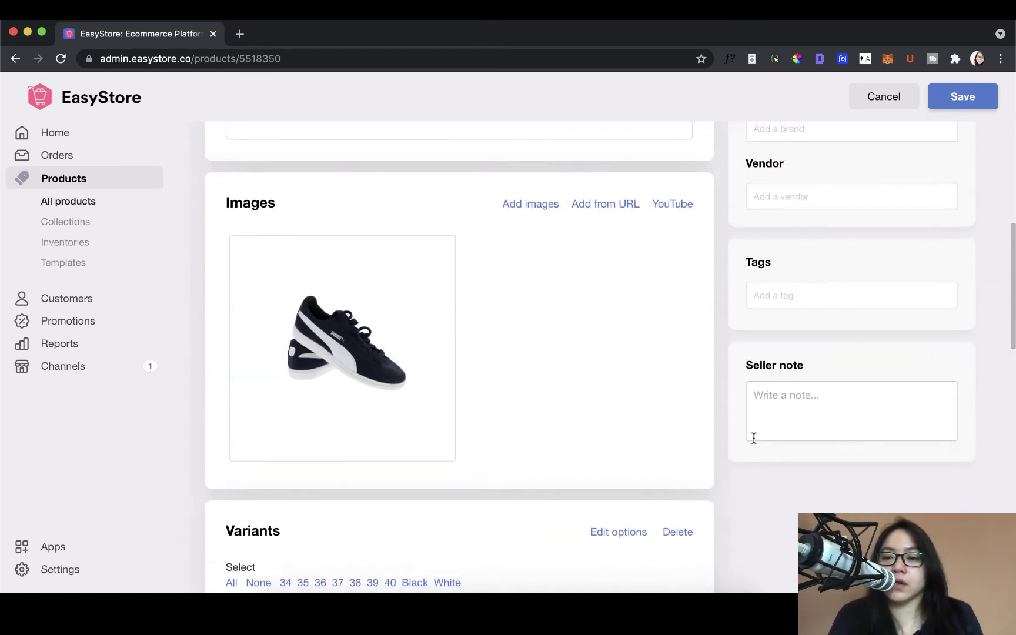
pyautogui.scroll(4, 754, 438)
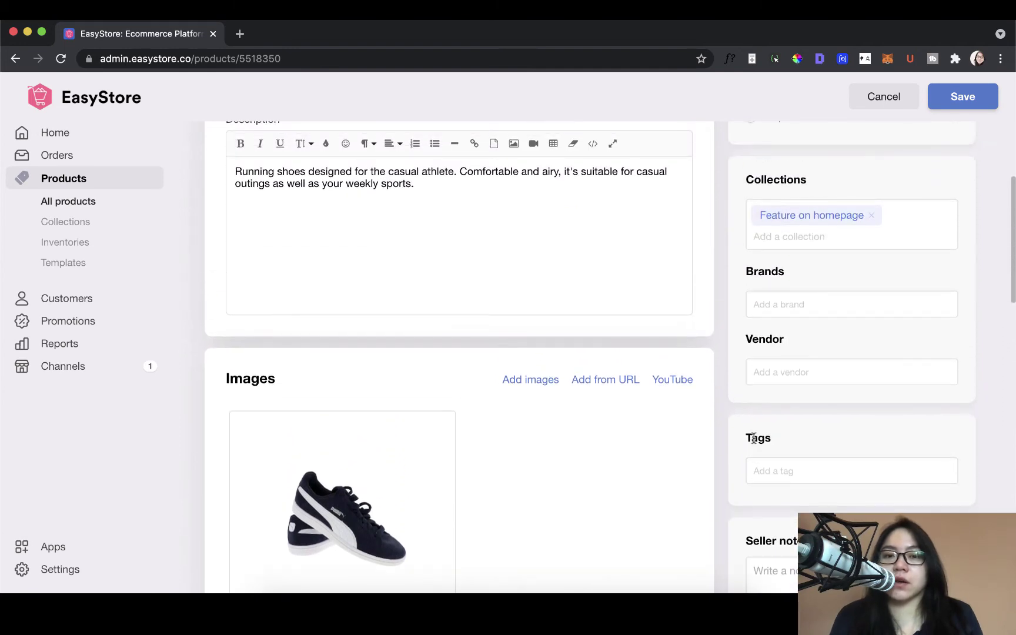
pyautogui.scroll(3, 754, 438)
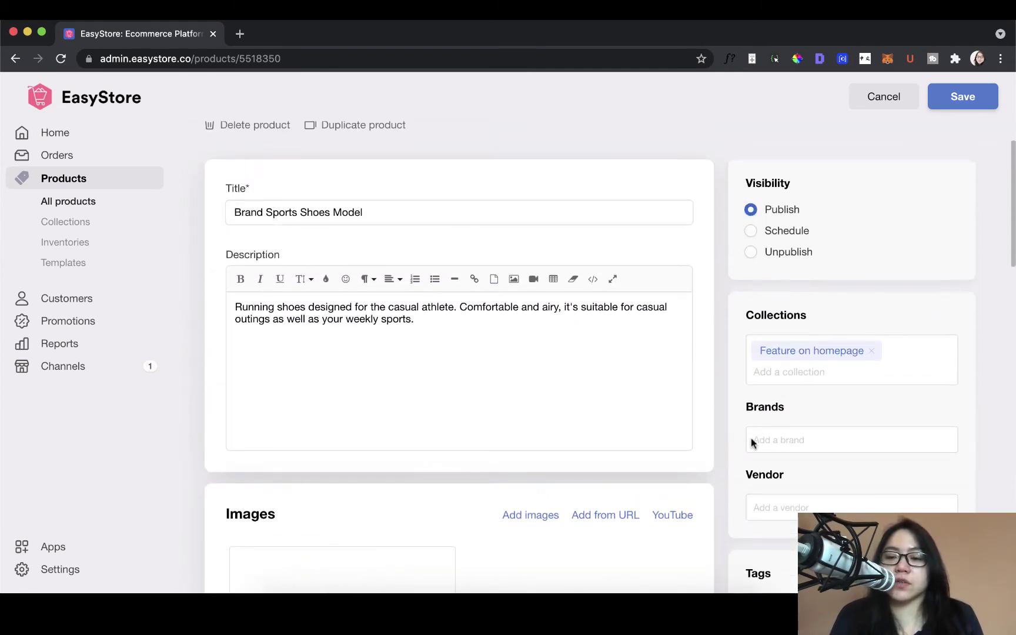
pyautogui.scroll(-1, 751, 438)
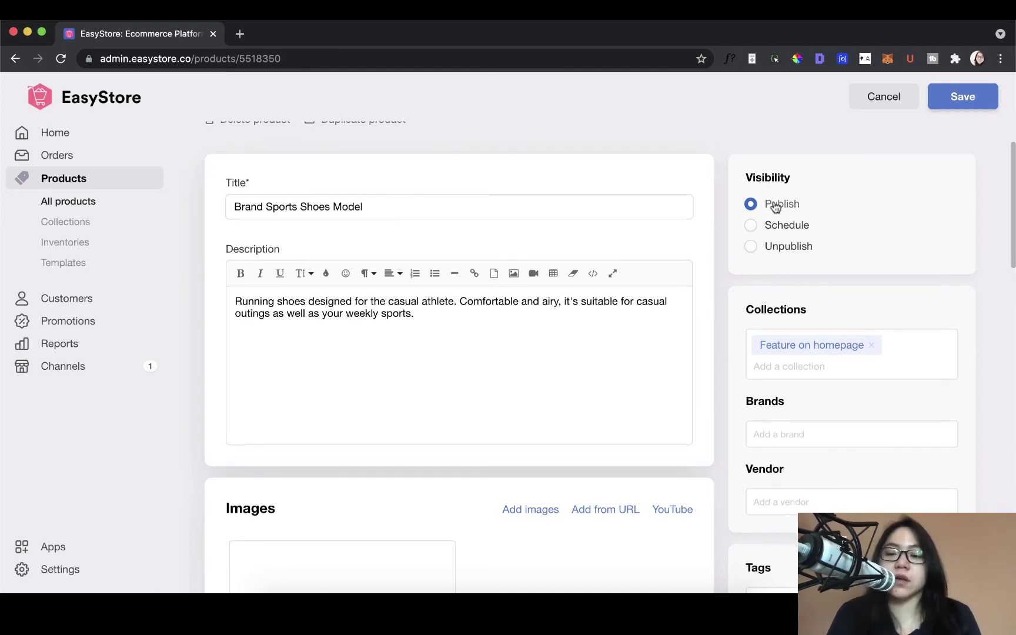
pyautogui.scroll(-1, 776, 212)
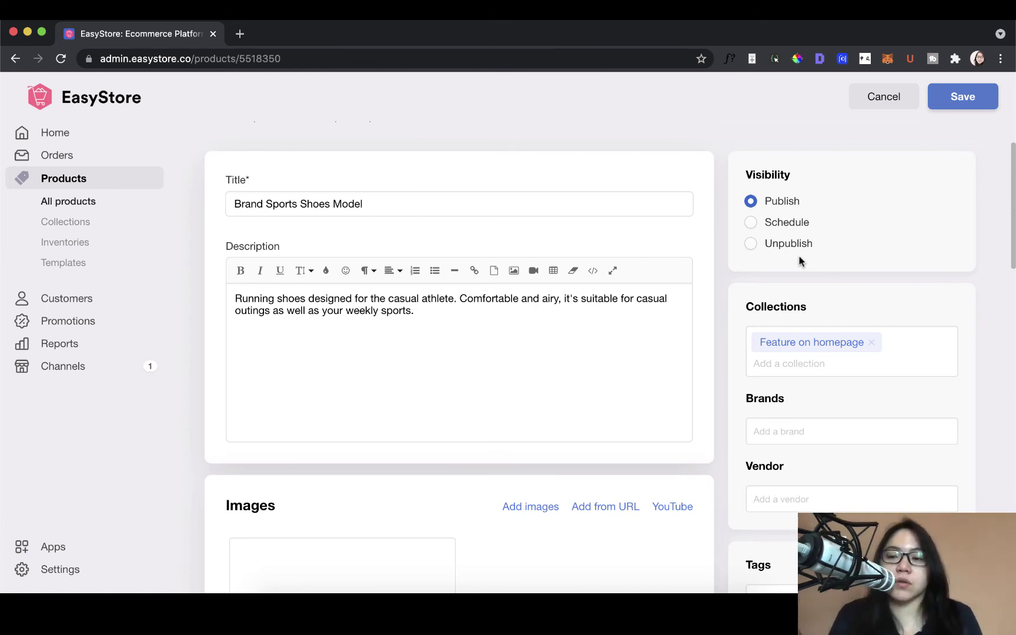
pyautogui.click(784, 221)
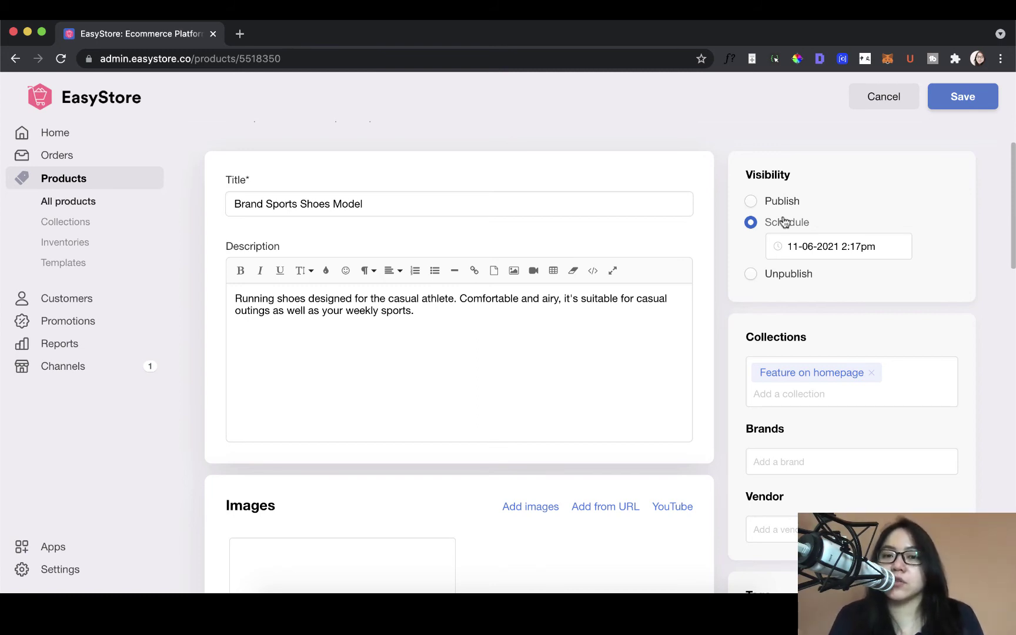
pyautogui.scroll(-1, 784, 222)
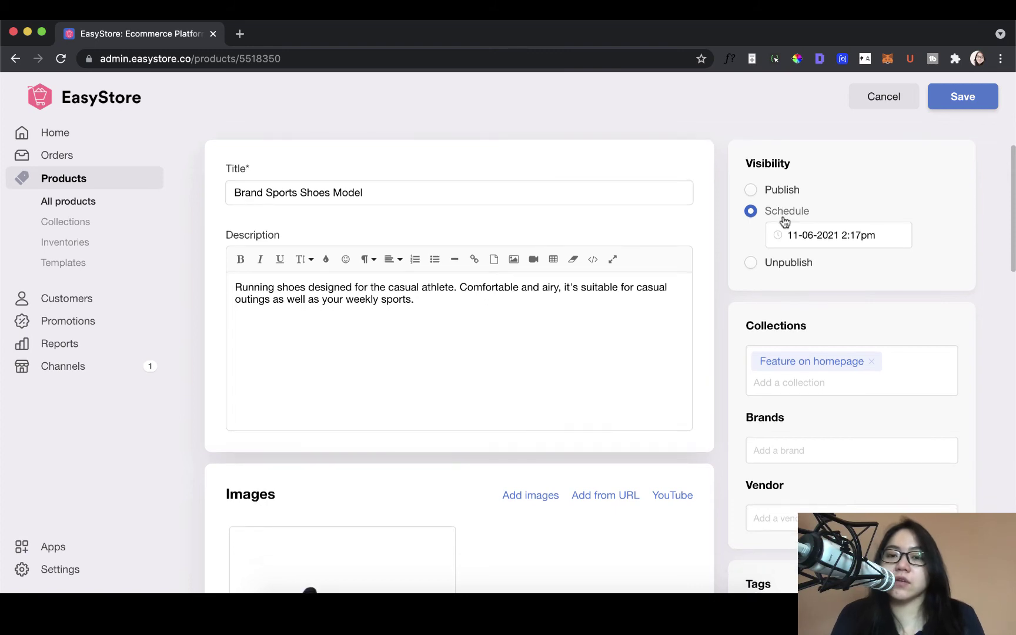
pyautogui.scroll(-2, 783, 222)
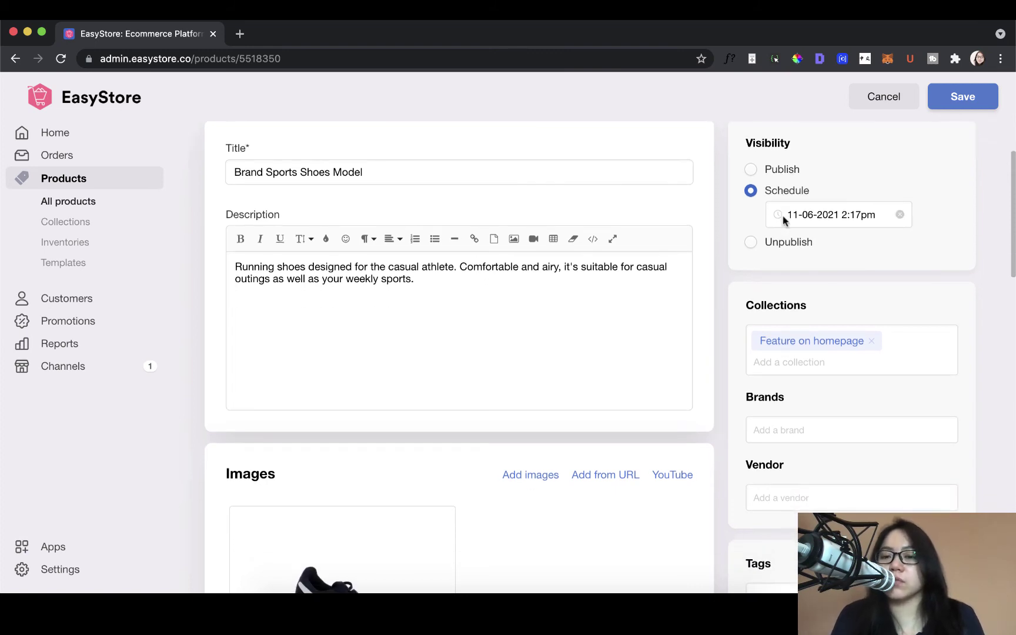
pyautogui.click(752, 243)
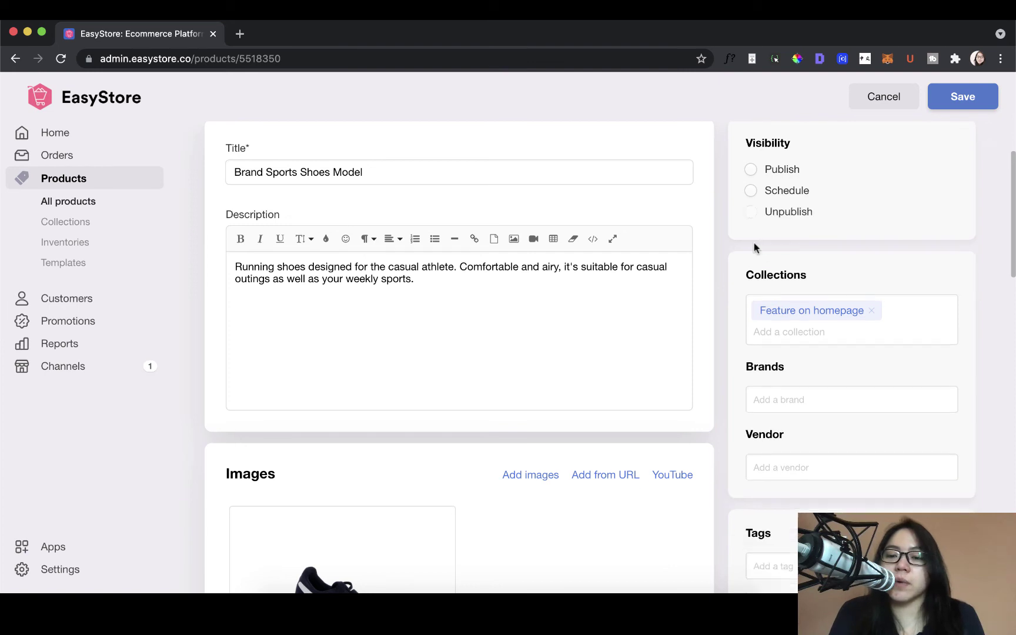
pyautogui.click(752, 170)
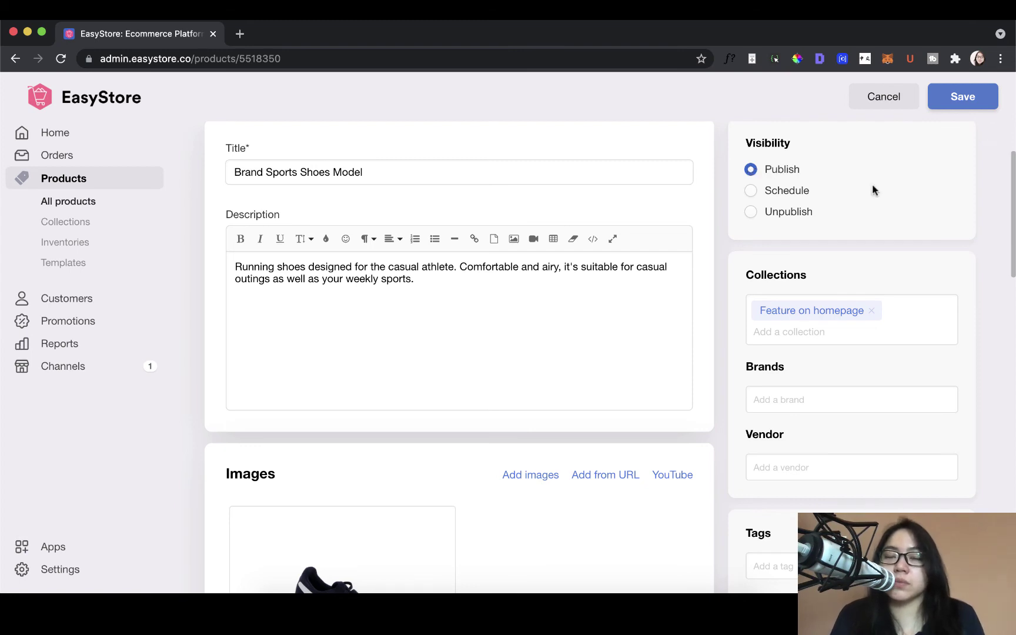
pyautogui.scroll(-2, 873, 188)
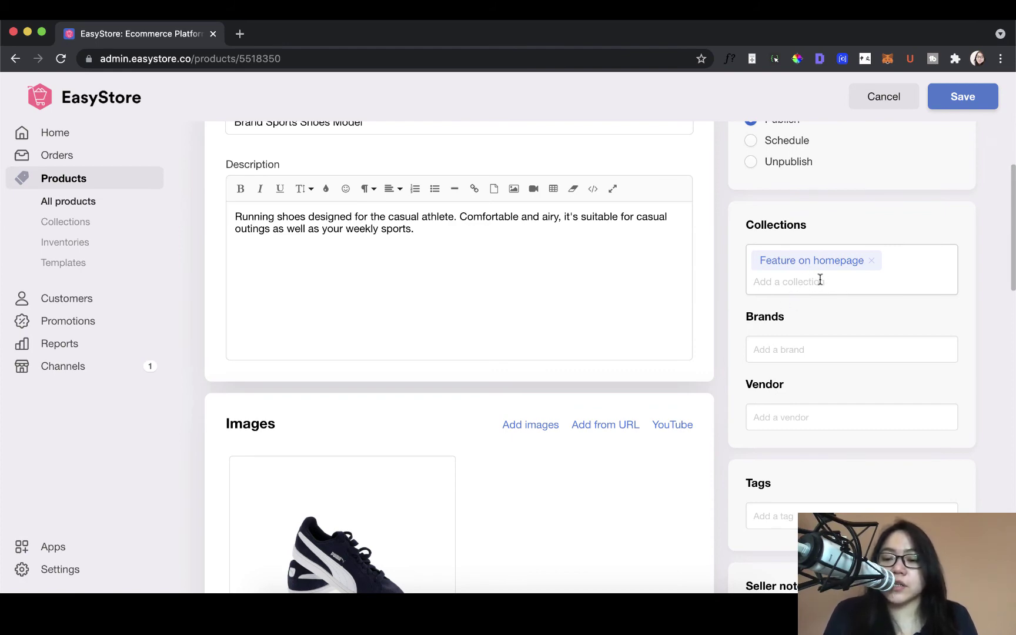
pyautogui.click(820, 281)
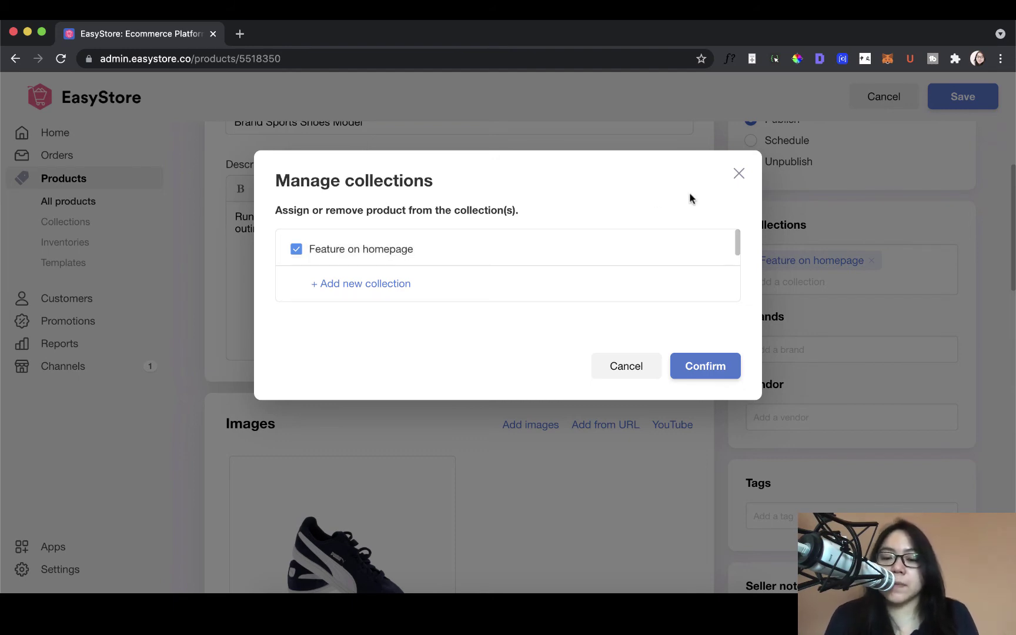
pyautogui.click(739, 173)
pyautogui.scroll(-2, 746, 262)
# Step: Choose the Brand suggestion in both the Brands field and the Vendor field
pyautogui.scroll(-1, 777, 260)
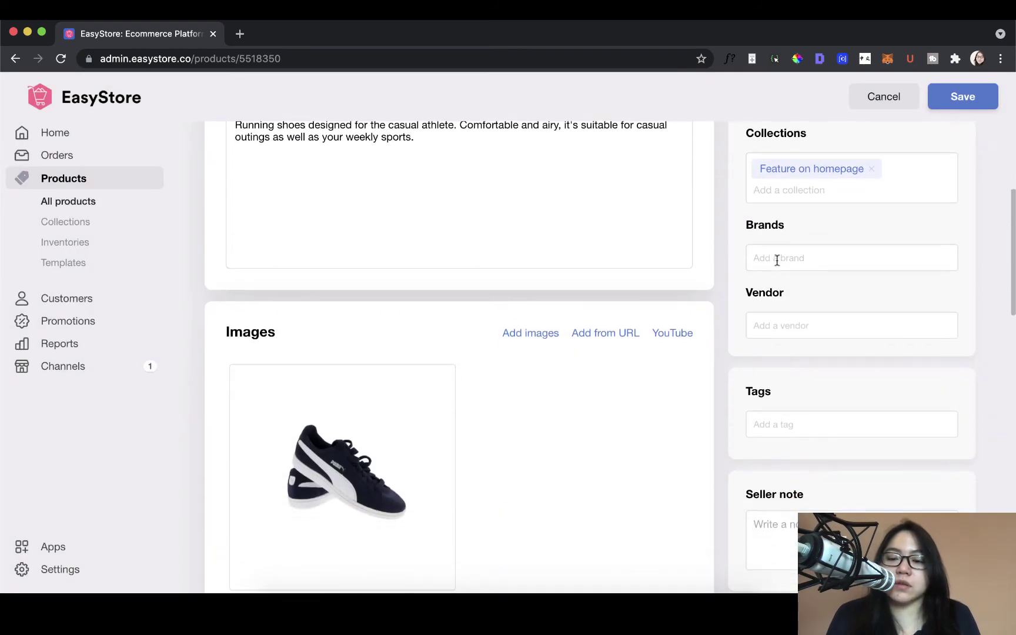
pyautogui.click(809, 257)
pyautogui.write('Brand')
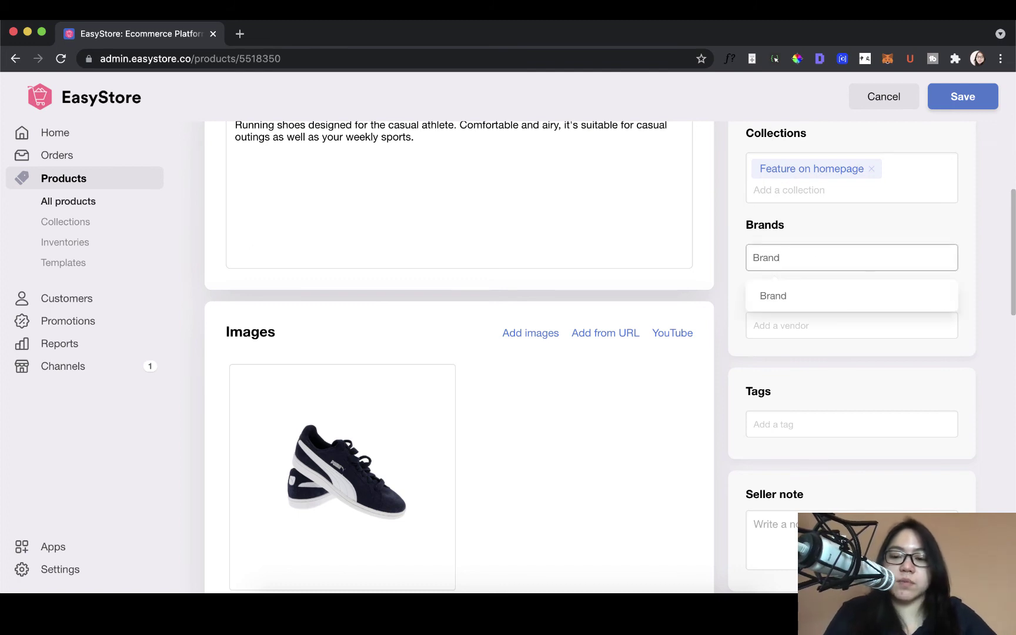
pyautogui.click(813, 292)
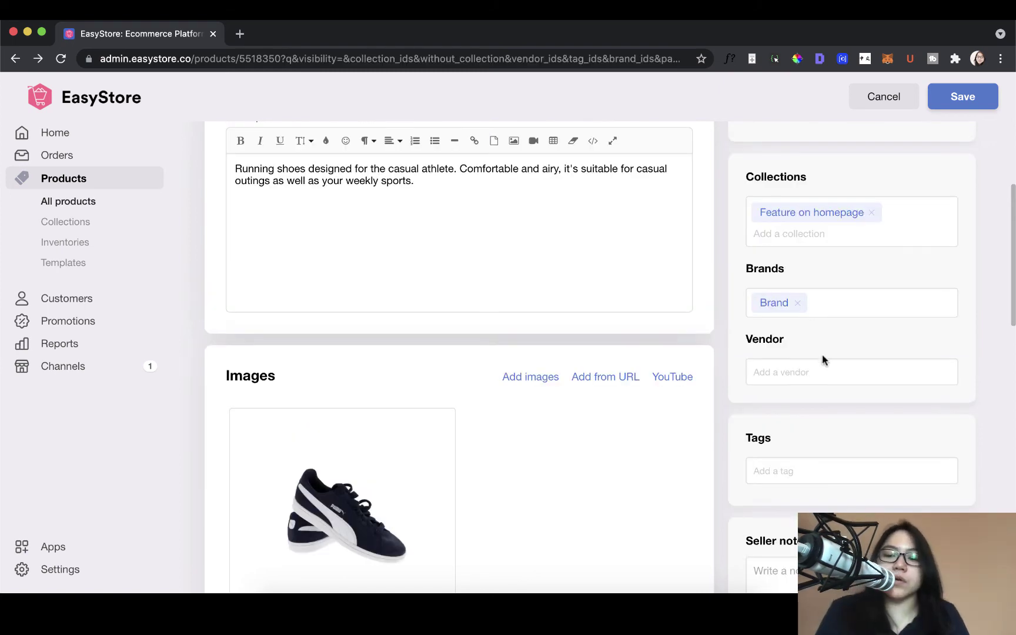
pyautogui.click(823, 363)
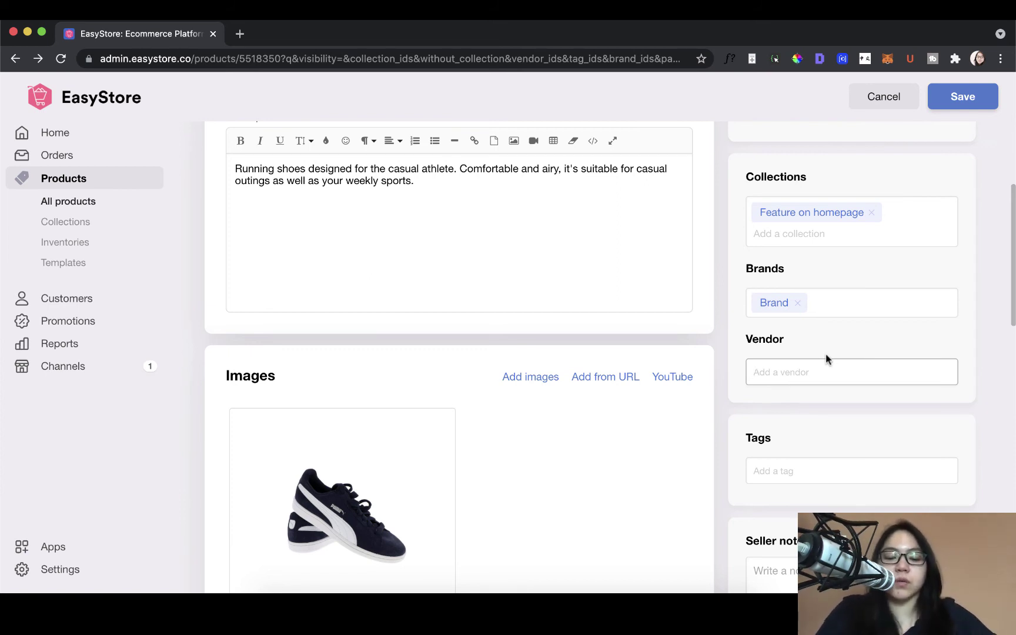
pyautogui.write('Brand')
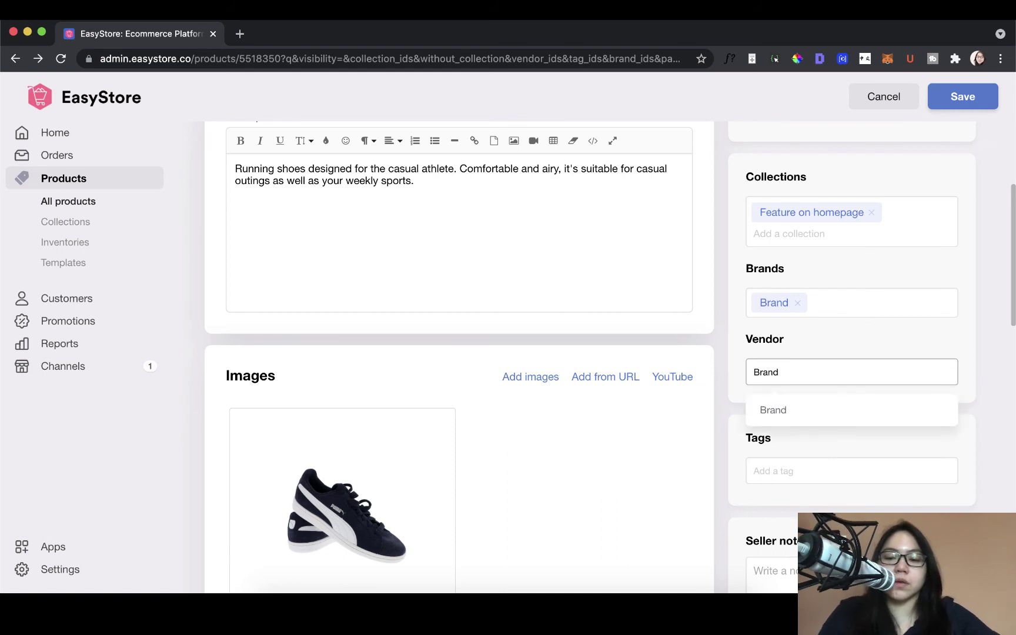
pyautogui.click(830, 402)
pyautogui.scroll(-2, 830, 397)
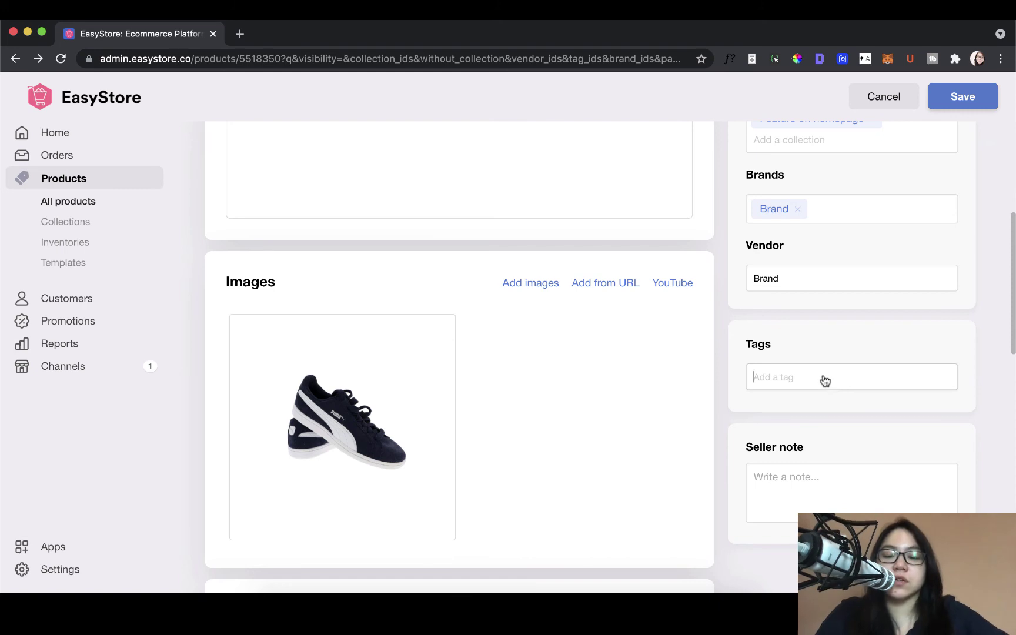
# Step: Tag the product New, Under RM200 and Brand, removing the mistaken Under200 tag
pyautogui.click(823, 379)
pyautogui.write('New')
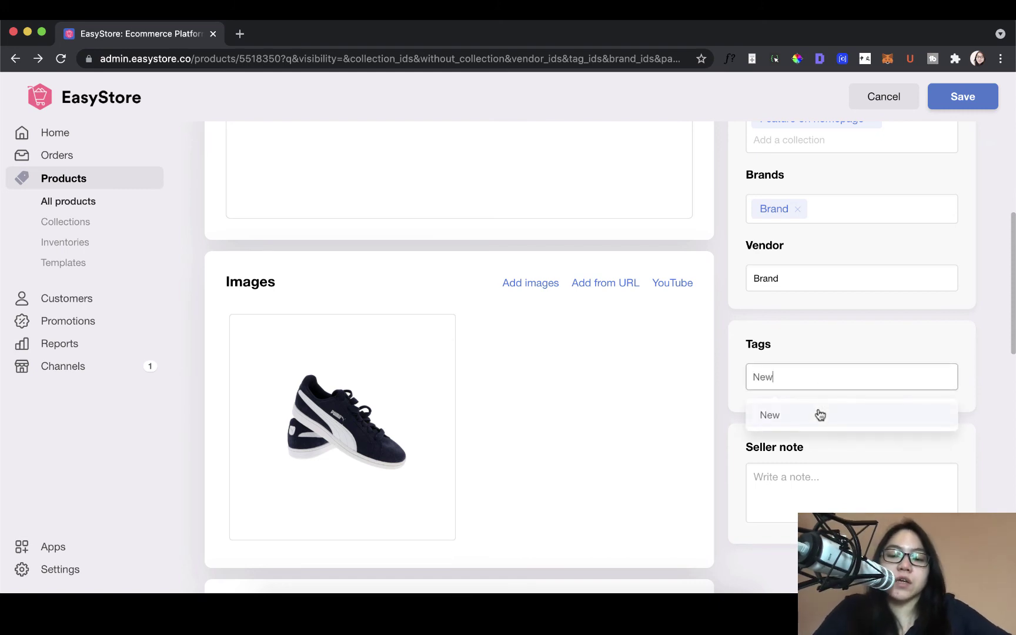
pyautogui.click(817, 416)
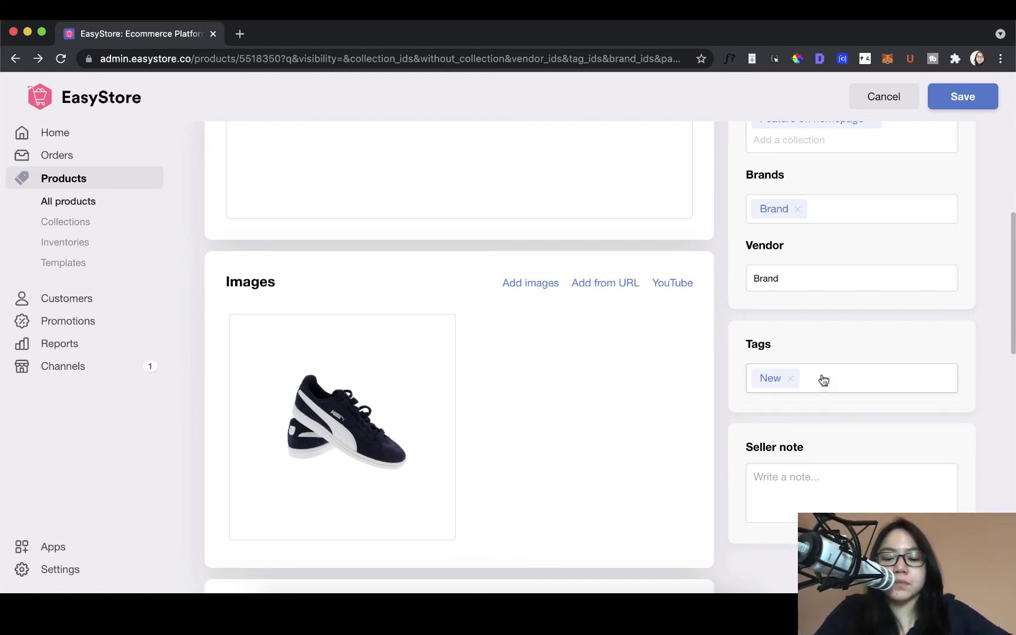
pyautogui.write('Under200')
pyautogui.click(826, 414)
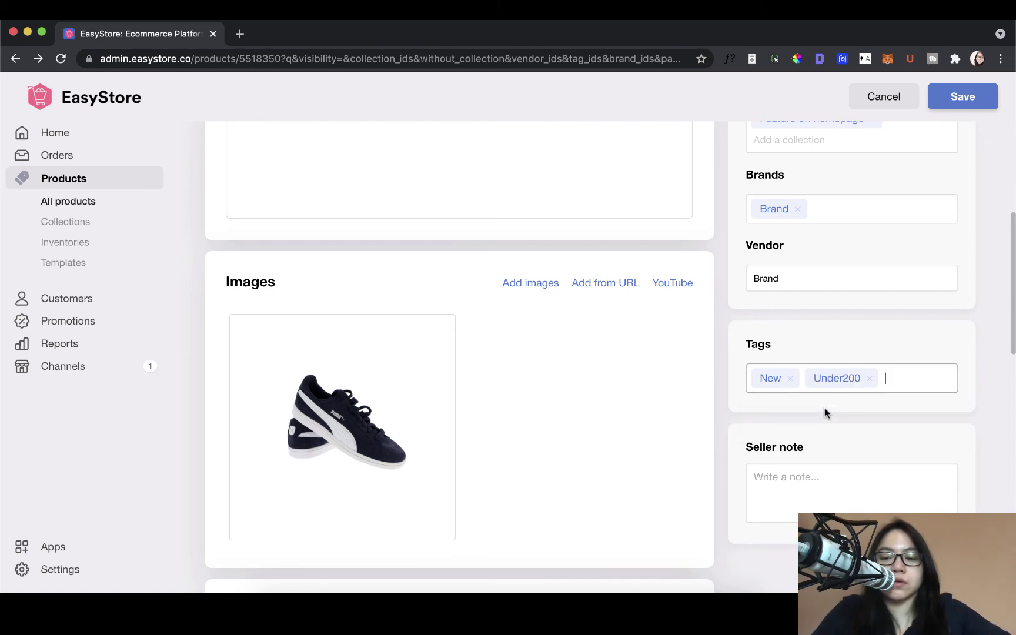
pyautogui.click(870, 380)
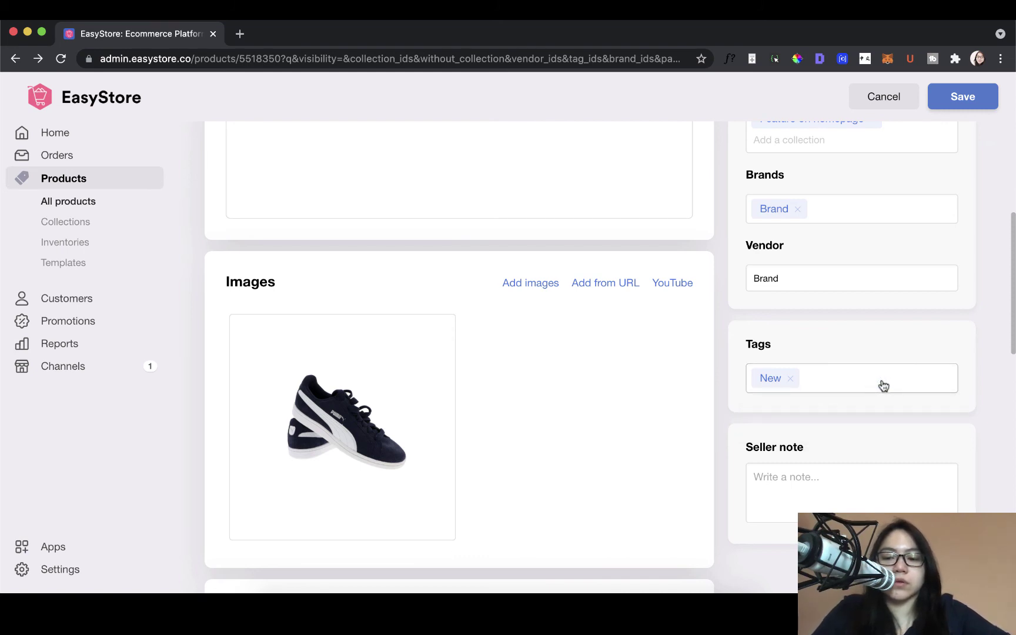
pyautogui.click(840, 383)
pyautogui.write('UnderR')
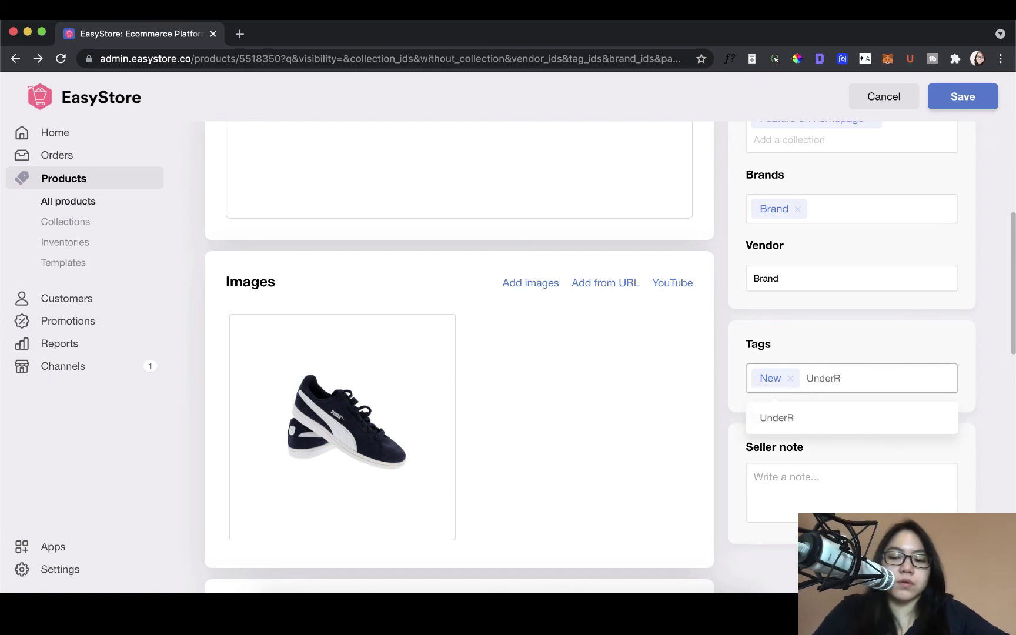
pyautogui.press('BackSpace')
pyautogui.write('RM20')
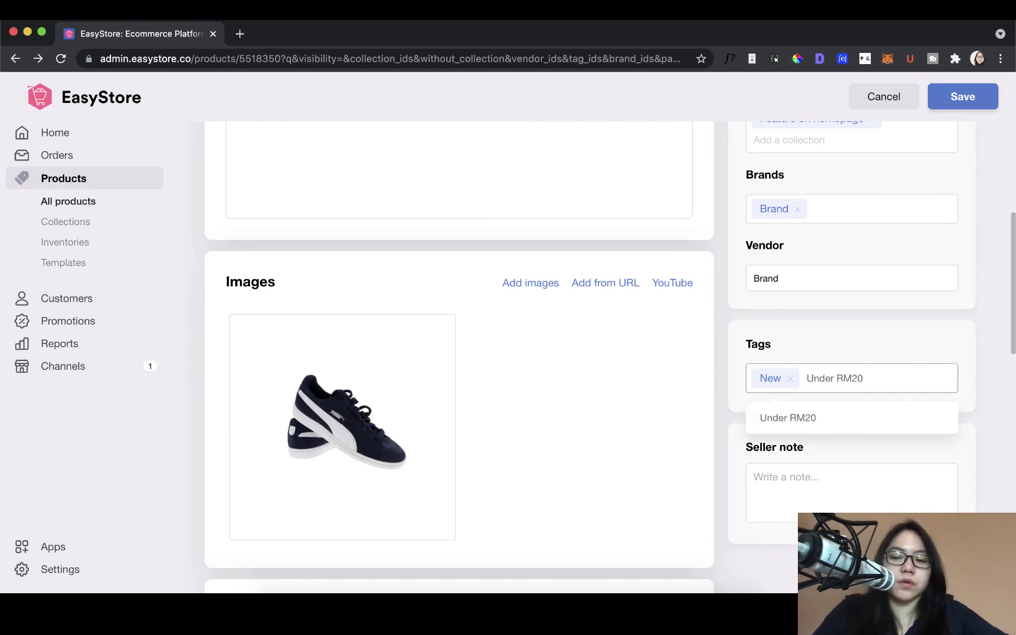
pyautogui.write('0')
pyautogui.click(801, 437)
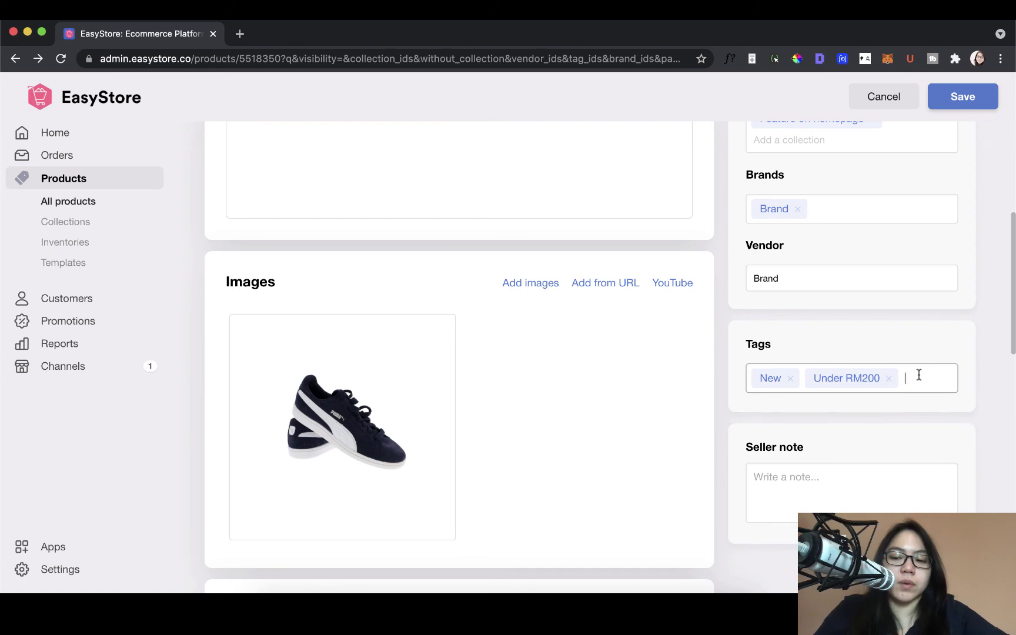
pyautogui.write('Brand')
pyautogui.click(899, 436)
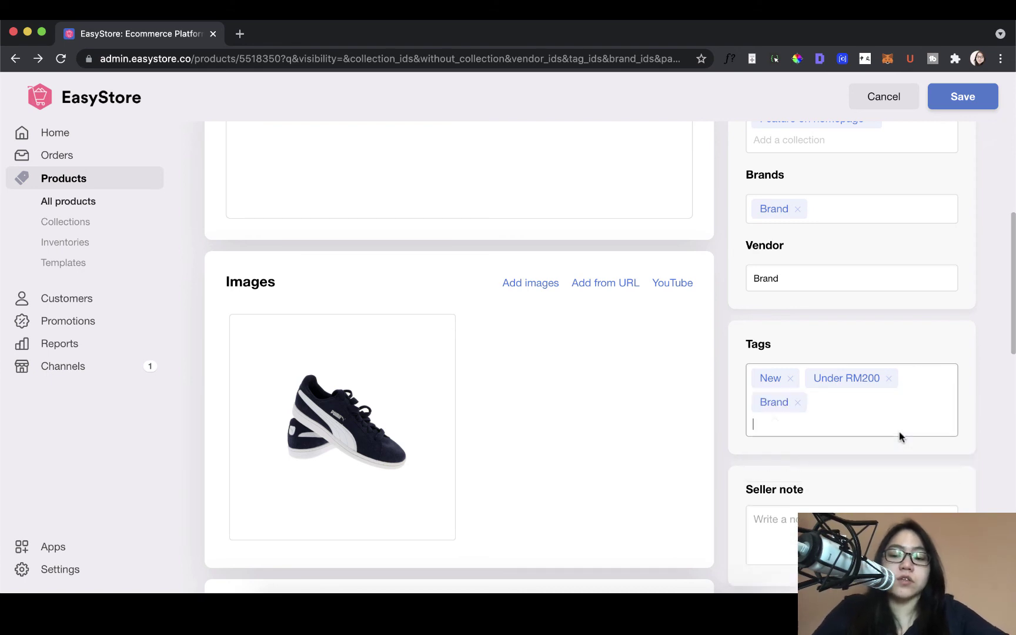
pyautogui.click(976, 297)
# Step: Start the seller note 'This product comes with special packaging.'
pyautogui.scroll(-1, 974, 297)
pyautogui.scroll(-1, 974, 298)
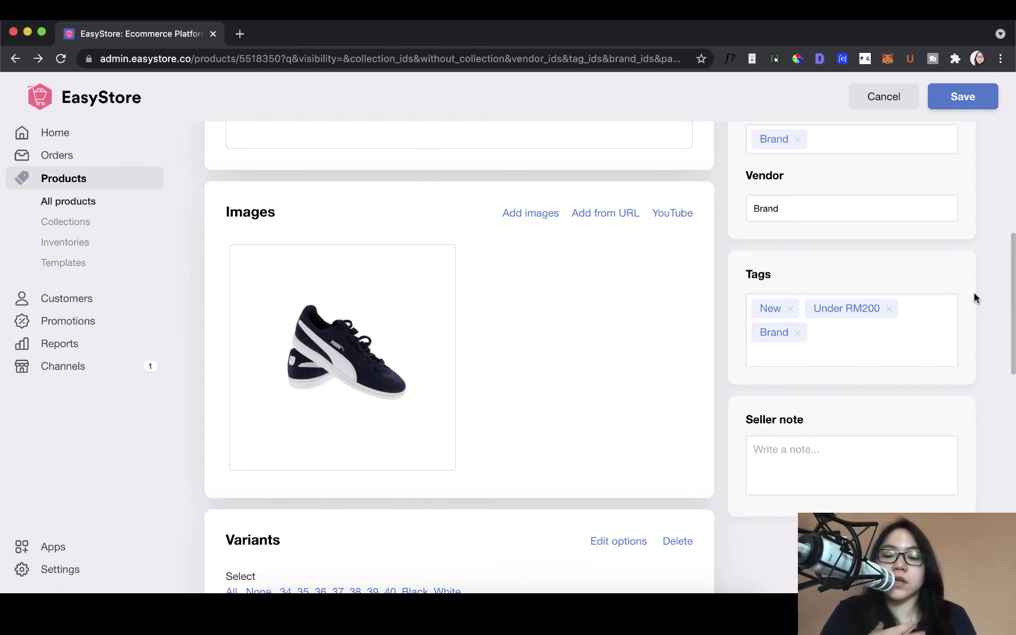
pyautogui.scroll(-2, 973, 296)
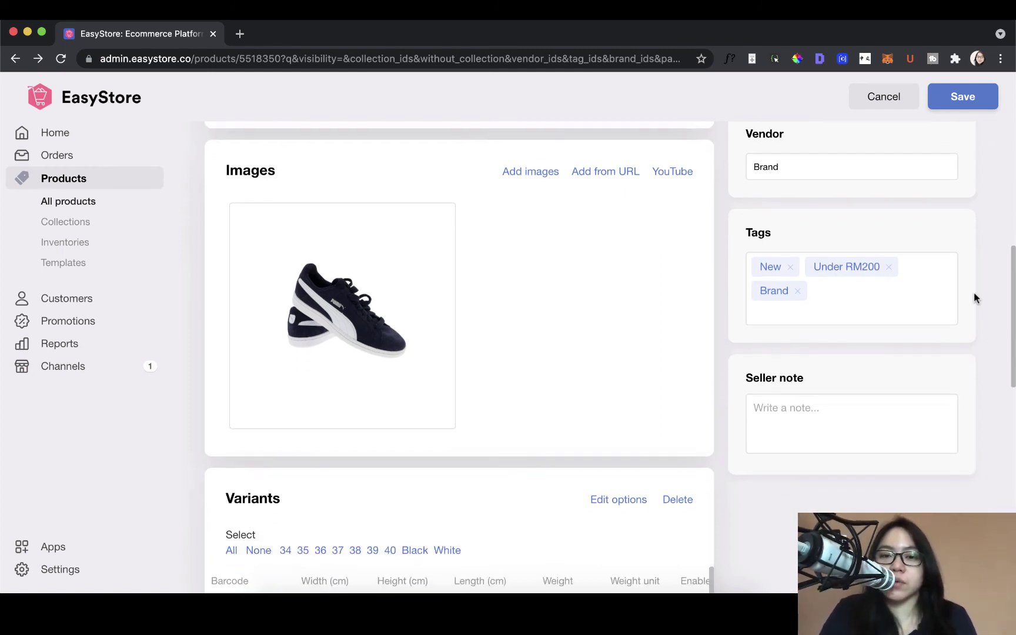
pyautogui.click(861, 425)
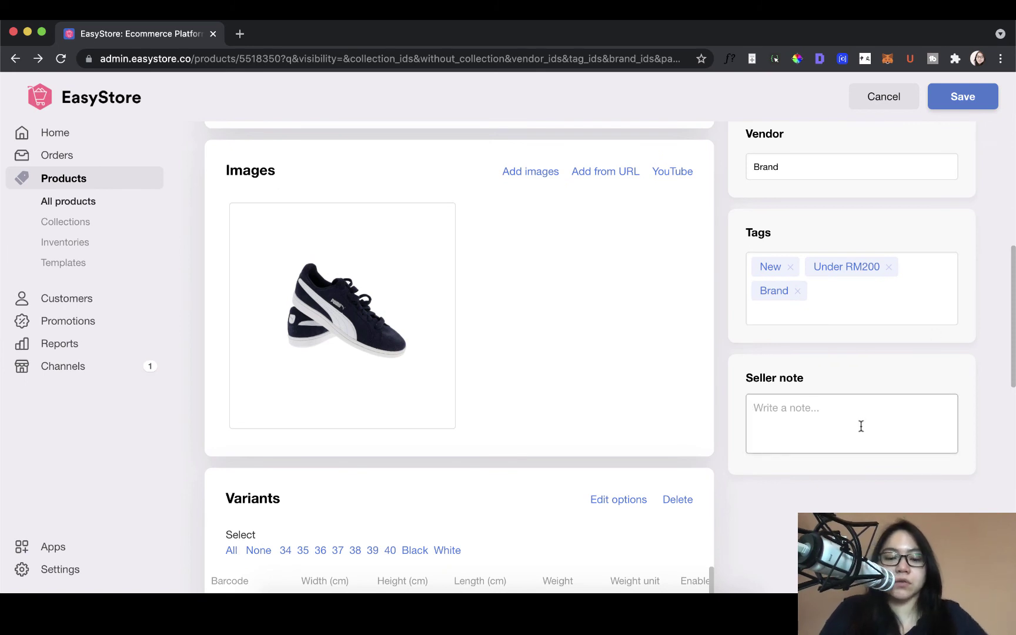
pyautogui.write('This ')
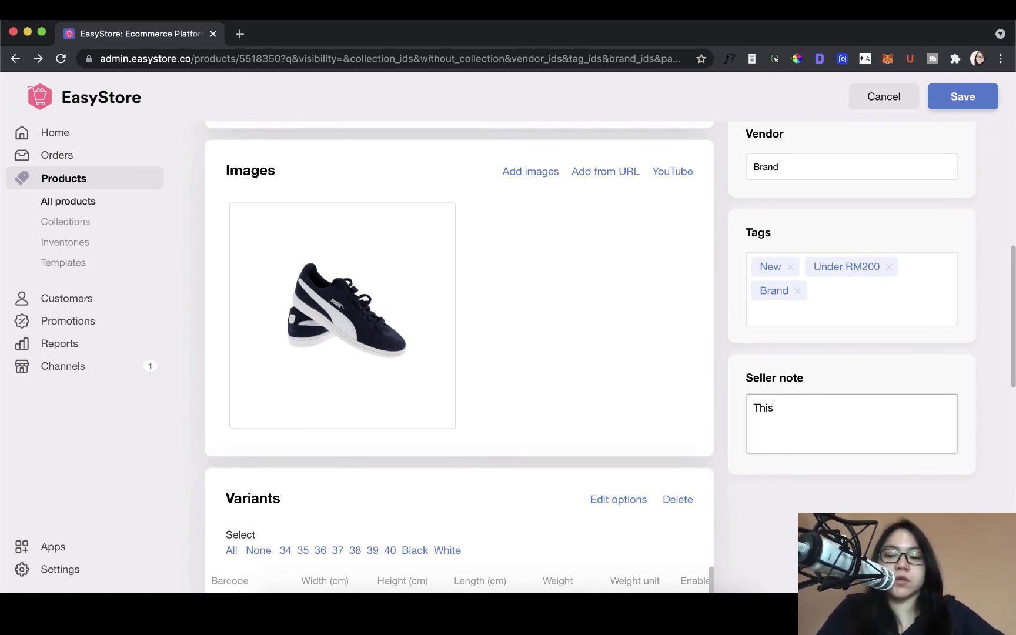
pyautogui.write('product comes w')
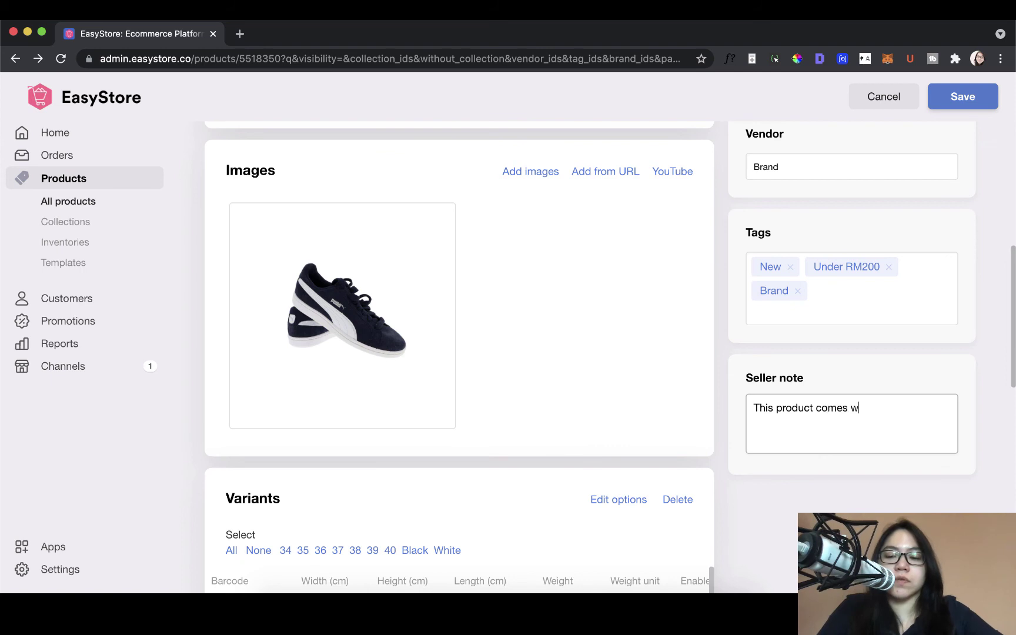
pyautogui.write('ith special packagag')
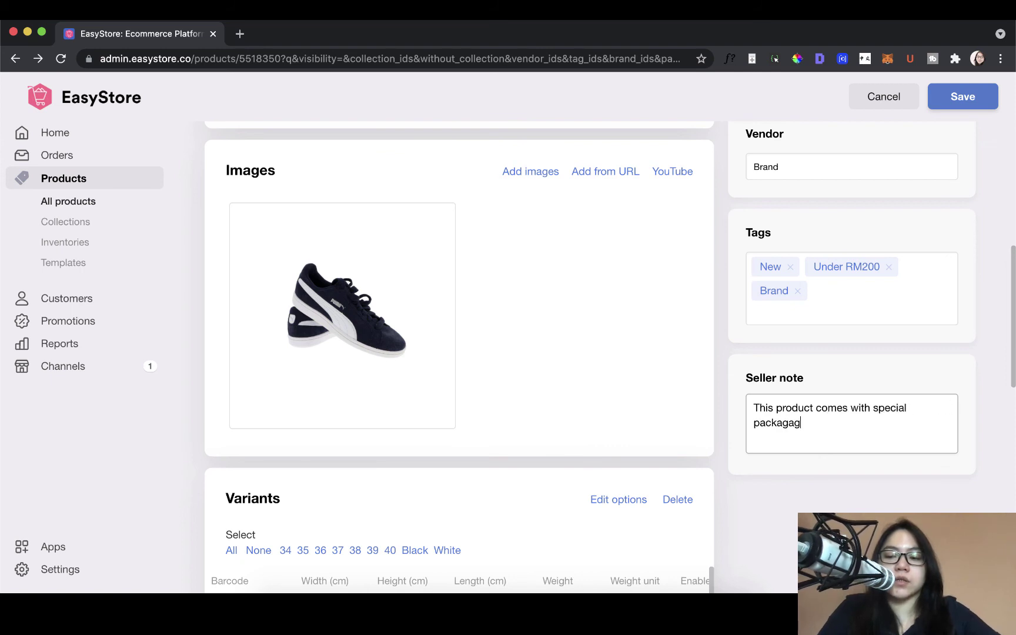
pyautogui.scroll(-10, 603, 307)
# Step: Save the Brand Sports Shoes Model edits and scroll through its updated summary page
pyautogui.hscroll(3, 603, 308)
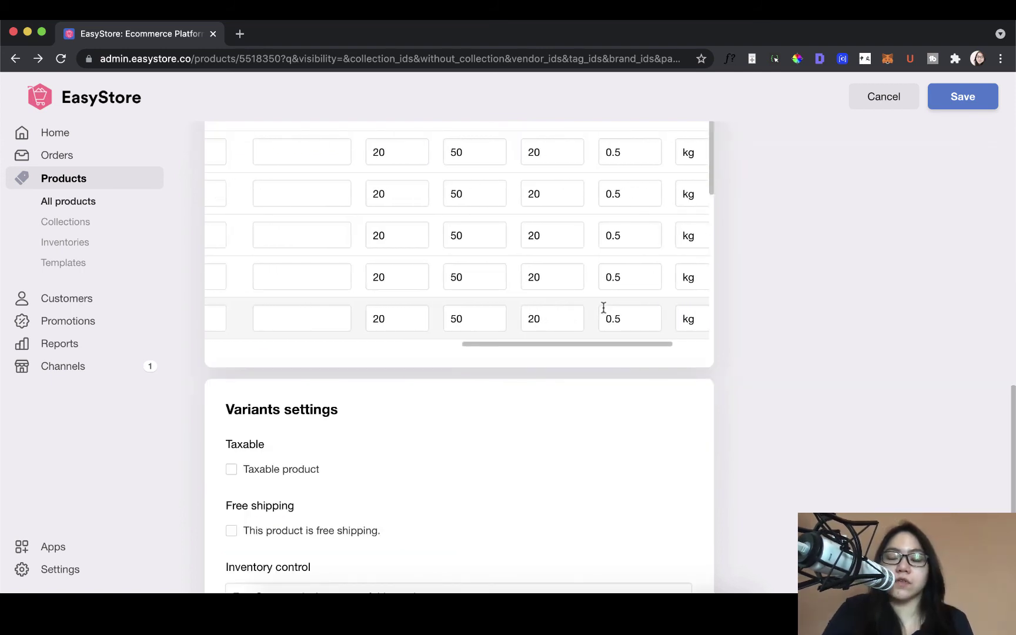
pyautogui.click(952, 110)
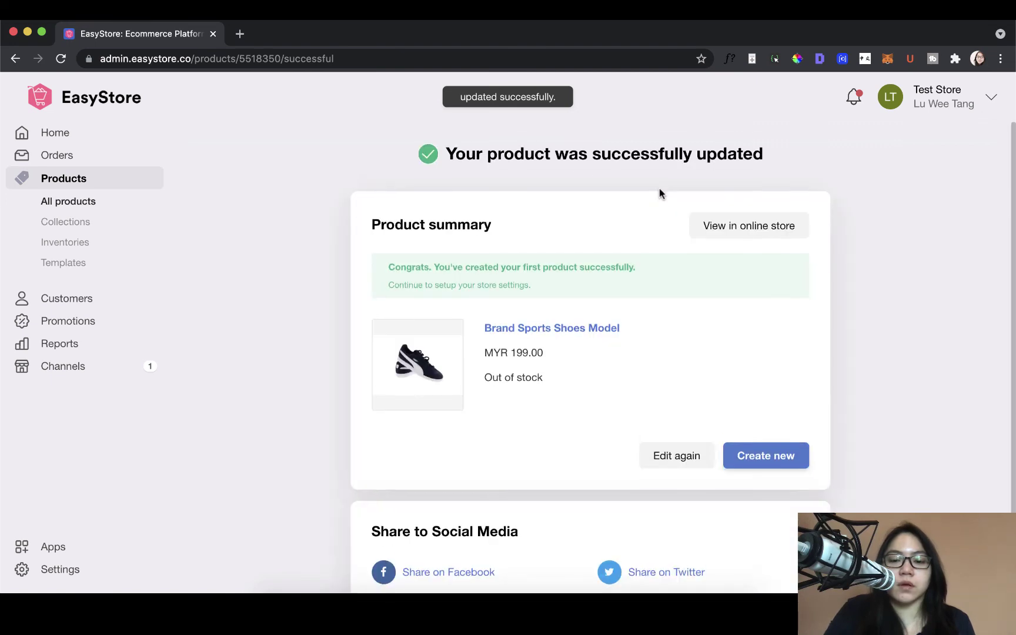
pyautogui.scroll(-3, 659, 188)
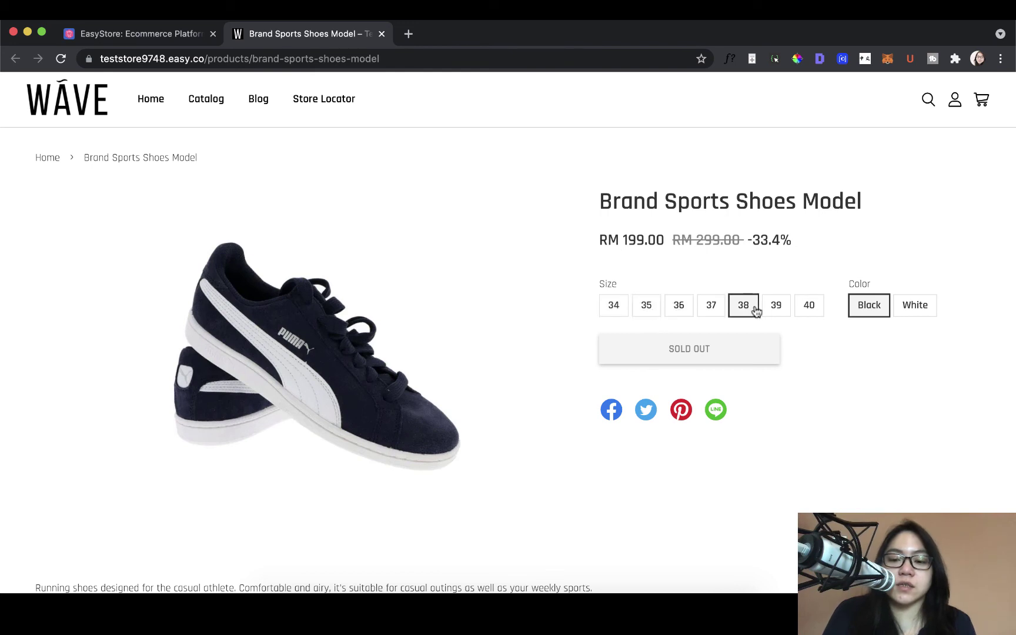
# Step: Select size 39 and the White colour on the storefront product page
pyautogui.click(784, 312)
pyautogui.click(914, 310)
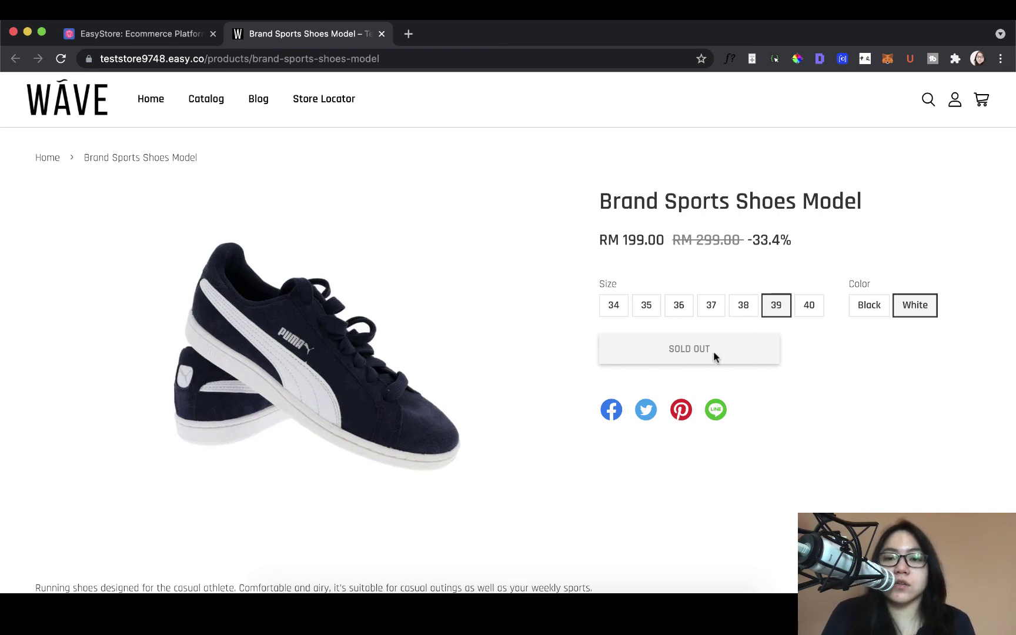
# Step: Reopen the product for editing and keep inventory tracking turned on
pyautogui.click(166, 38)
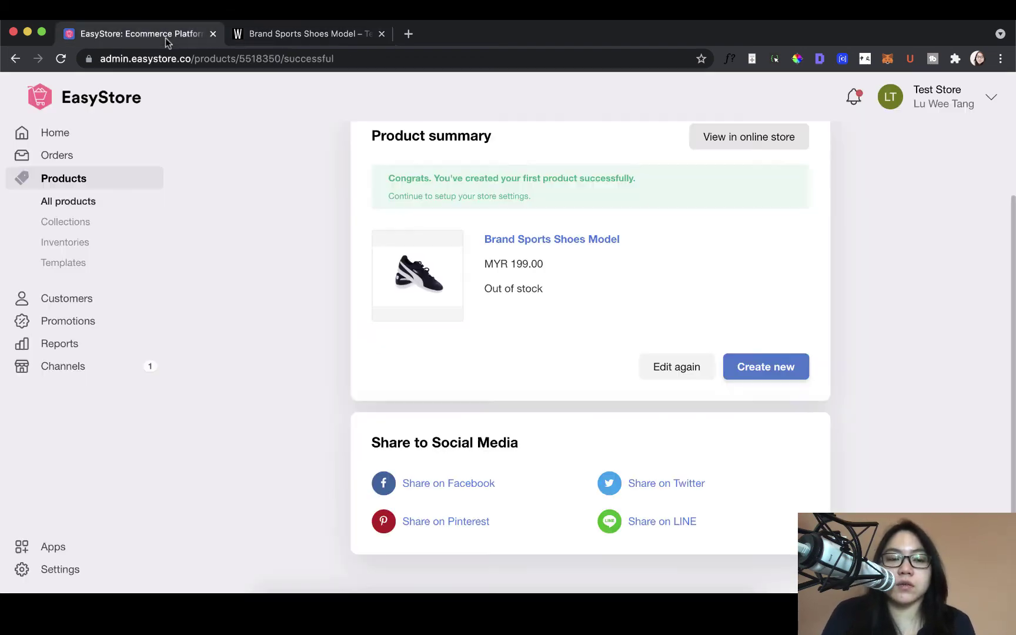
pyautogui.click(657, 364)
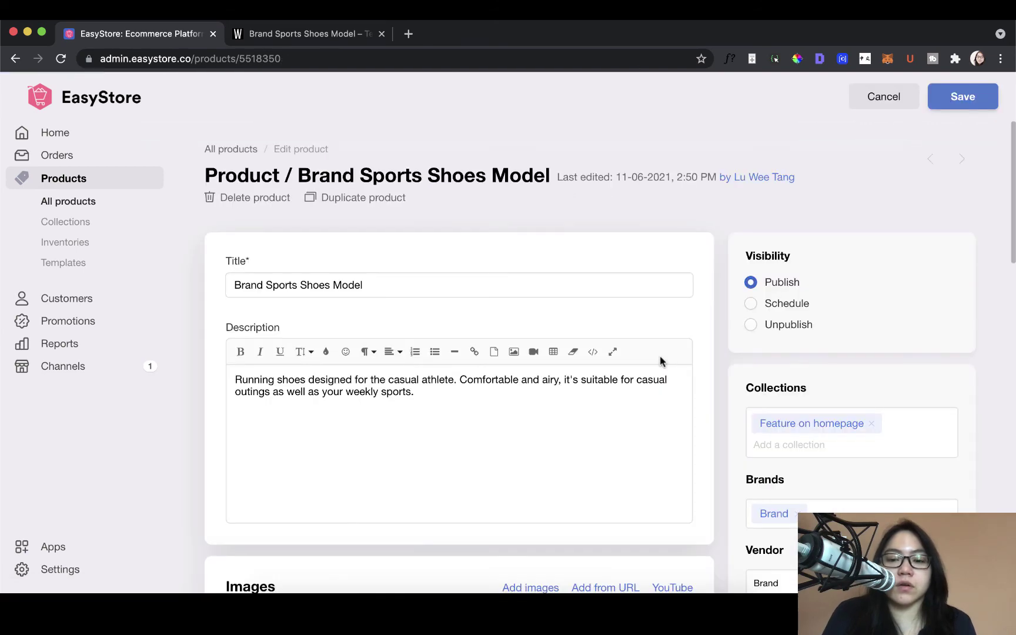
pyautogui.scroll(-1, 693, 360)
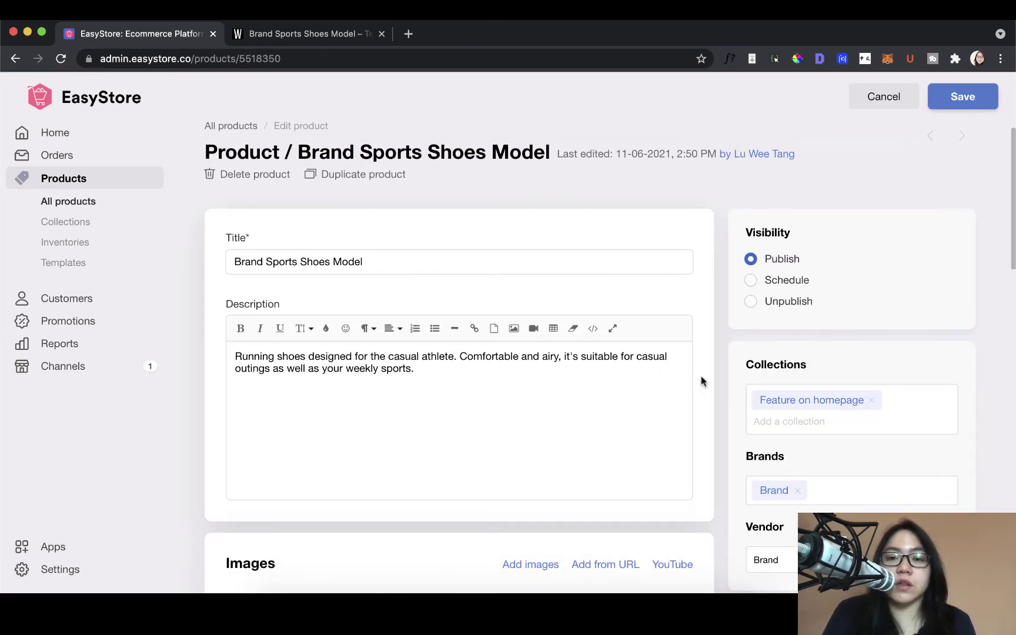
pyautogui.scroll(-10, 701, 379)
pyautogui.scroll(-9, 701, 377)
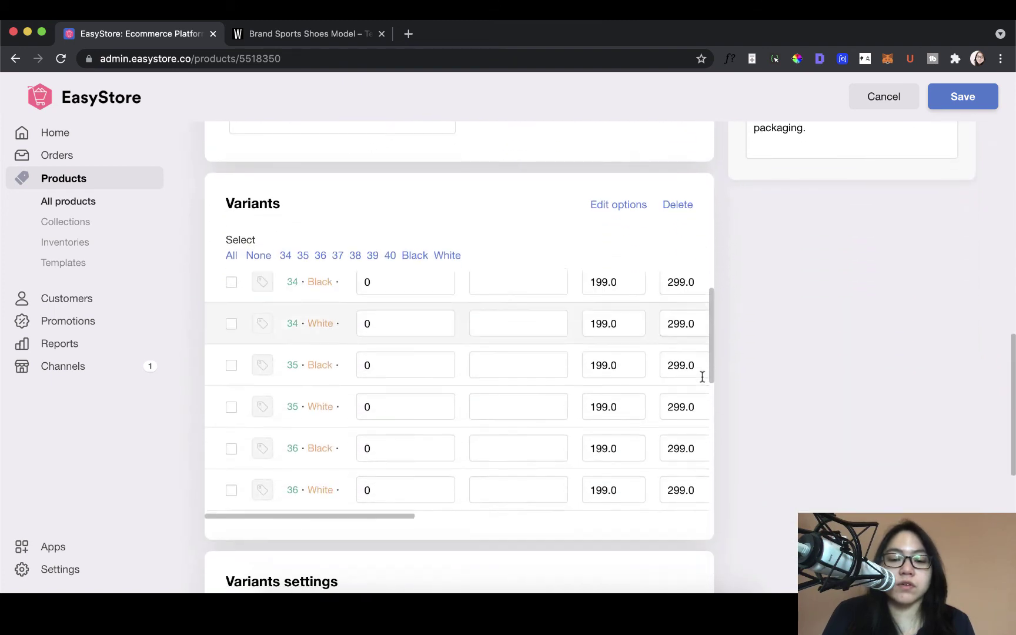
pyautogui.scroll(-2, 724, 382)
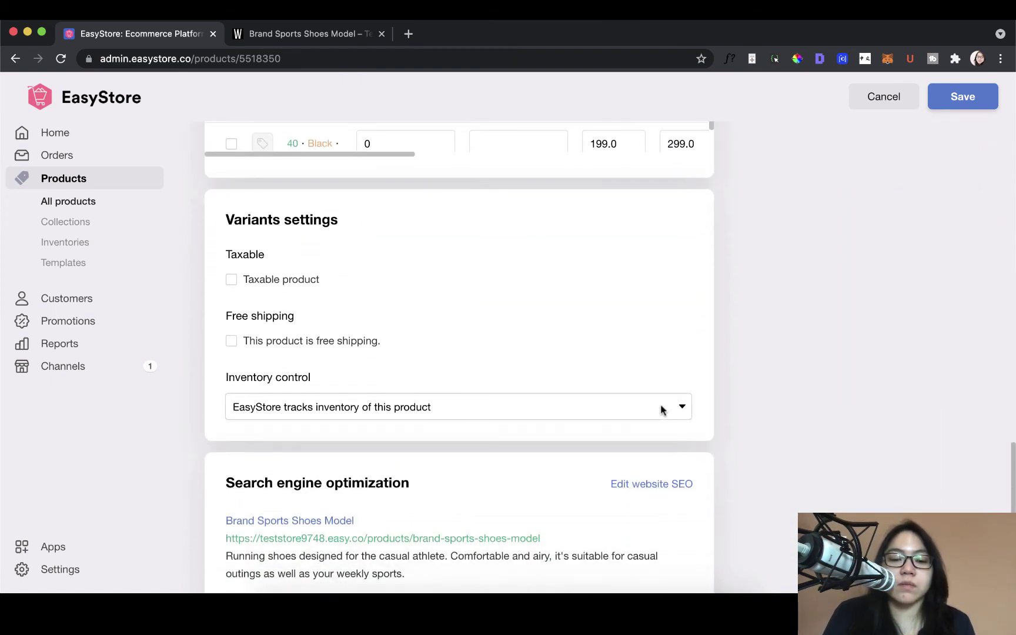
pyautogui.click(662, 407)
pyautogui.click(661, 407)
pyautogui.scroll(5, 685, 385)
pyautogui.scroll(3, 759, 377)
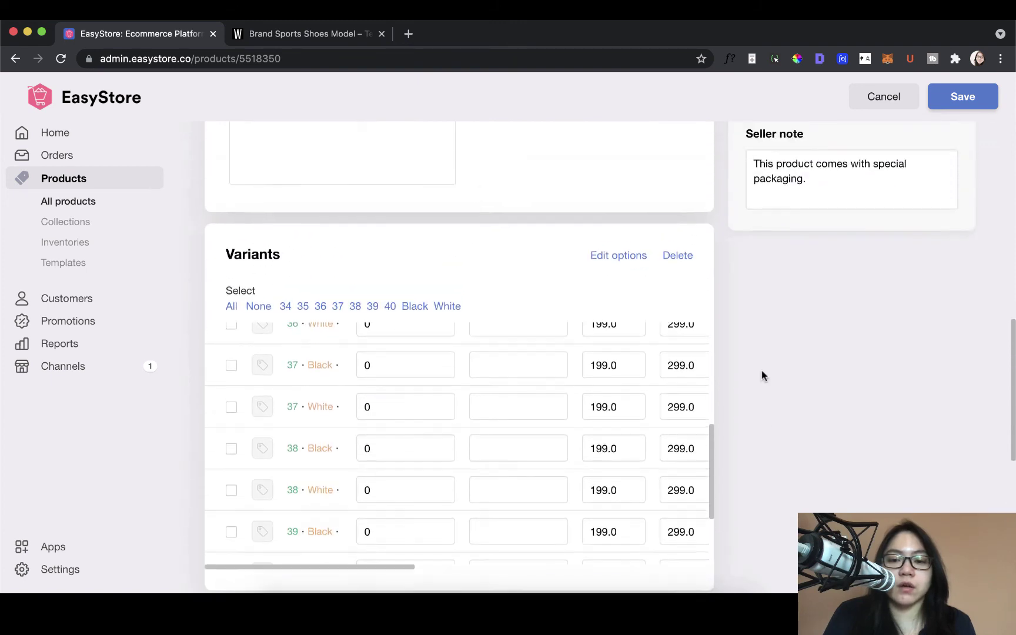
pyautogui.scroll(-2, 744, 433)
pyautogui.scroll(5, 560, 397)
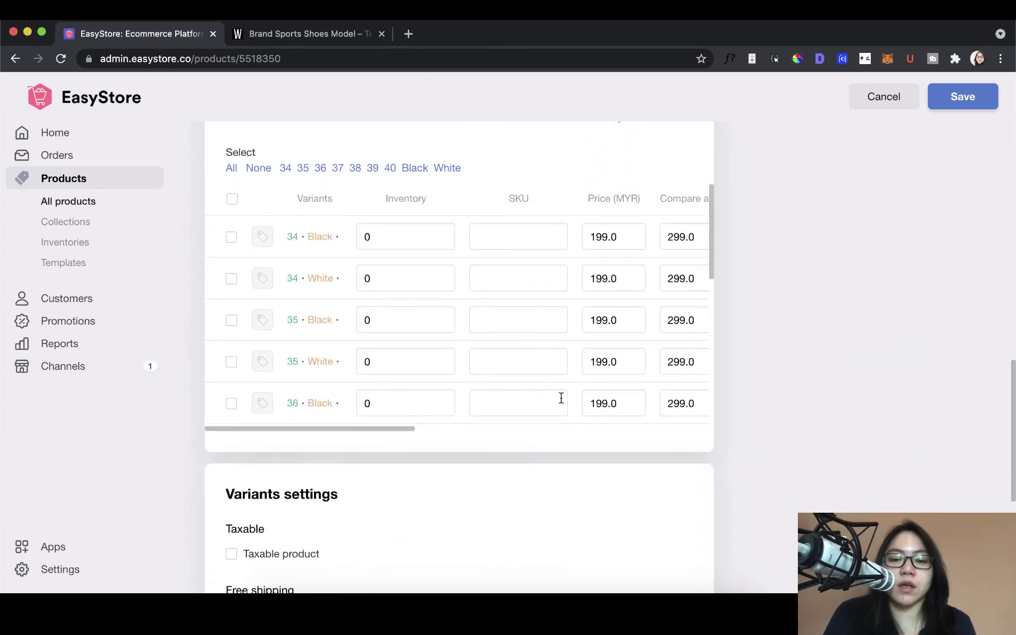
# Step: Set the inventory to 10 for variants 34 Black through 36 White
pyautogui.click(401, 233)
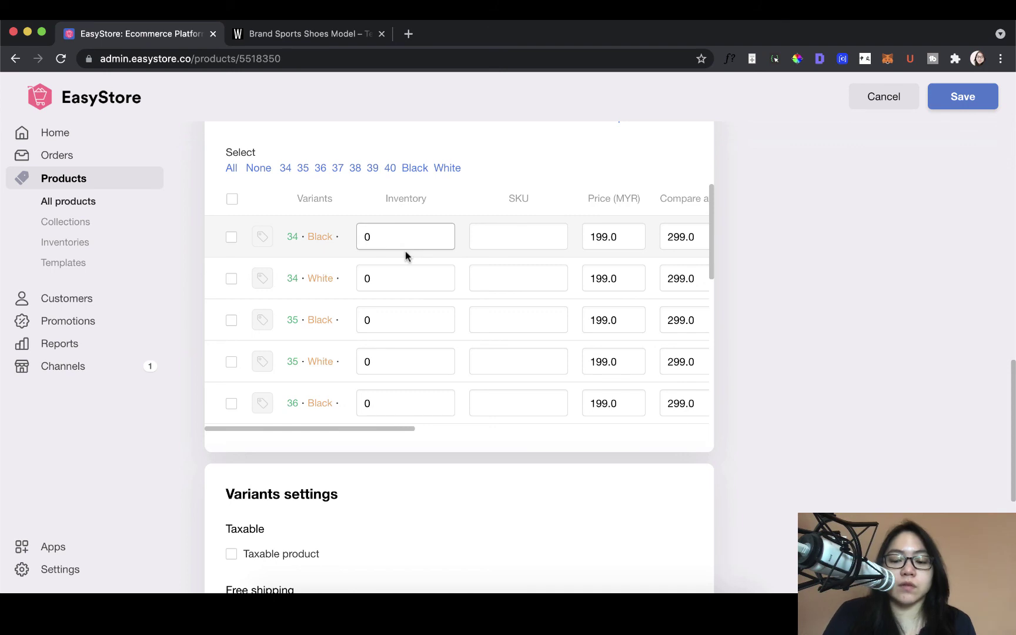
pyautogui.write('1')
pyautogui.click(365, 289)
pyautogui.write('1')
pyautogui.click(365, 315)
pyautogui.write('1')
pyautogui.scroll(-1, 364, 313)
pyautogui.click(365, 315)
pyautogui.write('1')
pyautogui.click(366, 364)
pyautogui.write('1')
pyautogui.scroll(-1, 373, 362)
pyautogui.click(380, 345)
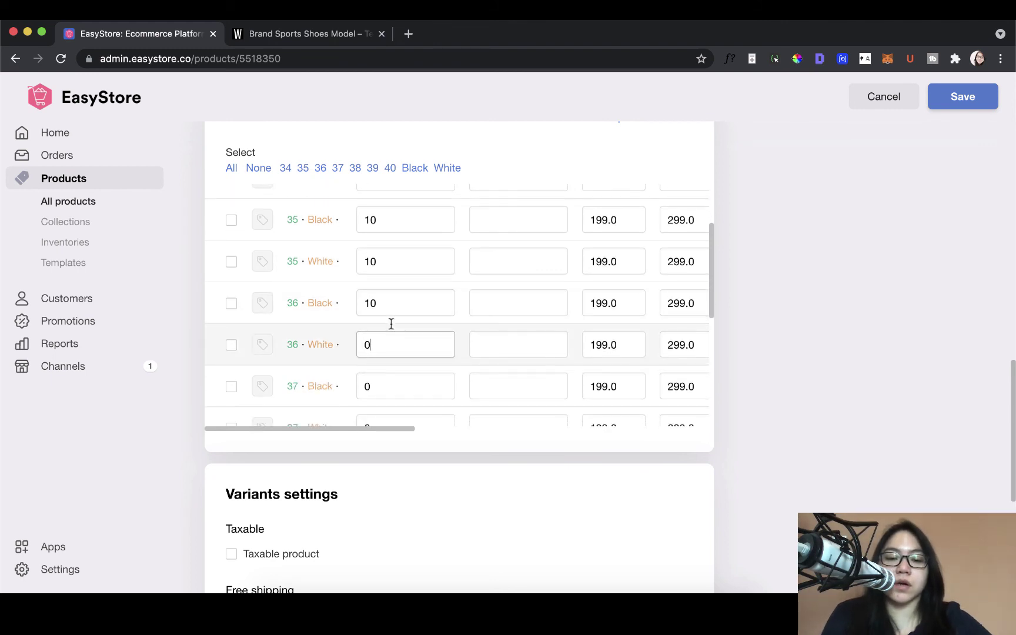
pyautogui.click(392, 305)
pyautogui.click(365, 344)
pyautogui.write('1')
# Step: Set the inventory to 10 for variants 37 Black through 40 White and save
pyautogui.scroll(-1, 382, 361)
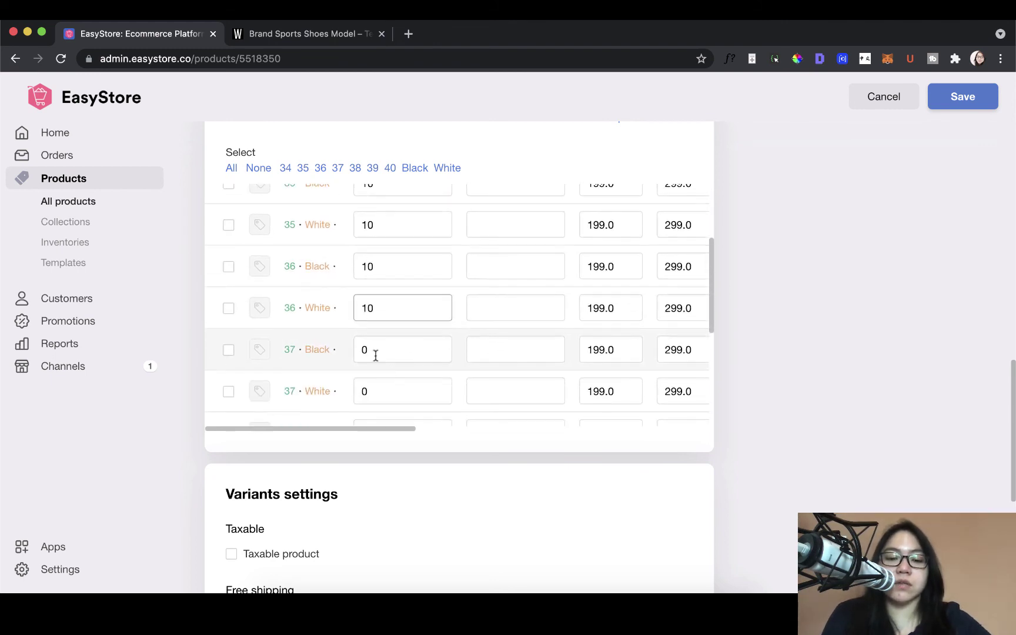
pyautogui.click(363, 350)
pyautogui.write('1')
pyautogui.click(364, 391)
pyautogui.write('1')
pyautogui.scroll(-2, 362, 382)
pyautogui.click(361, 342)
pyautogui.write('1')
pyautogui.click(367, 388)
pyautogui.write('1')
pyautogui.scroll(-1, 363, 412)
pyautogui.click(363, 372)
pyautogui.write('1')
pyautogui.scroll(-1, 362, 372)
pyautogui.click(362, 372)
pyautogui.write('1')
pyautogui.click(365, 405)
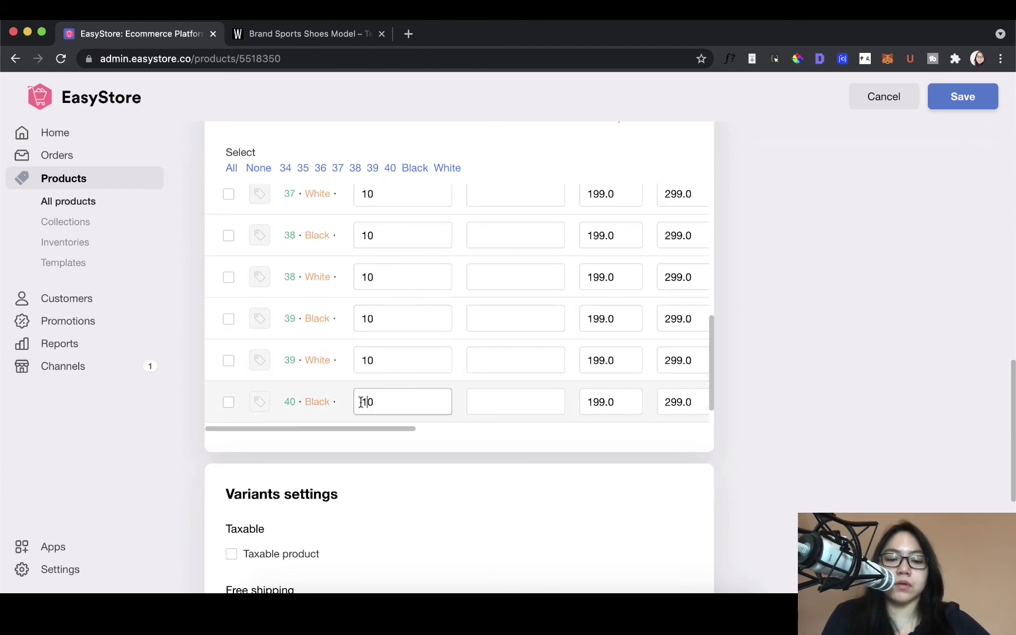
pyautogui.scroll(-1, 361, 402)
pyautogui.click(365, 405)
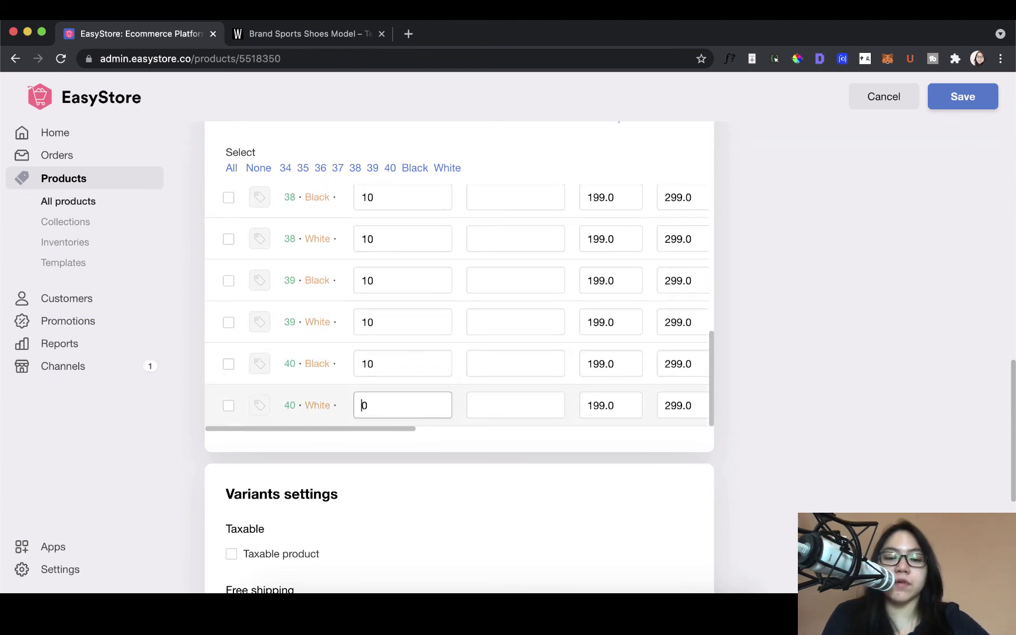
pyautogui.scroll(-3, 415, 394)
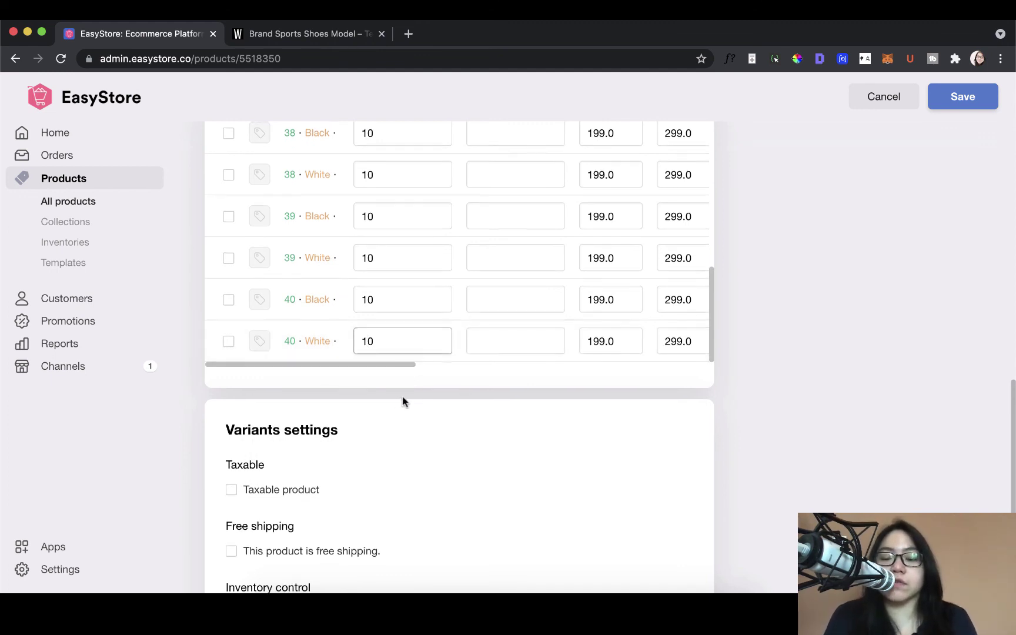
pyautogui.scroll(1, 402, 396)
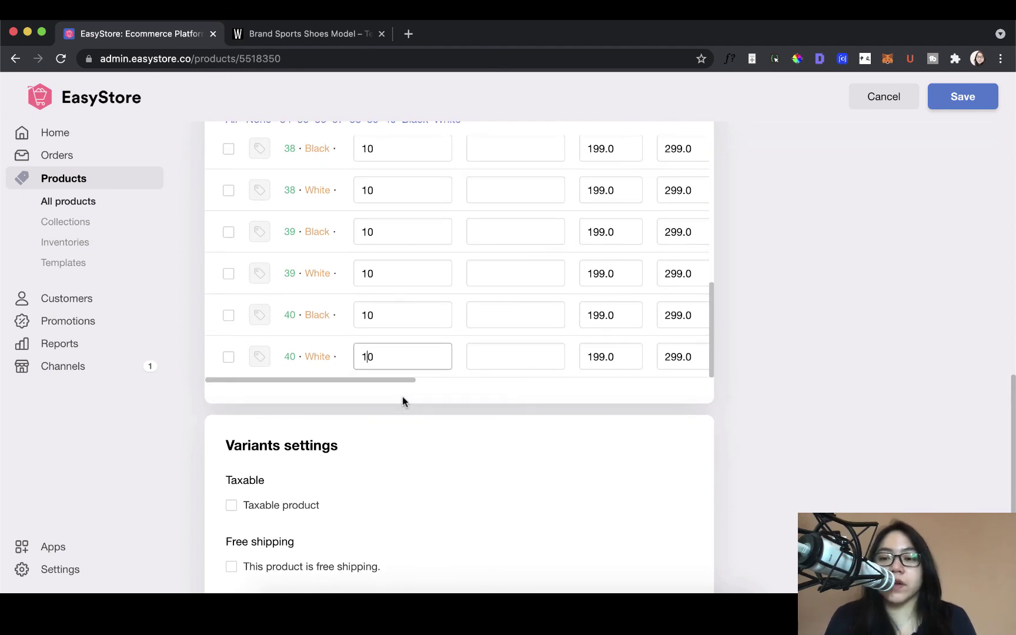
pyautogui.click(959, 105)
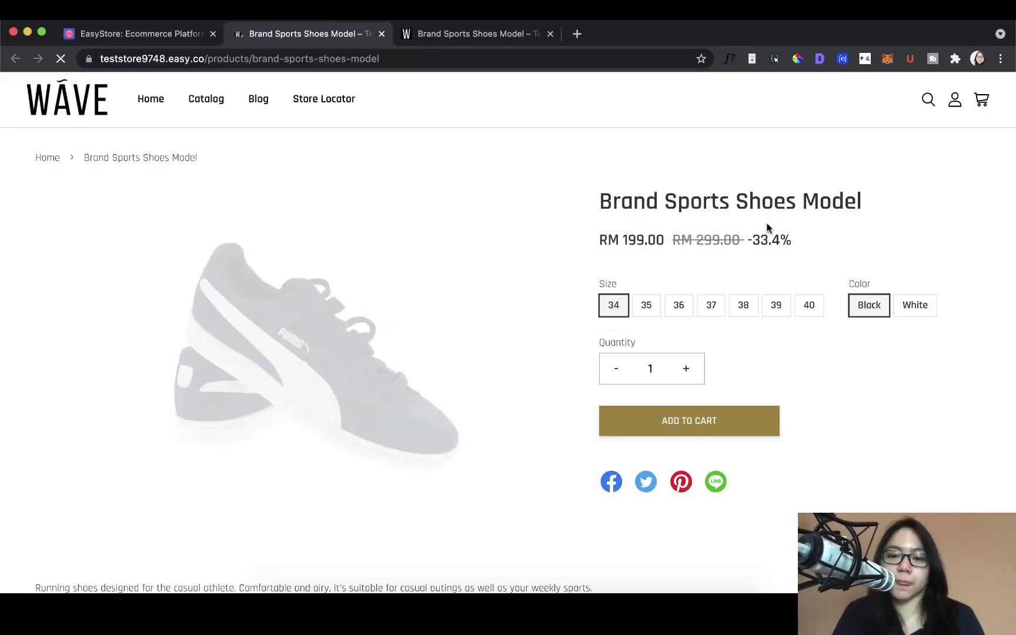
# Step: Pick White size 36 on the storefront, check the RM 299.00 price and -33.4% discount, and return to admin
pyautogui.scroll(-1, 766, 223)
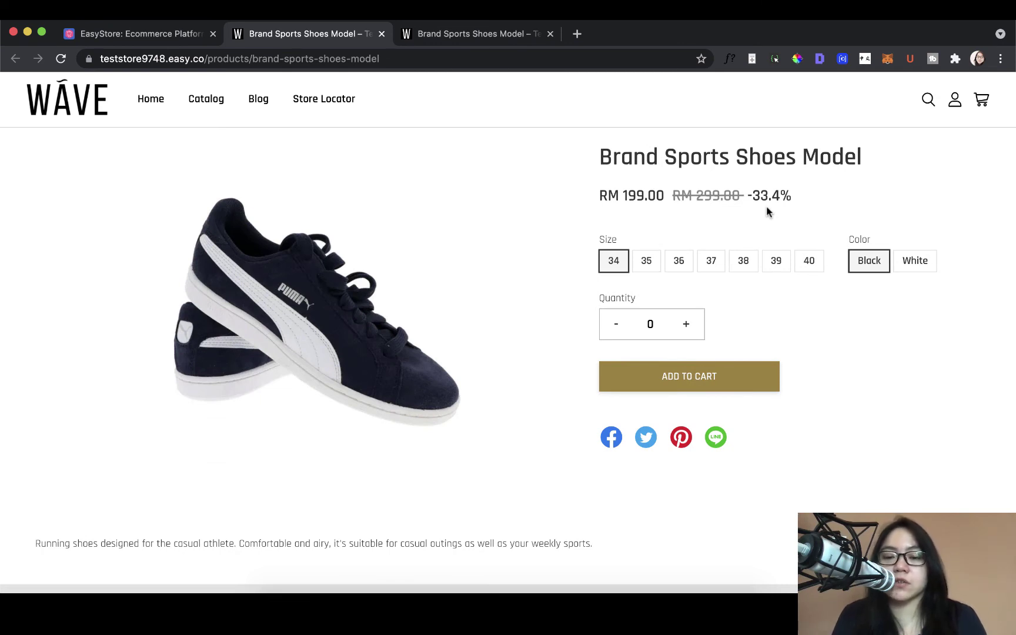
pyautogui.click(922, 266)
pyautogui.click(676, 261)
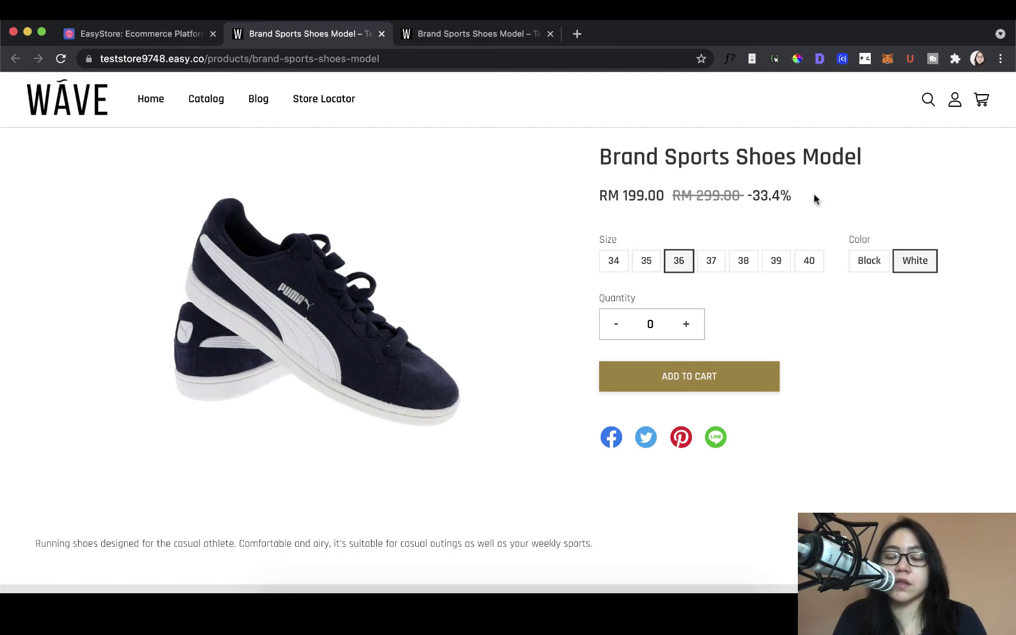
pyautogui.moveTo(673, 187); pyautogui.dragTo(607, 199)
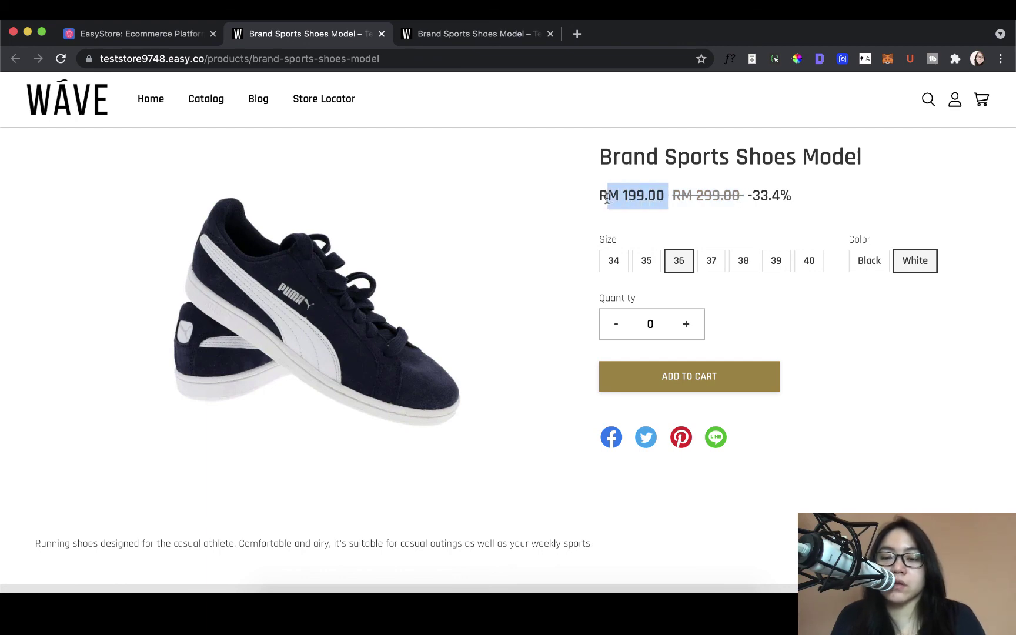
pyautogui.click(741, 201)
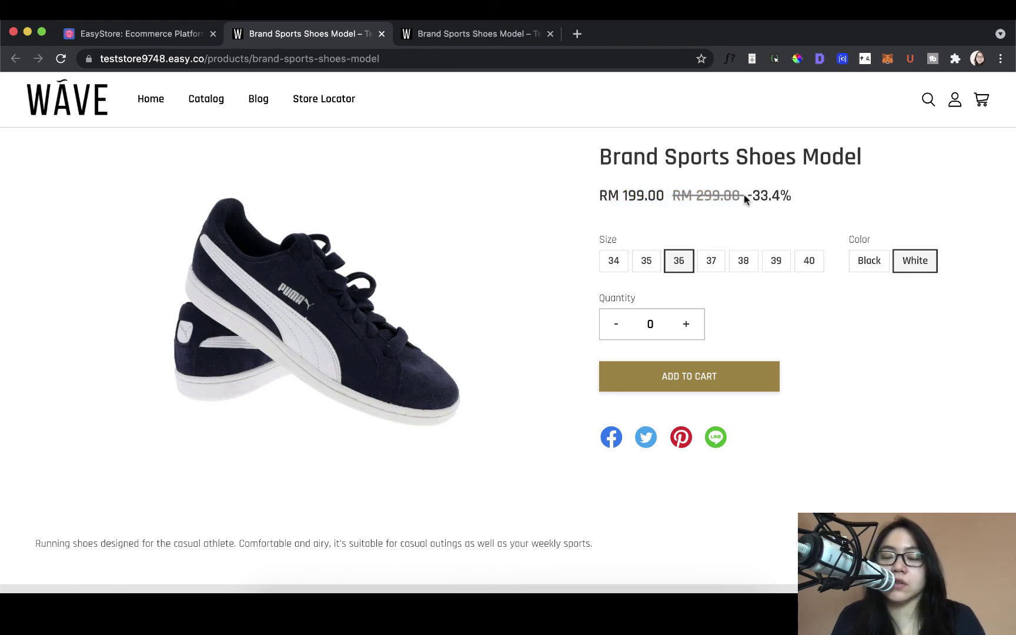
pyautogui.moveTo(745, 200); pyautogui.dragTo(788, 192)
pyautogui.click(789, 191)
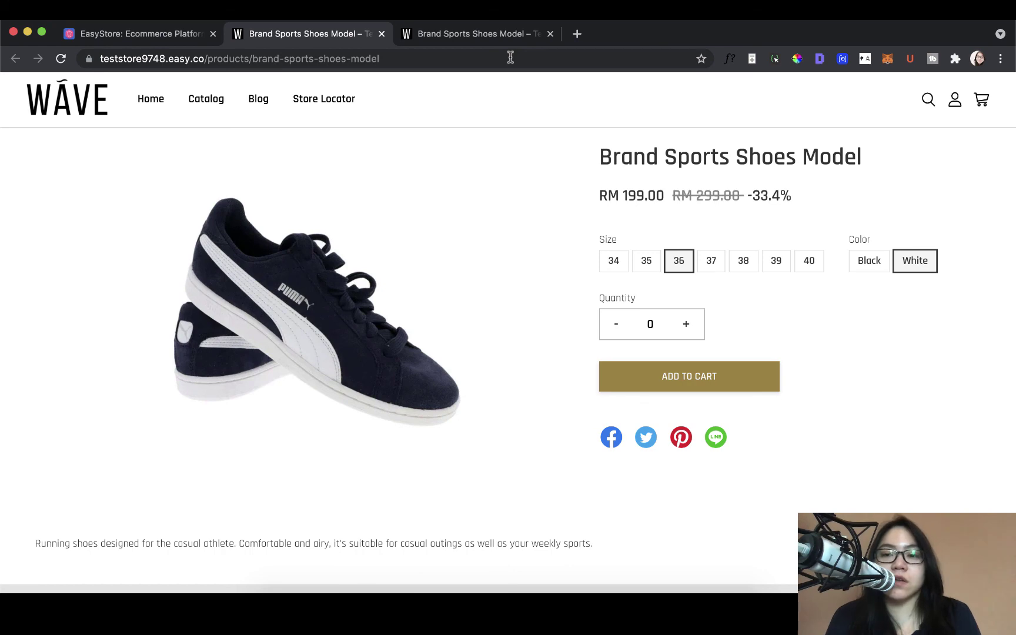
pyautogui.click(120, 39)
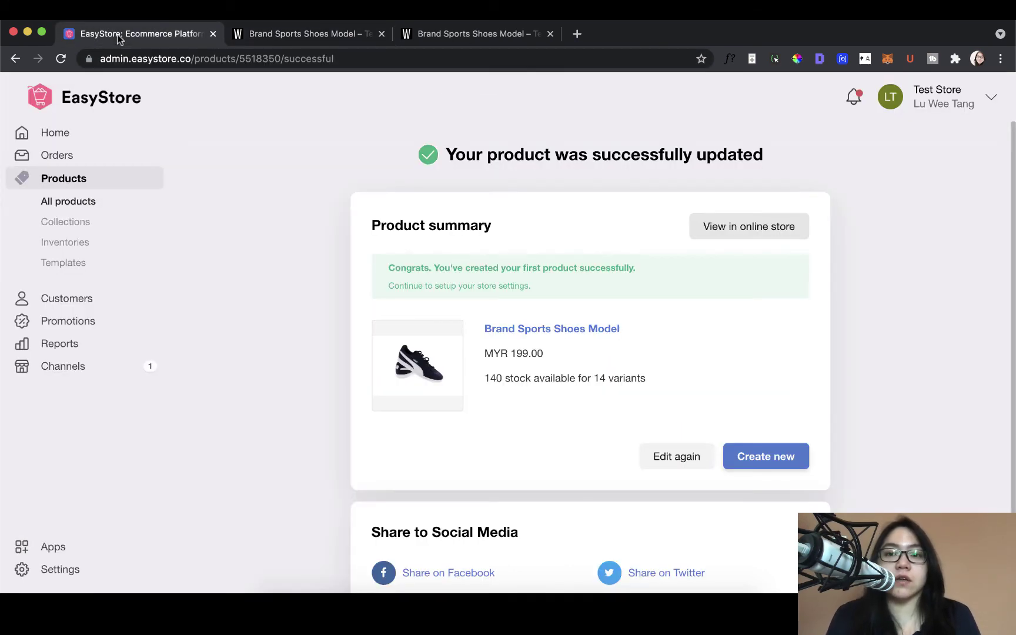
# Step: Open Collections and view the Feature on homepage collection, closing it unchanged
pyautogui.click(85, 228)
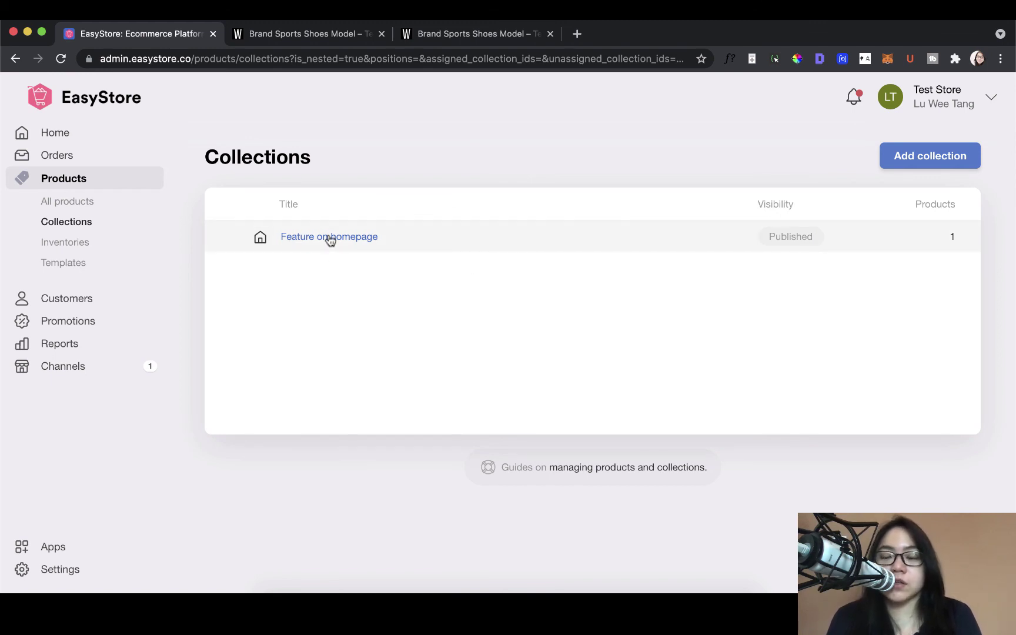
pyautogui.click(330, 238)
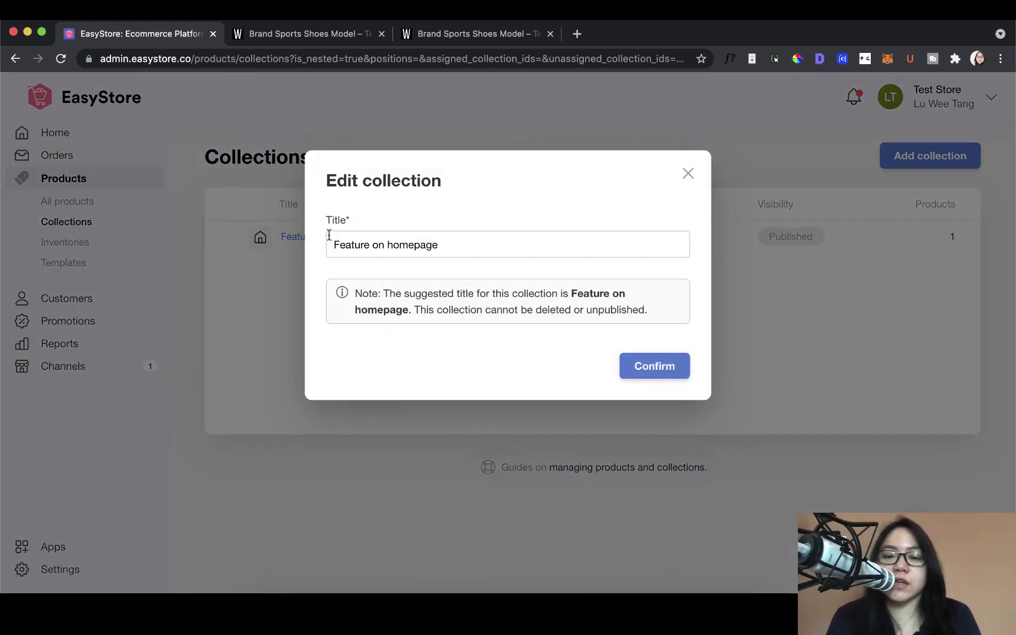
pyautogui.click(687, 175)
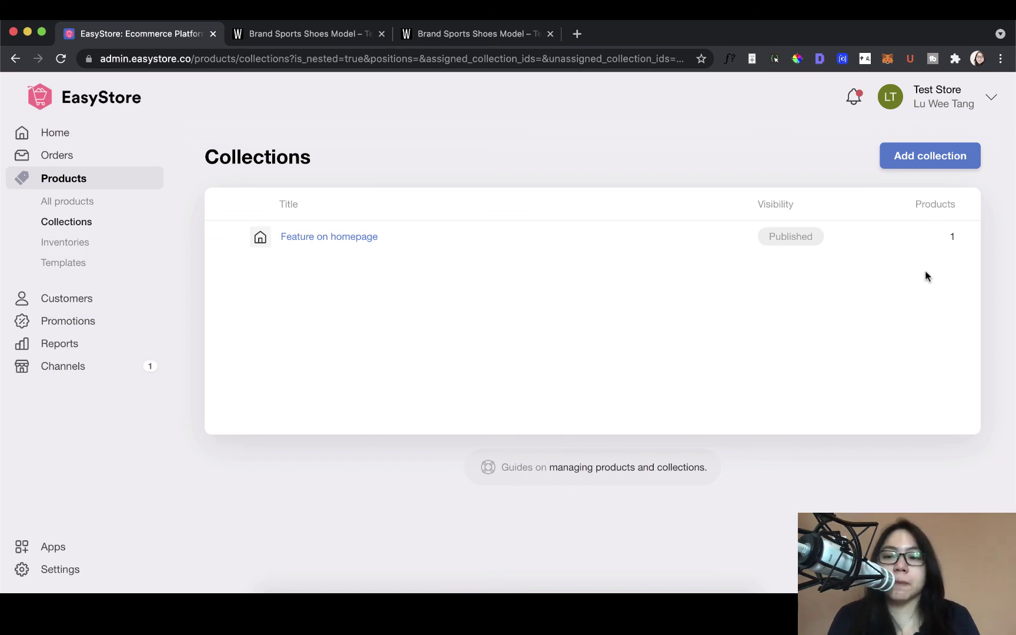
# Step: Add a collection titled 'Running Shoes', set it to Publish, and save it
pyautogui.click(936, 157)
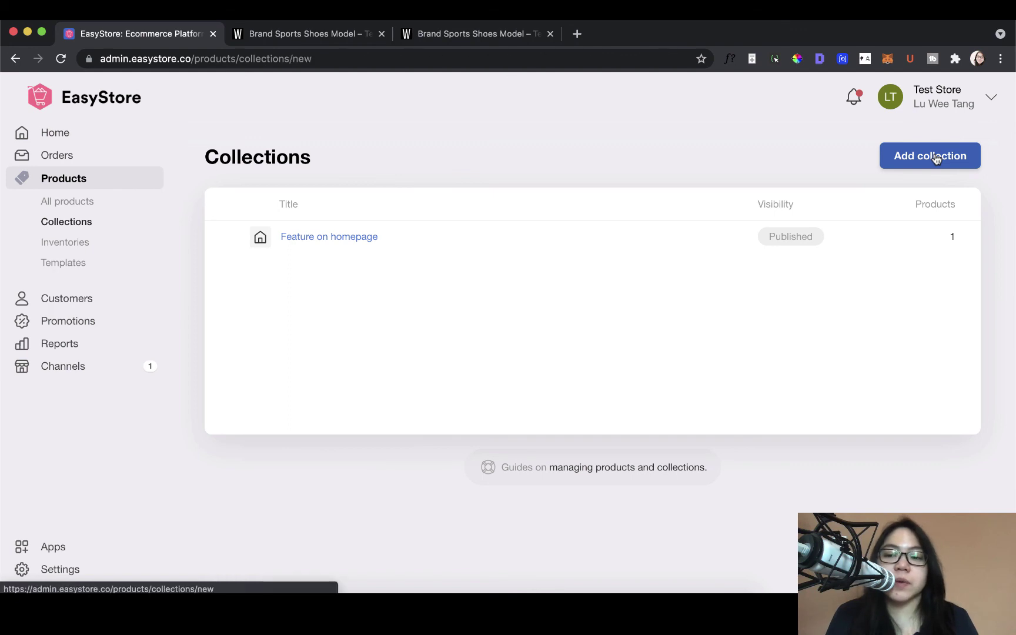
pyautogui.click(680, 254)
pyautogui.write('Runni')
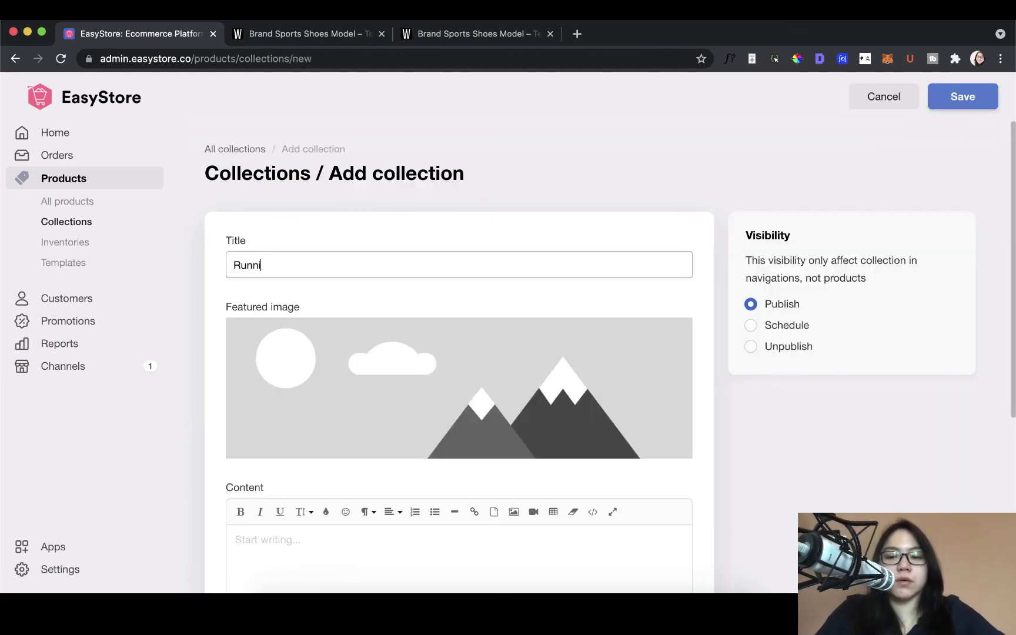
pyautogui.write('ng Shoes')
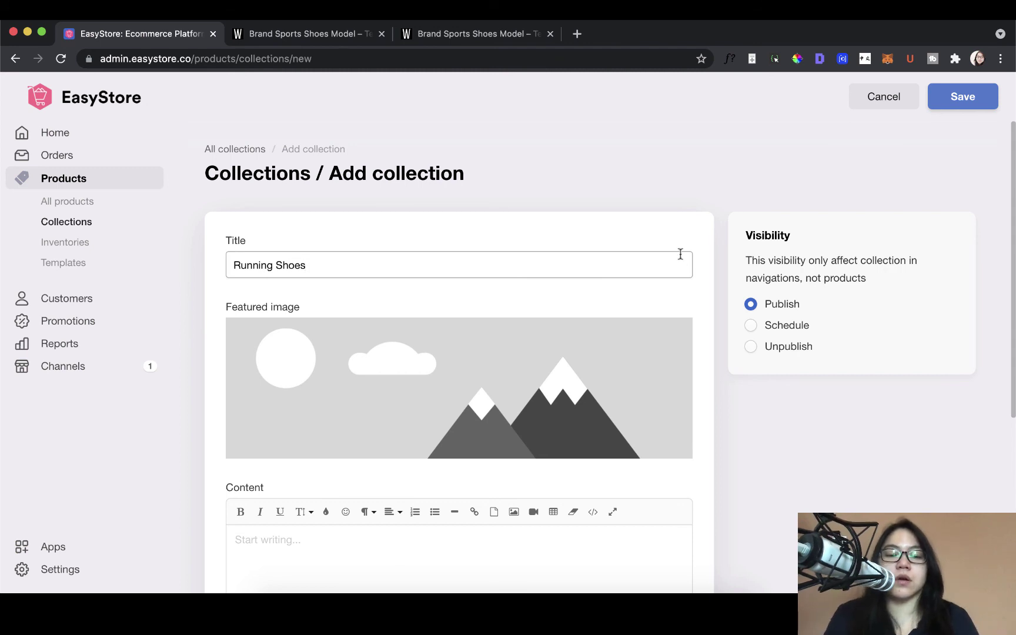
pyautogui.click(749, 303)
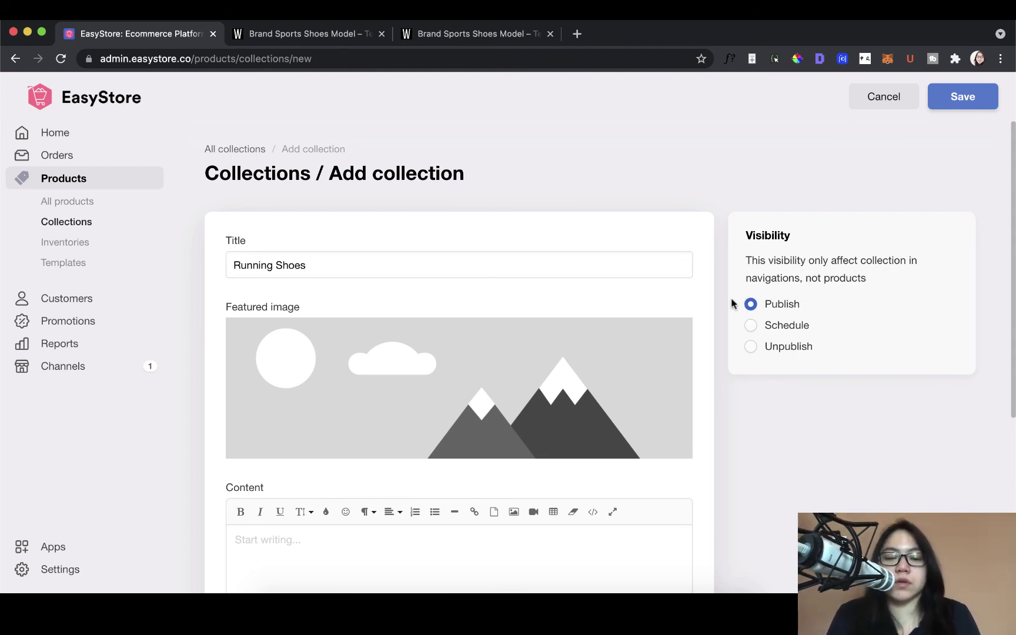
pyautogui.scroll(-1, 732, 303)
pyautogui.scroll(-2, 733, 303)
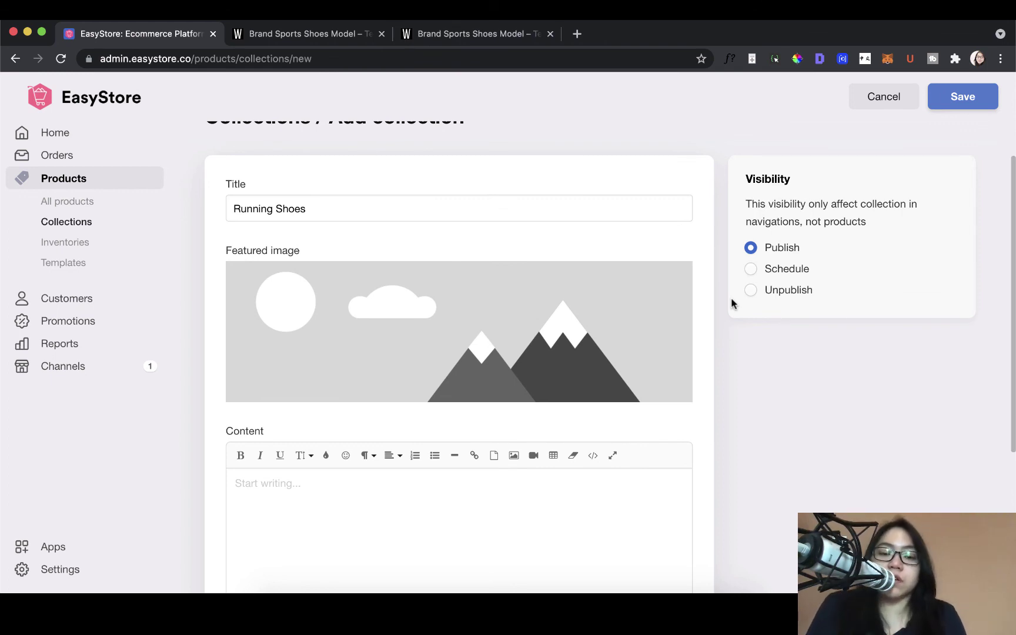
pyautogui.scroll(-4, 602, 403)
pyautogui.scroll(-4, 603, 403)
pyautogui.scroll(8, 602, 397)
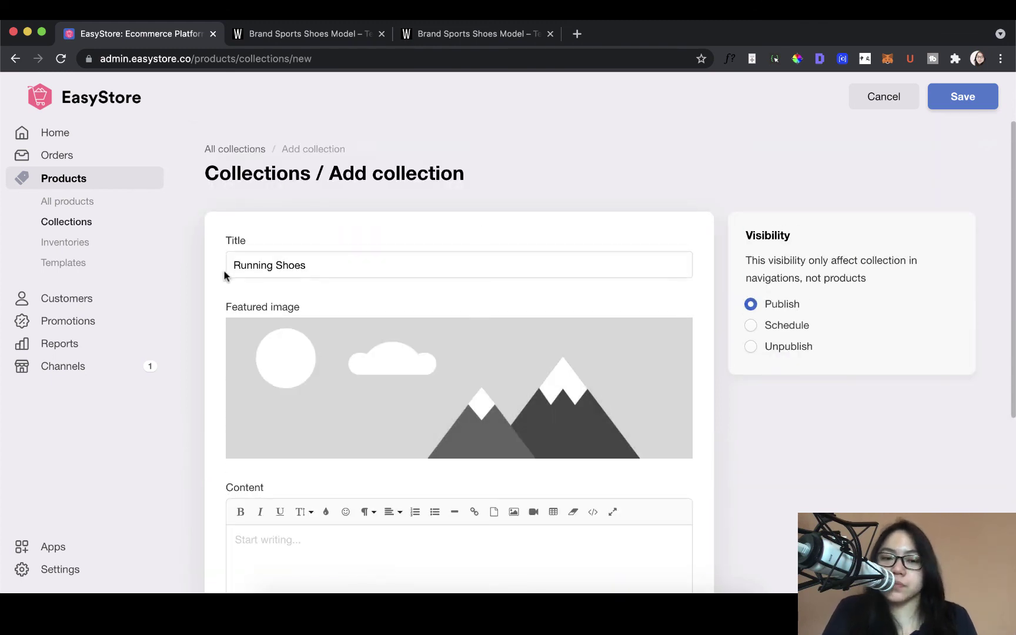
pyautogui.click(958, 104)
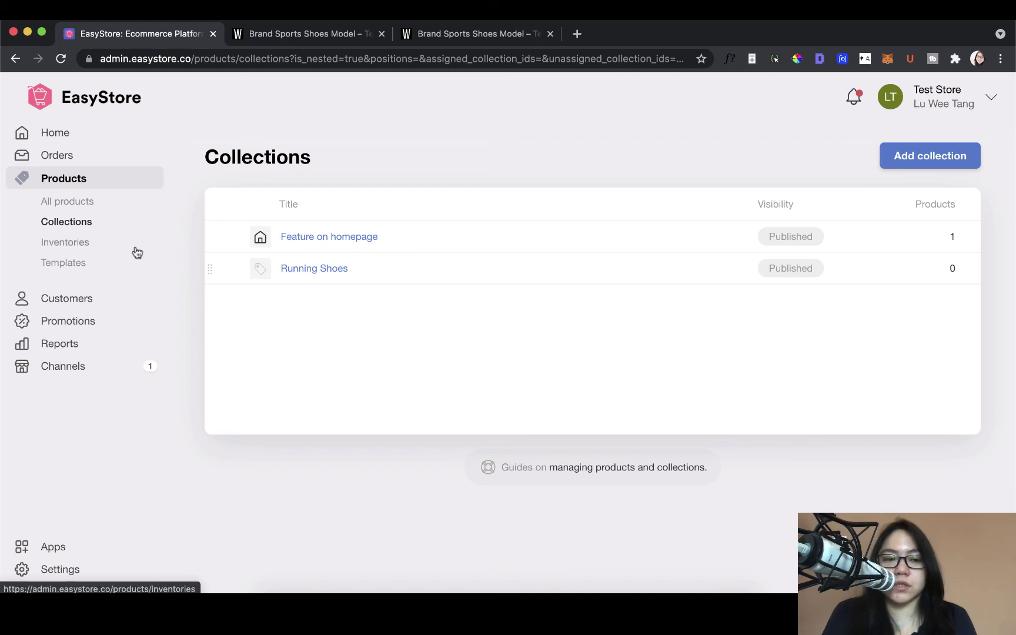
# Step: Tick Running Shoes in the shoe product's Manage collections, confirm, and save the product
pyautogui.click(89, 205)
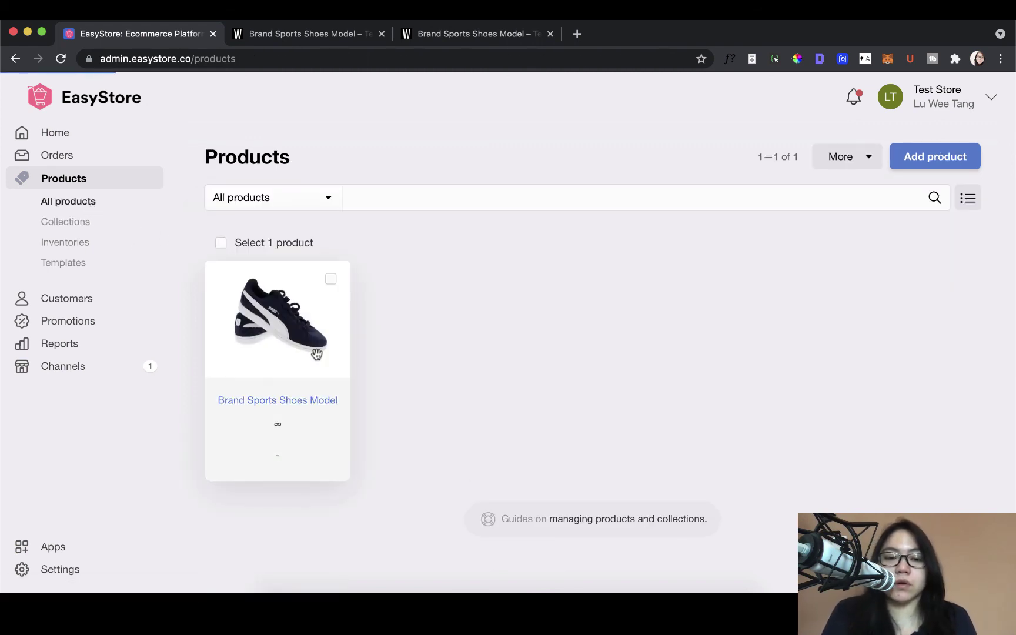
pyautogui.click(295, 402)
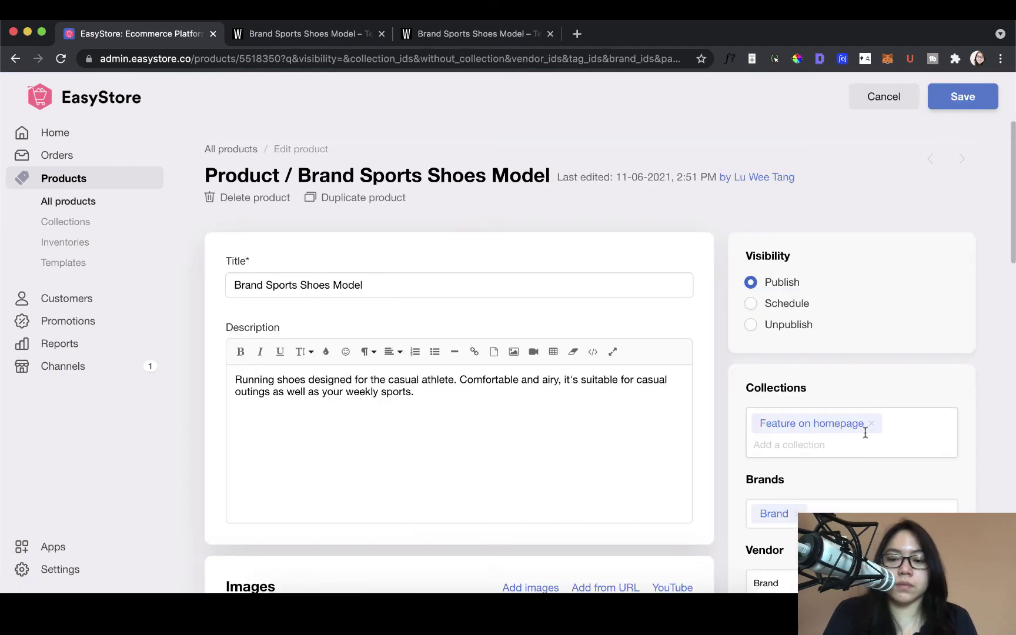
pyautogui.scroll(-5, 754, 468)
pyautogui.scroll(-5, 752, 464)
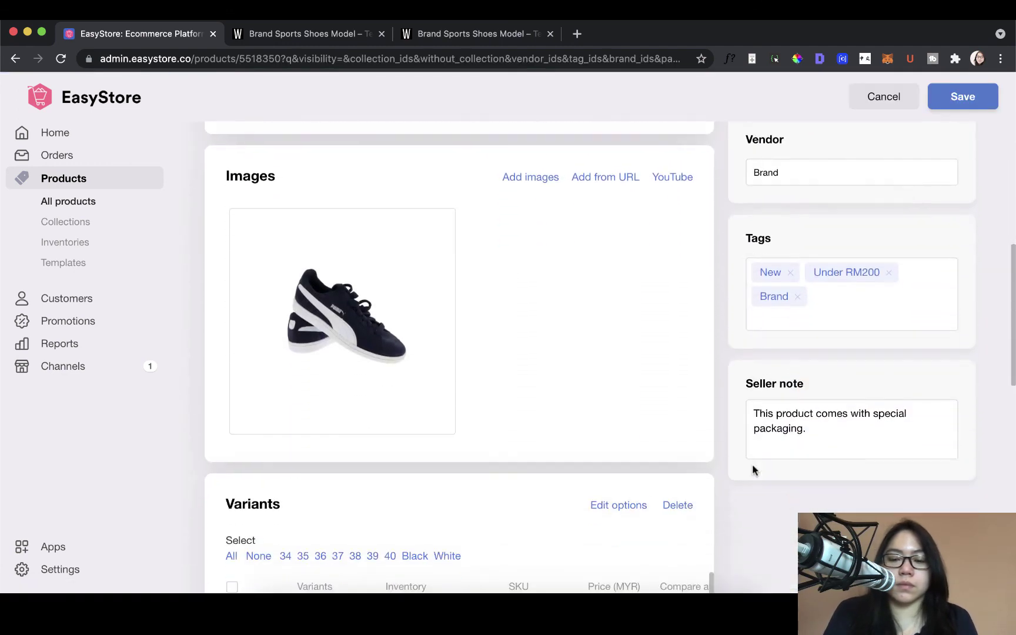
pyautogui.scroll(7, 753, 464)
pyautogui.click(851, 327)
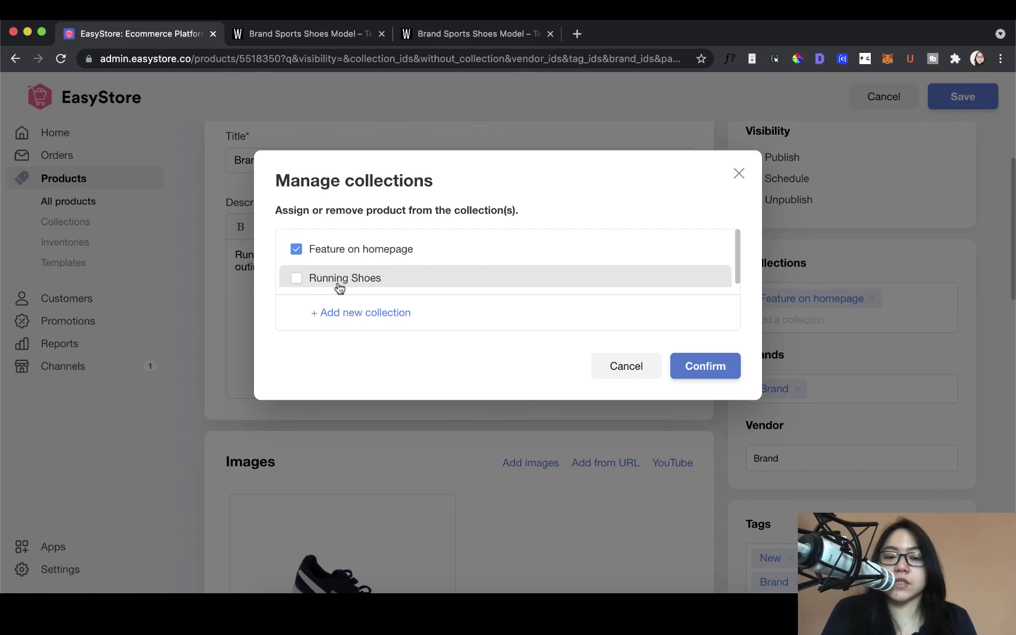
pyautogui.click(296, 278)
pyautogui.click(684, 370)
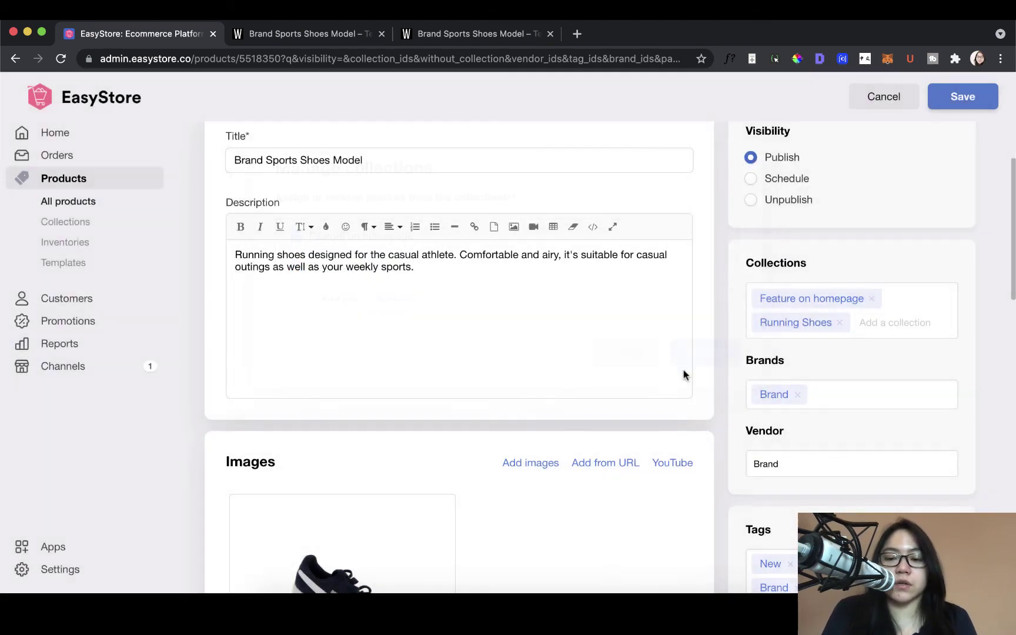
pyautogui.click(979, 104)
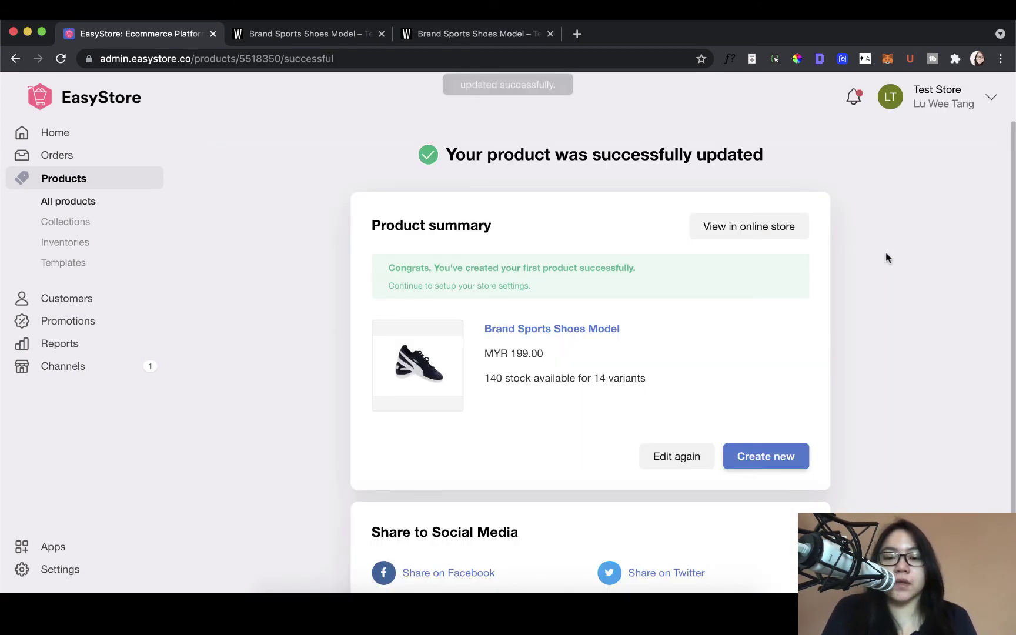
pyautogui.scroll(-3, 886, 253)
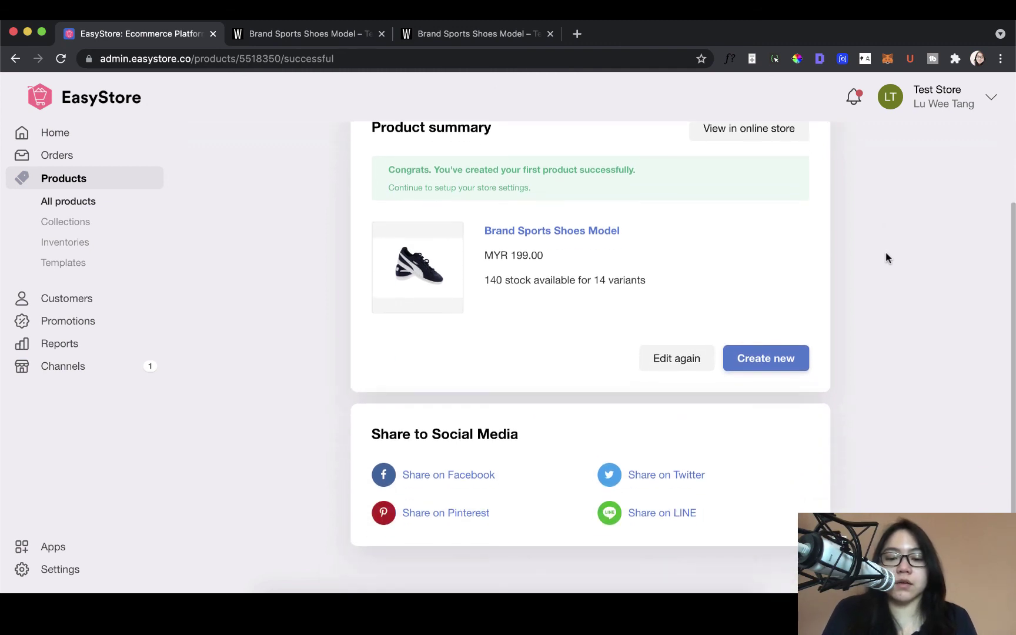
pyautogui.scroll(3, 886, 253)
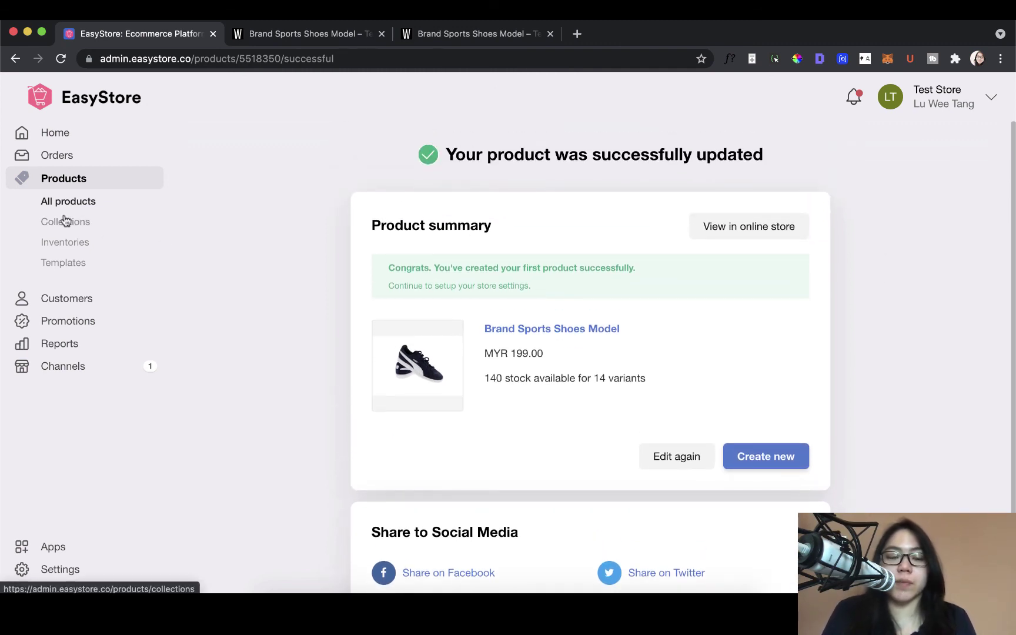
# Step: Open the Running Shoes collection, review its Products list, and cancel leaving the page
pyautogui.click(94, 222)
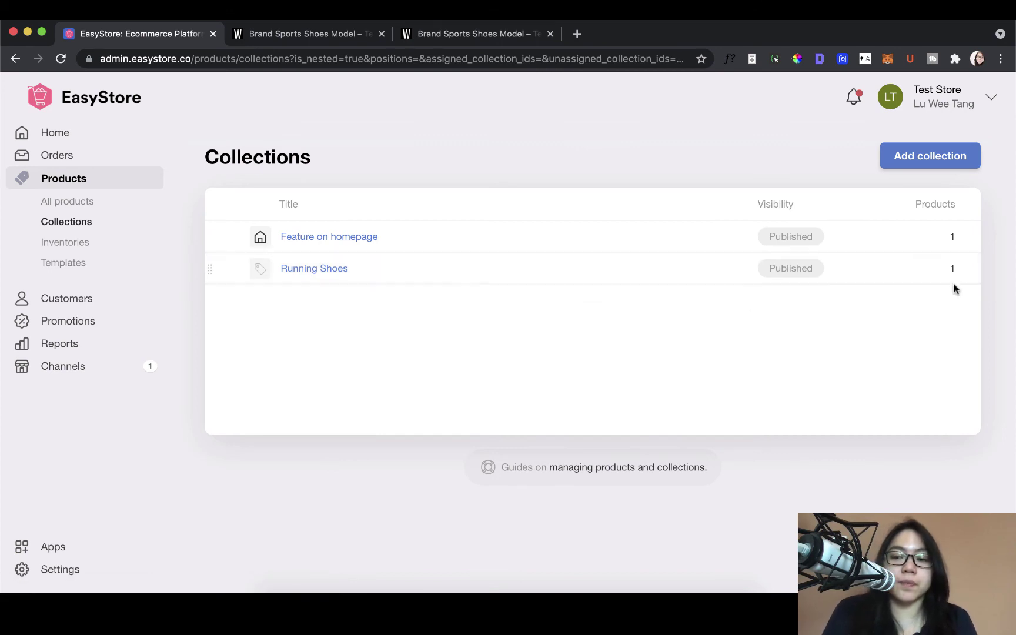
pyautogui.click(310, 272)
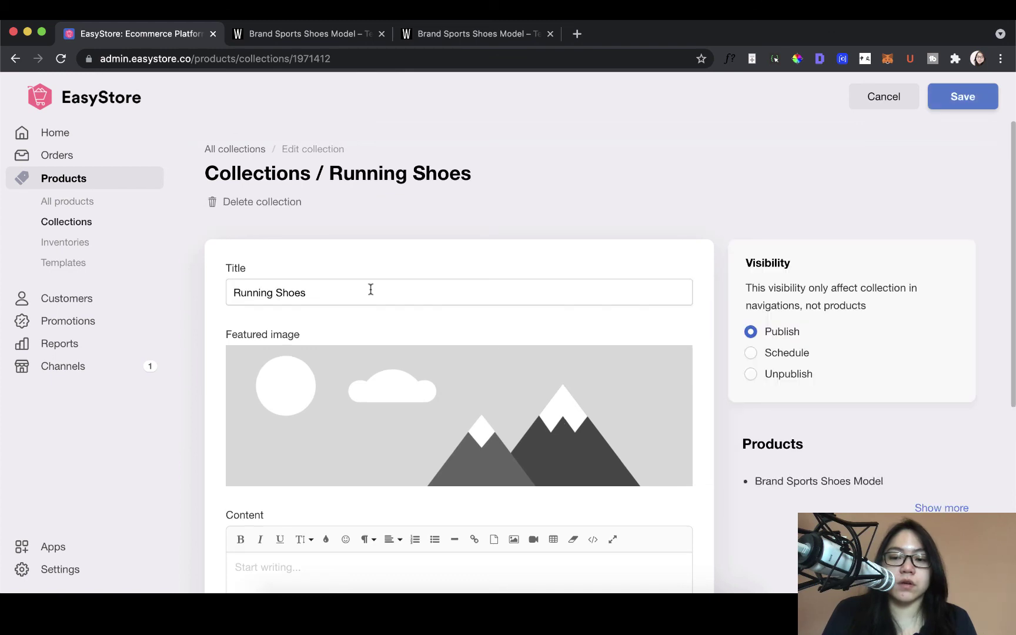
pyautogui.scroll(-5, 370, 289)
pyautogui.scroll(-5, 370, 291)
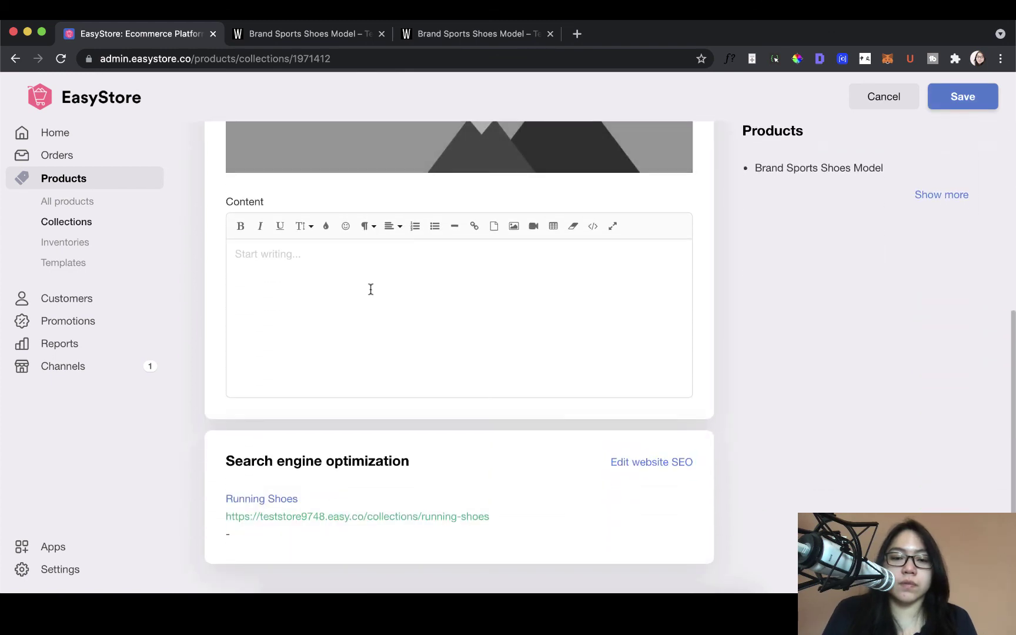
pyautogui.scroll(1, 411, 291)
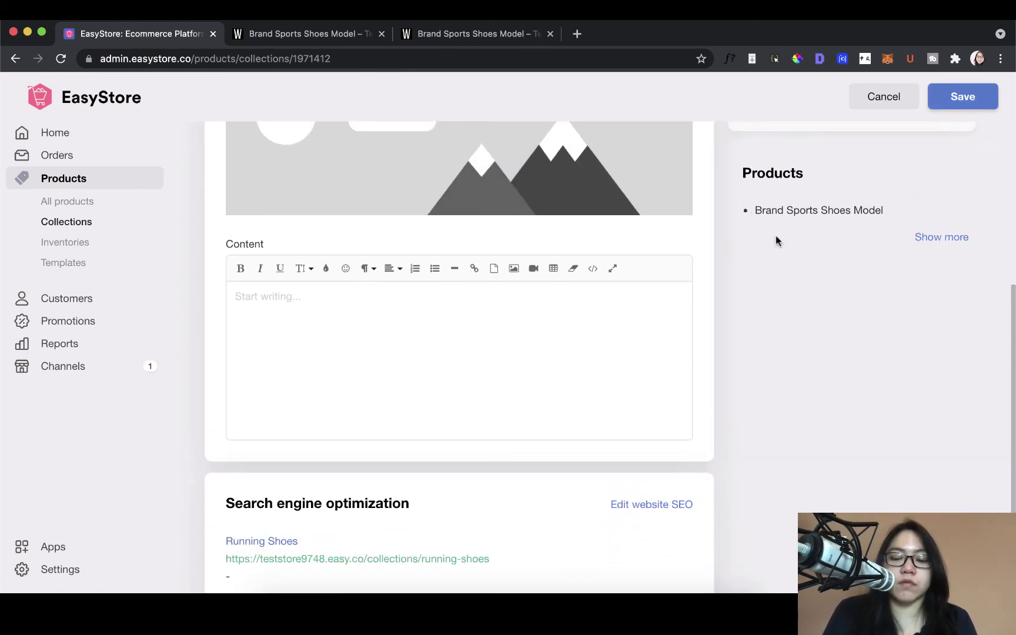
pyautogui.scroll(8, 773, 247)
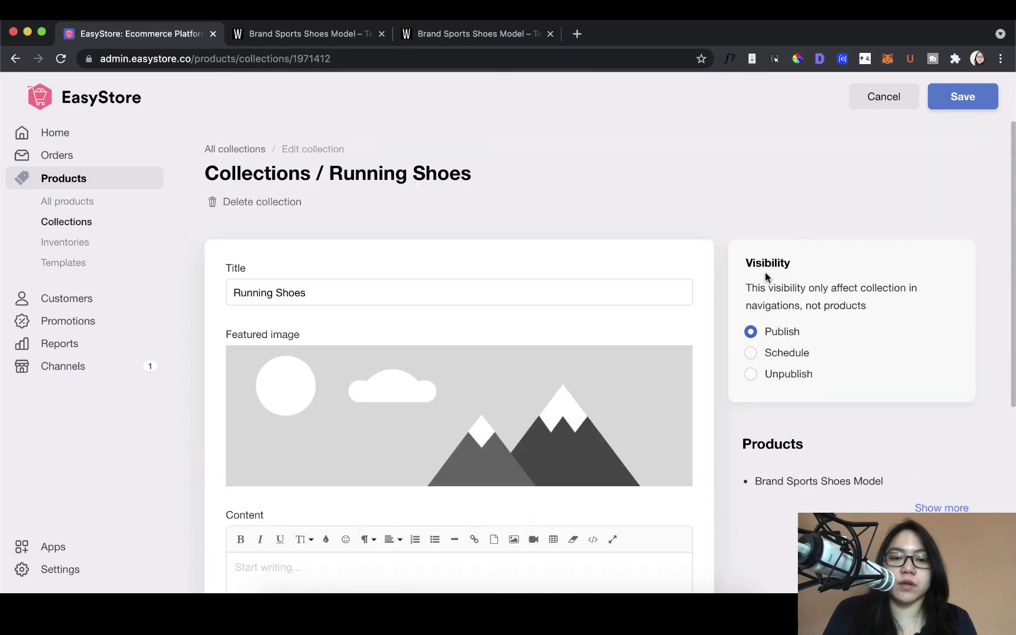
pyautogui.click(83, 203)
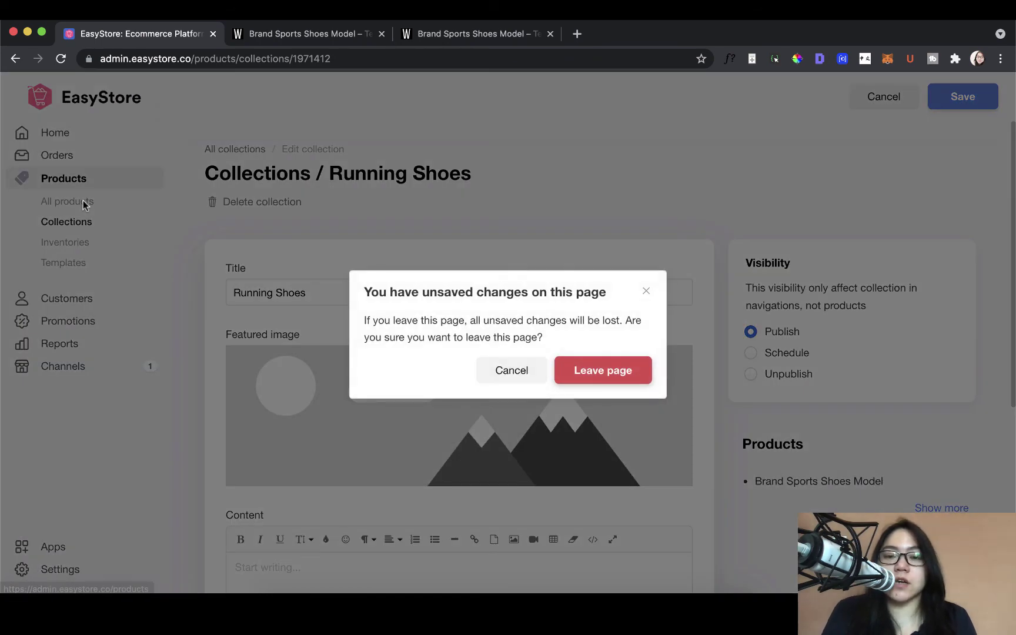
pyautogui.click(539, 382)
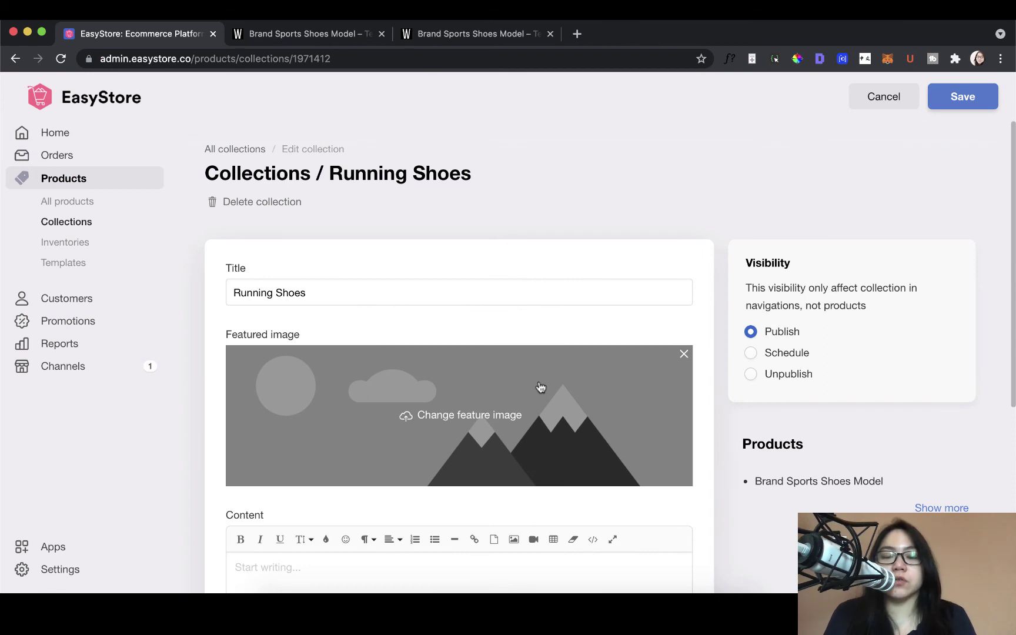